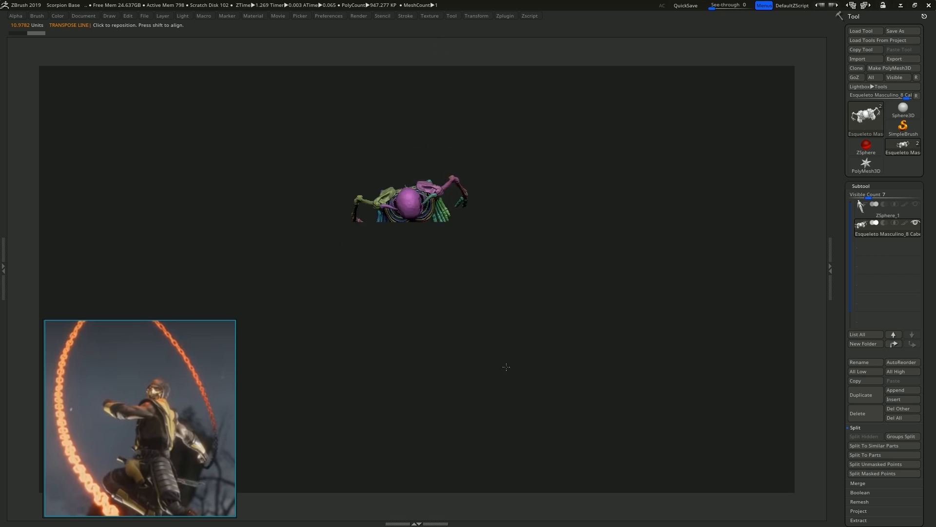
Show the skeleton from behind and draw a transpose line from the pelvis up along the spine
left_click_drag(438, 247, 439, 152)
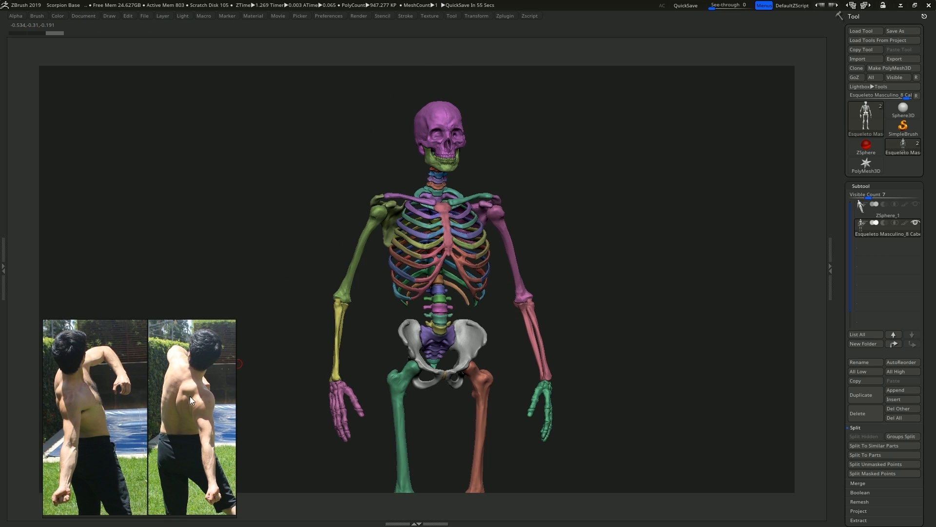
left_click_drag(205, 289, 310, 235, "shift")
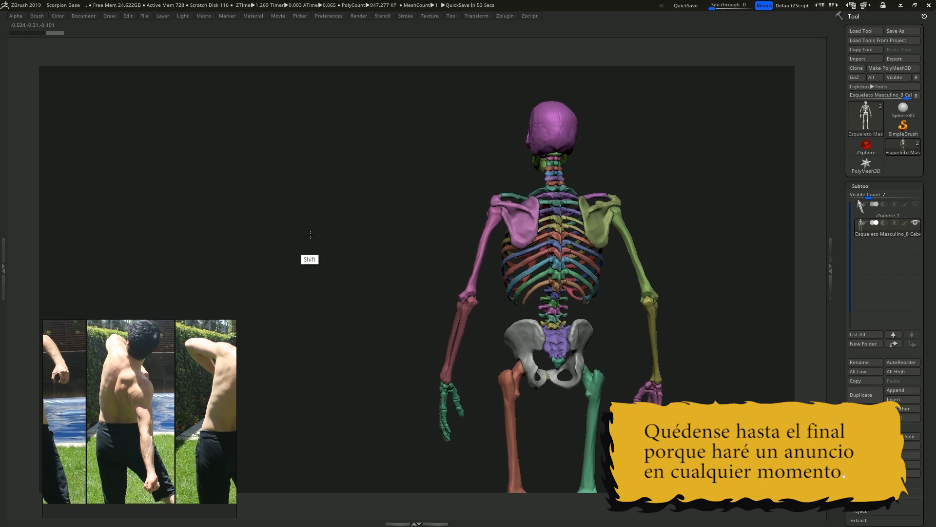
left_click_drag(606, 266, 568, 257)
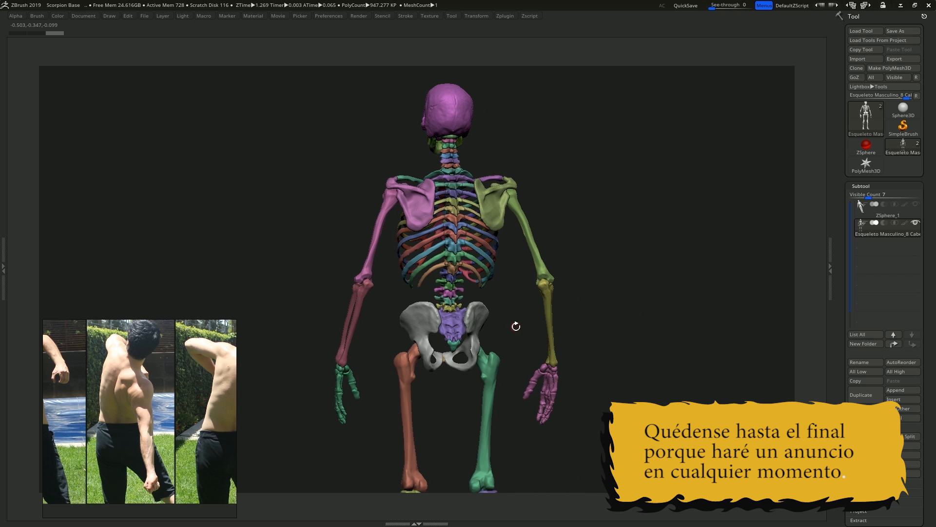
key("r")
left_click_drag(452, 322, 441, 208, "shift")
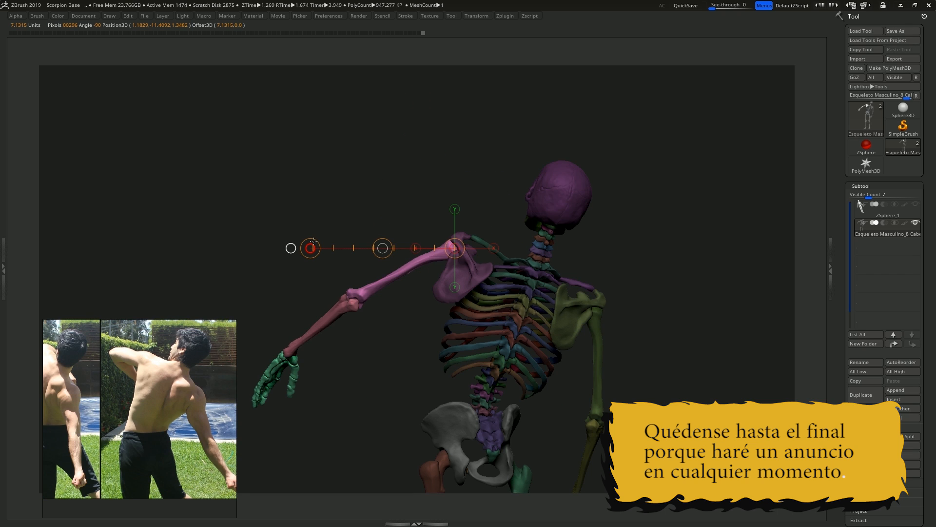
Rotate the unmasked left arm at the shoulder with the transpose line and review the leaping pose from several sides
left_click_drag(383, 248, 350, 168)
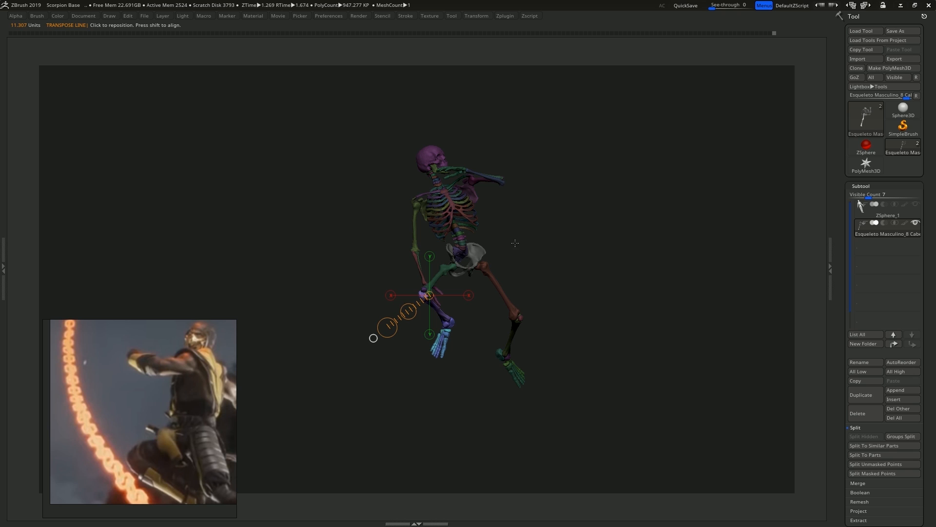
left_click_drag(515, 242, 490, 257)
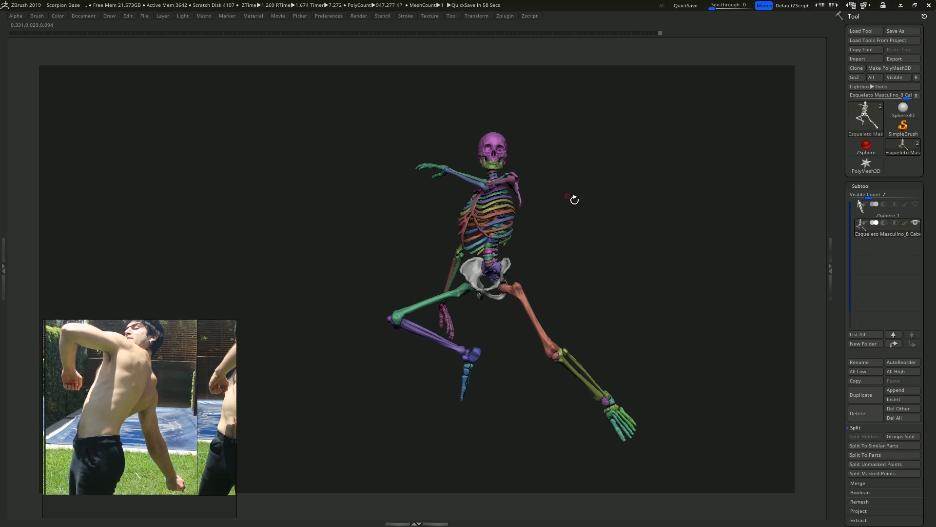
left_click_drag(575, 200, 487, 273)
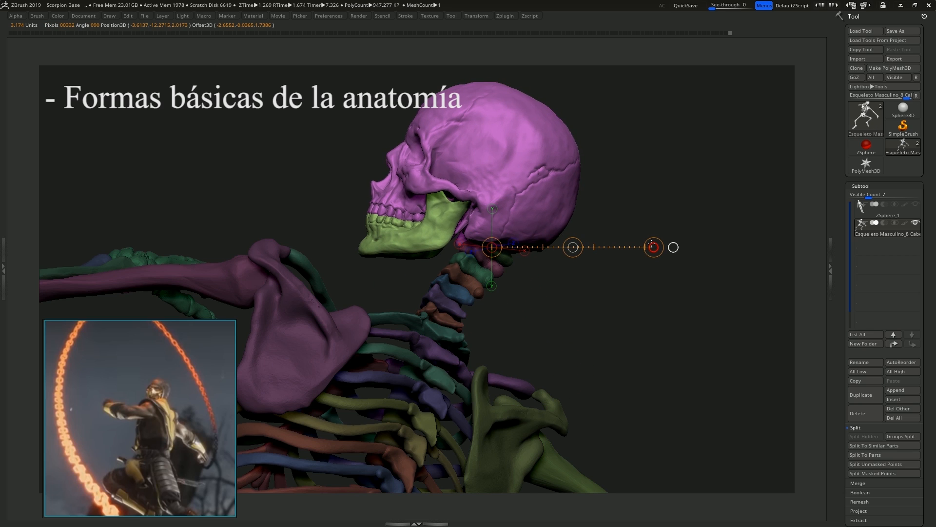
Adjust the skull's placement on the neck using the transpose line at the base of the skull
left_click_drag(652, 250, 636, 247)
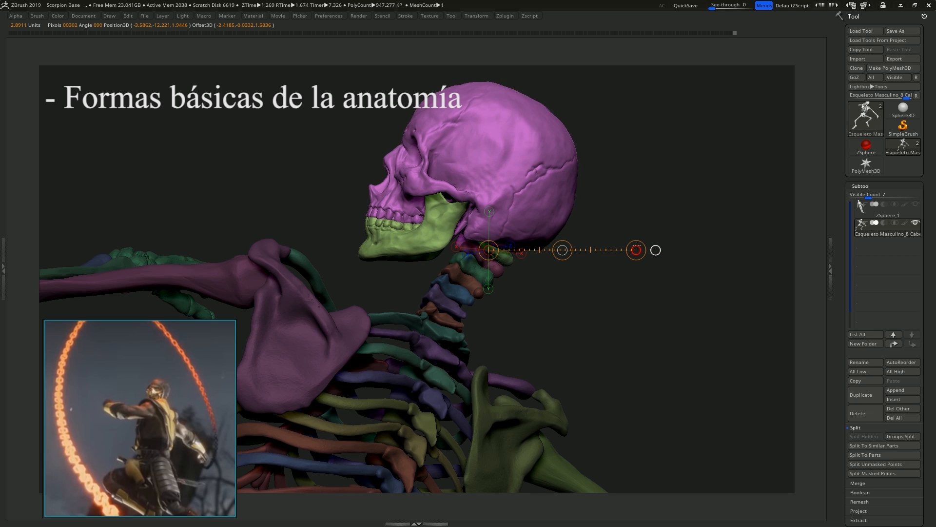
key("q")
right_click_drag(622, 322, 537, 209, "ctrl")
right_click_drag(560, 241, 617, 257)
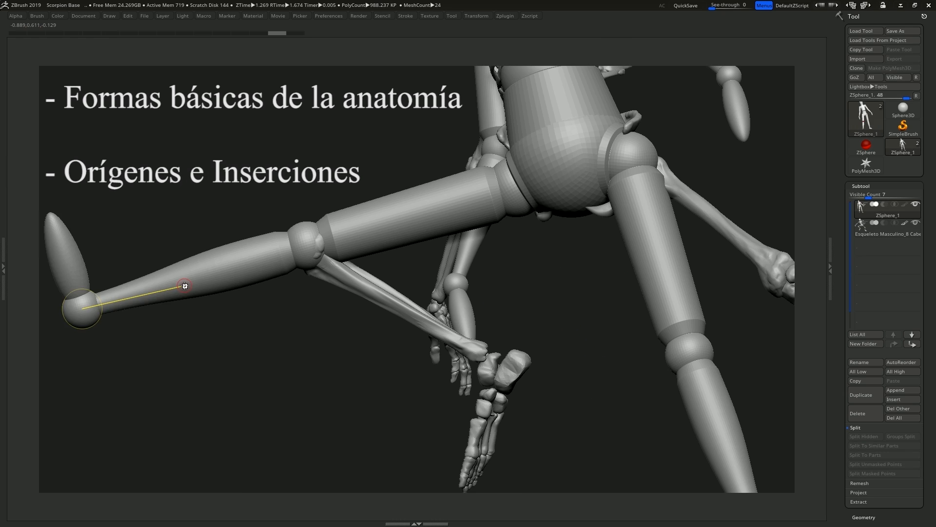
Pose the ZSphere mannequin's lower leg, arm, elbow and hand to match the skeleton's limbs
left_click_drag(126, 387, 520, 339)
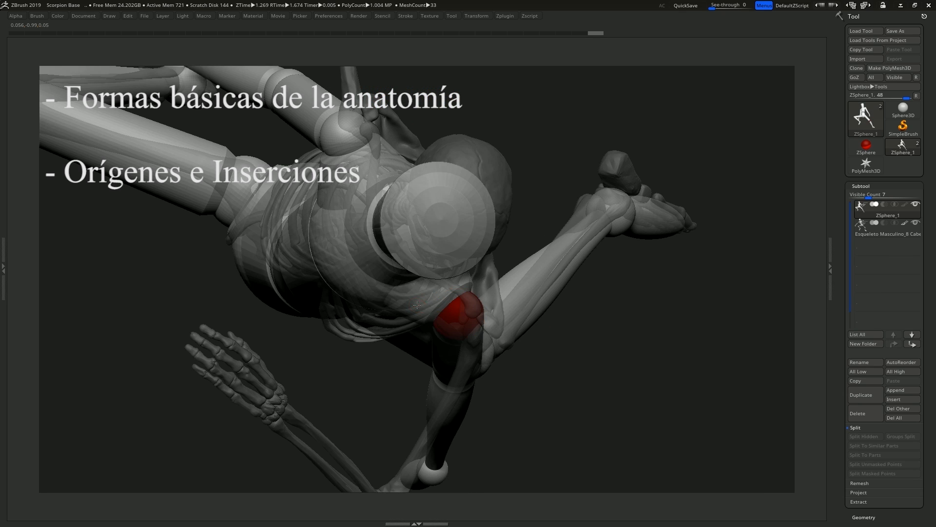
left_click_drag(417, 305, 430, 319)
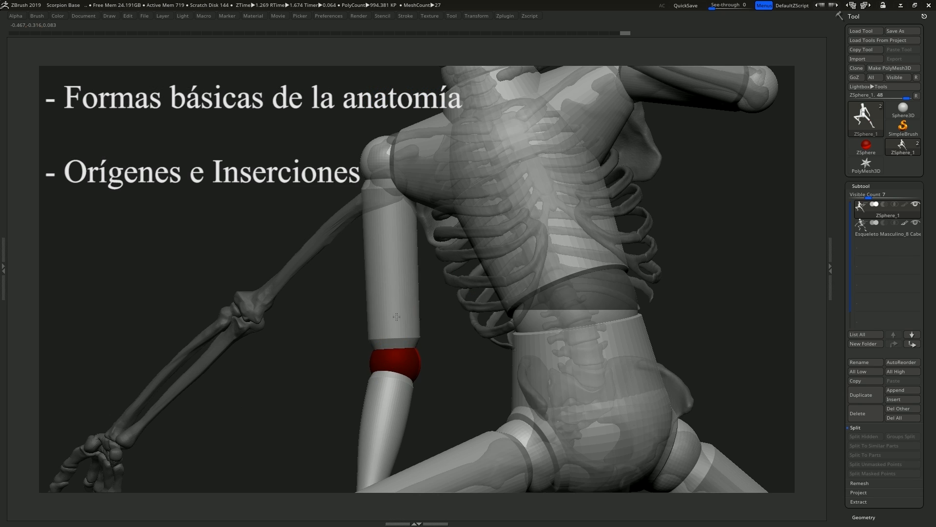
left_click_drag(332, 319, 258, 315)
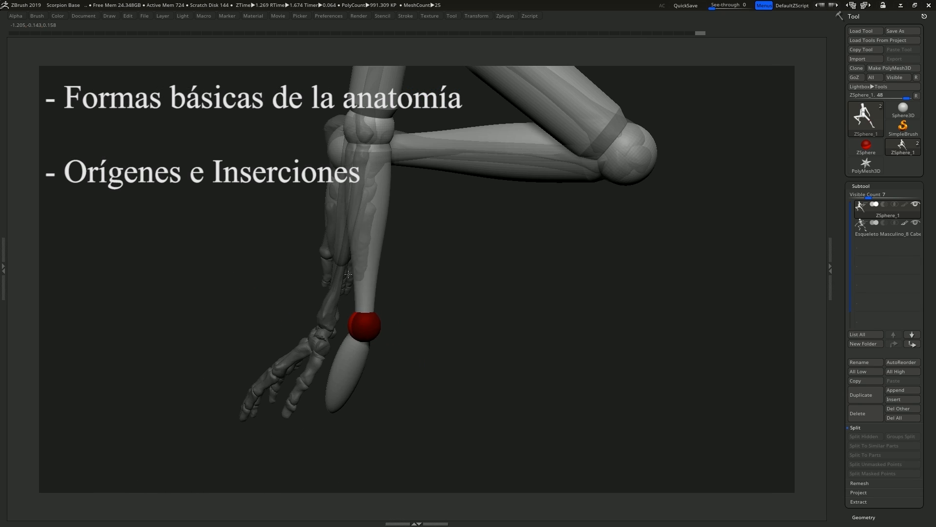
left_click_drag(365, 328, 324, 324)
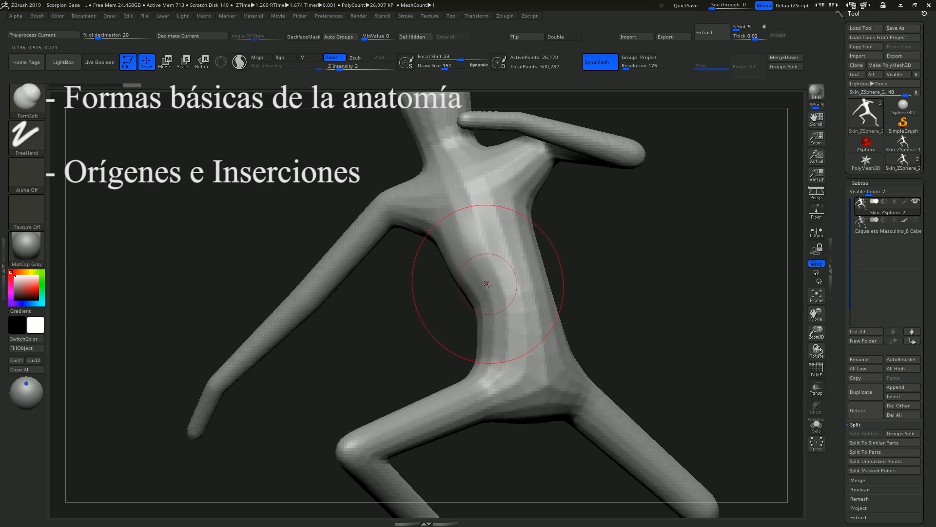
Build up volume on the torso of the skin mesh with the ClayTubes brush
key("b")
key("c")
key("t")
left_click_drag(488, 274, 471, 314)
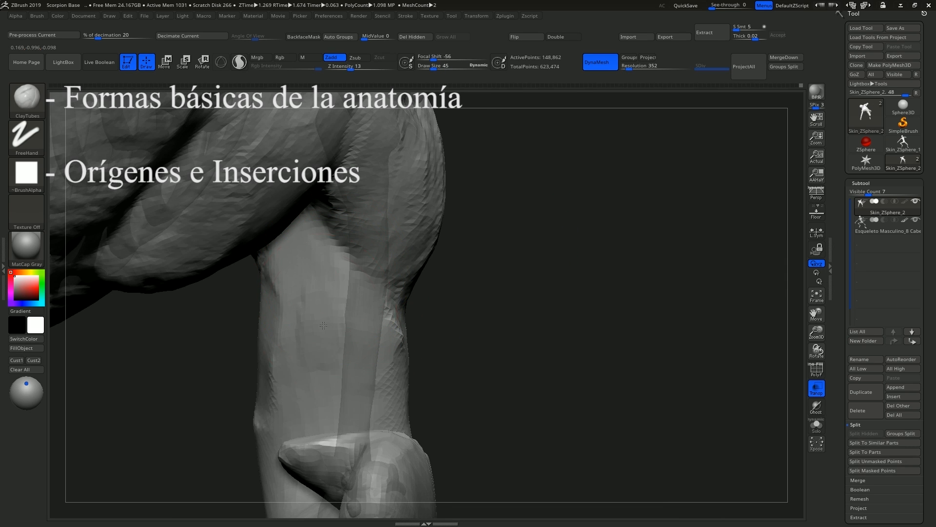
Sculpt the muscle forms of the upper arm and armpit on the skin mesh with ClayTubes strokes
mouse_move(323, 325)
left_mouse_down()
mouse_move(282, 303)
mouse_move(312, 351)
mouse_move(293, 376)
left_mouse_up()
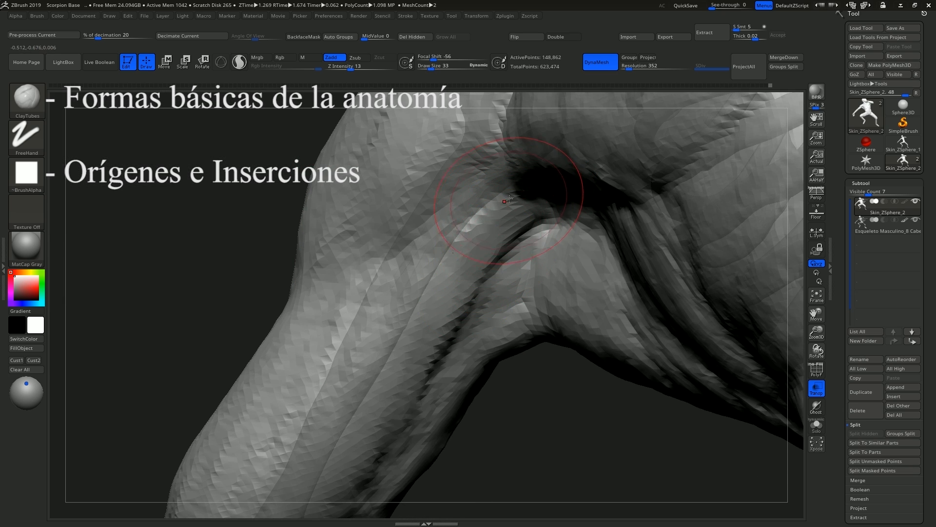
left_click_drag(508, 199, 512, 273)
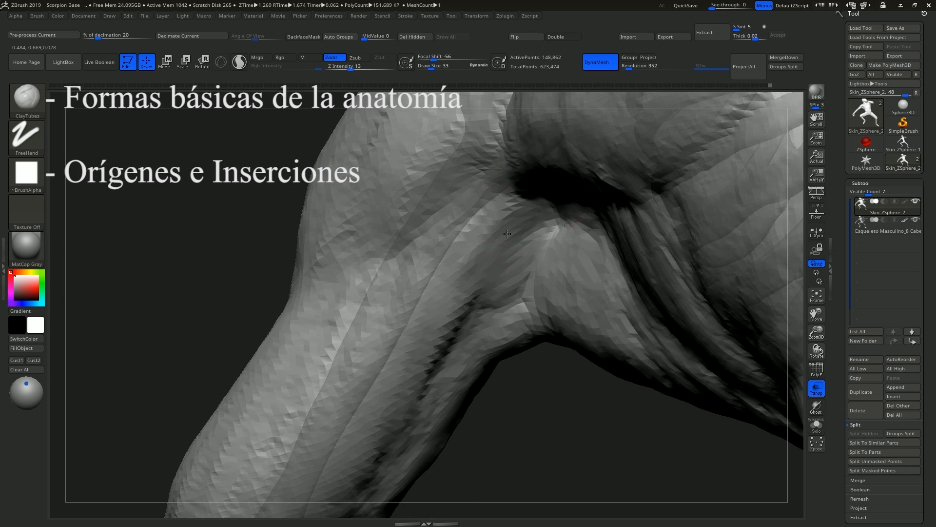
left_click_drag(546, 210, 475, 293)
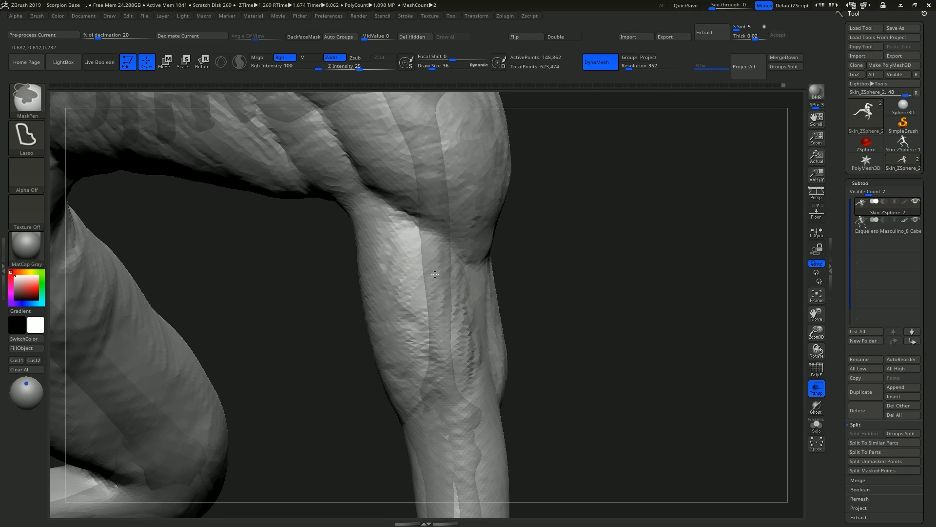
right_click_drag(431, 269, 438, 265, "ctrl")
key("s")
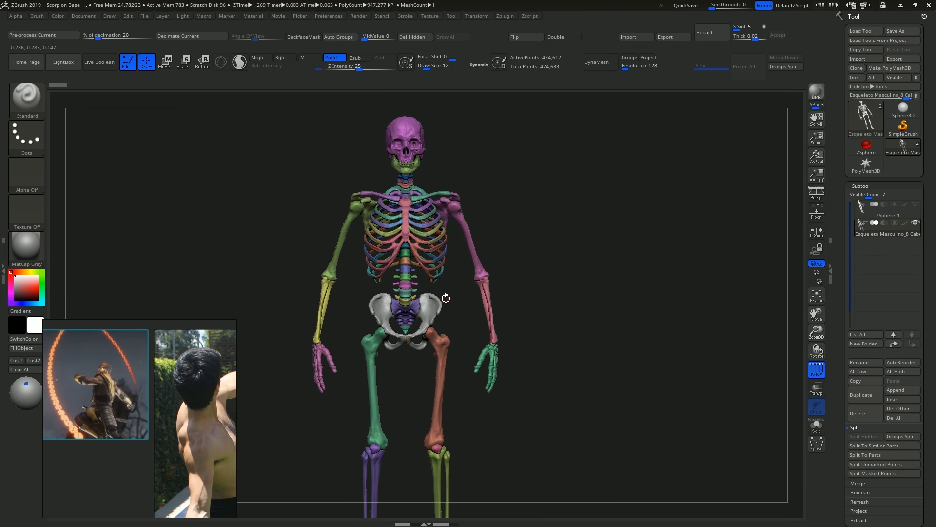
Hide the surrounding interface and frame the unposed skeleton from the front
key("Tab")
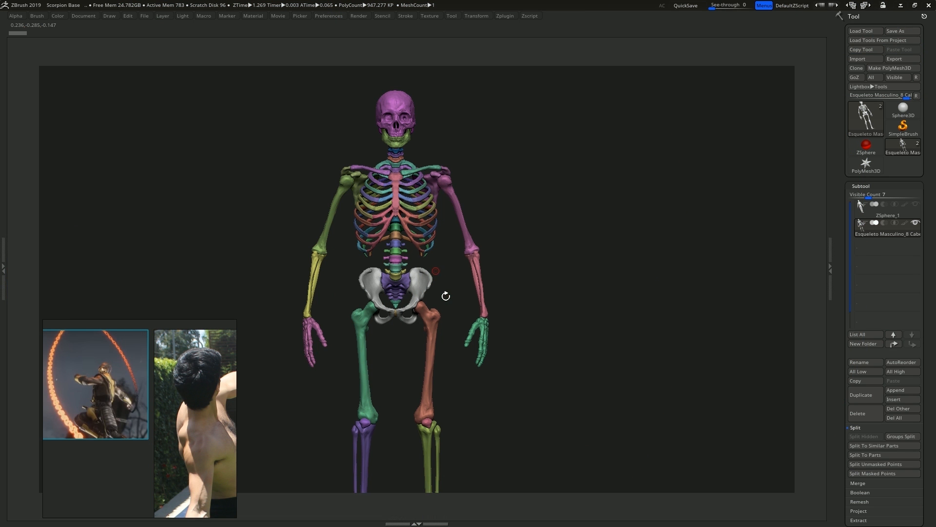
right_click_drag(554, 227, 608, 252, "alt")
right_click_drag(488, 223, 430, 251, "ctrl")
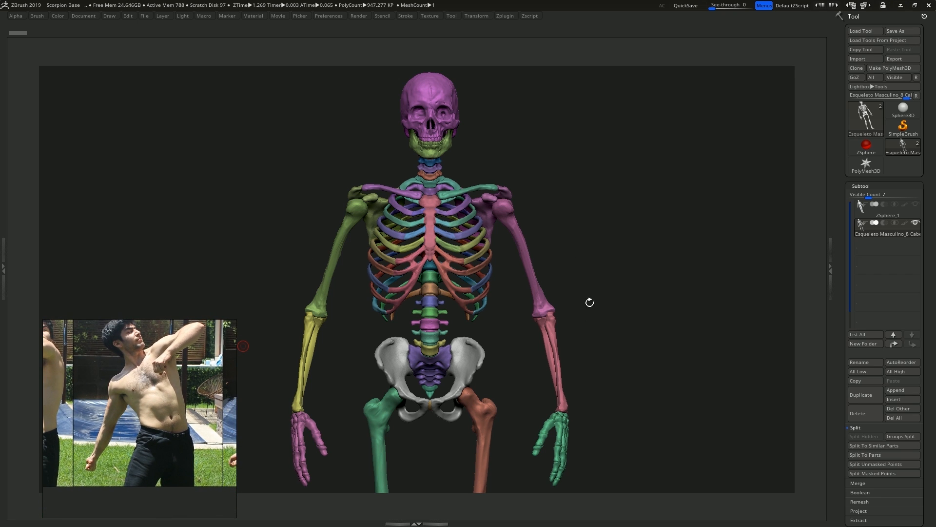
right_click_drag(603, 275, 572, 264, "ctrl")
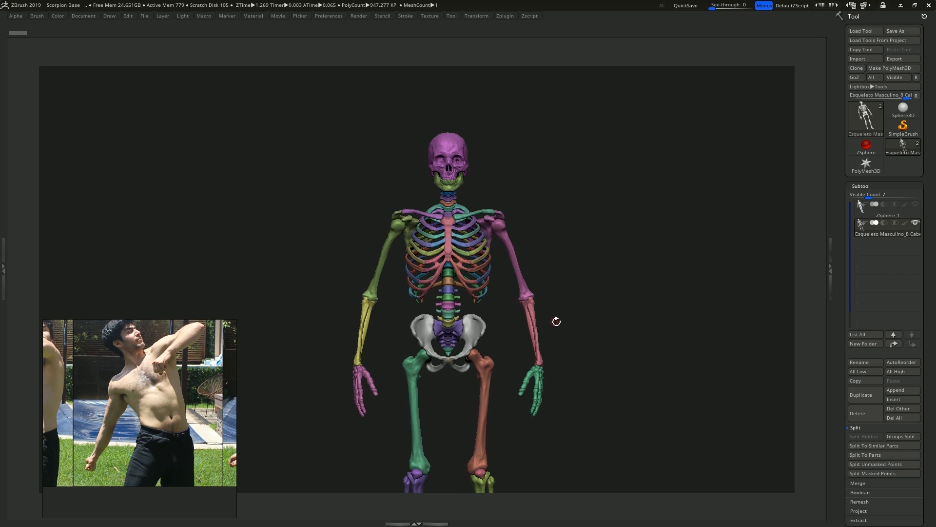
From above, draw a transpose line about 11 units long backward from the top of the skull, and check its direction from front and side
key("y")
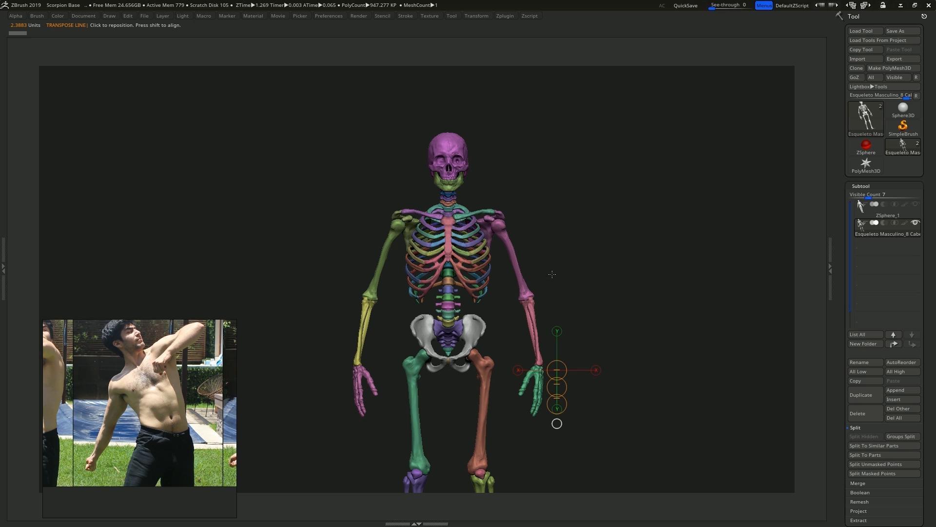
left_click_drag(554, 289, 487, 329)
left_click_drag(447, 351, 447, 179)
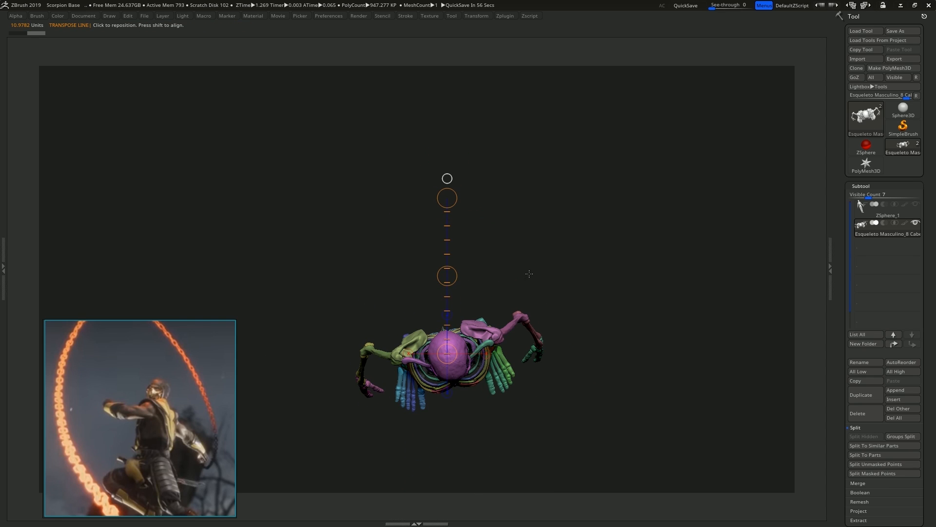
left_click_drag(529, 274, 540, 247)
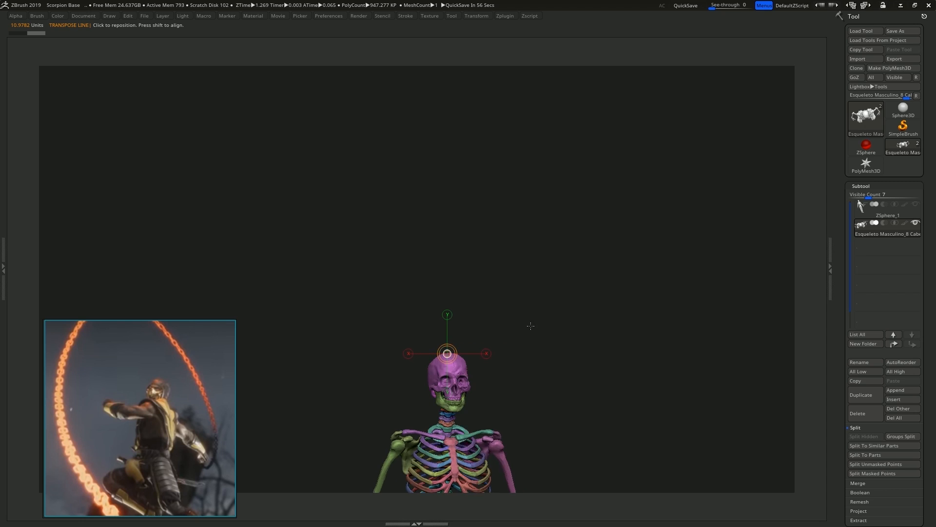
left_click_drag(531, 325, 532, 229)
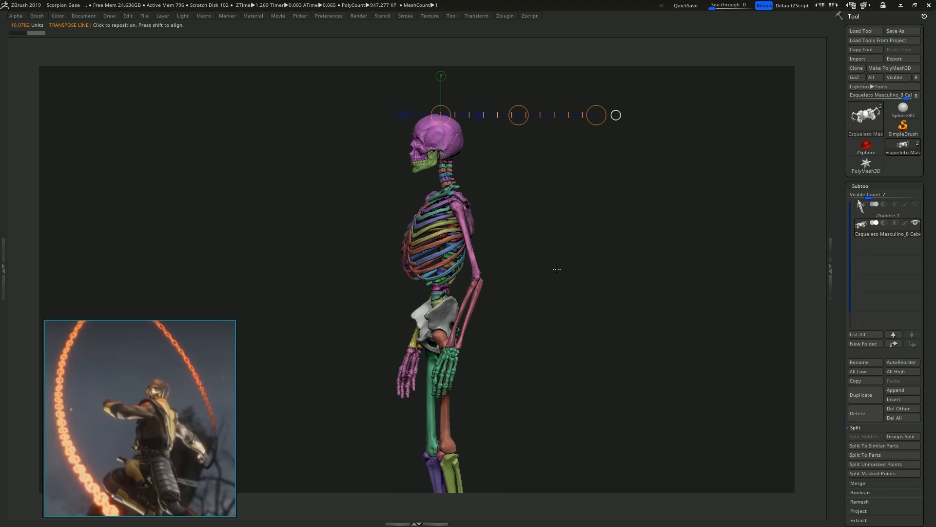
left_click_drag(557, 269, 450, 331)
left_click_drag(490, 226, 552, 271, "alt")
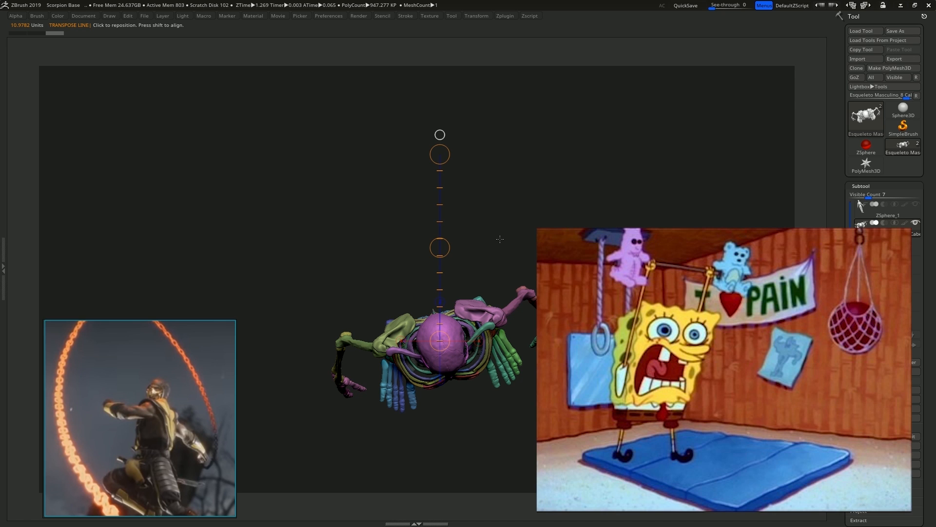
left_click_drag(522, 238, 489, 248)
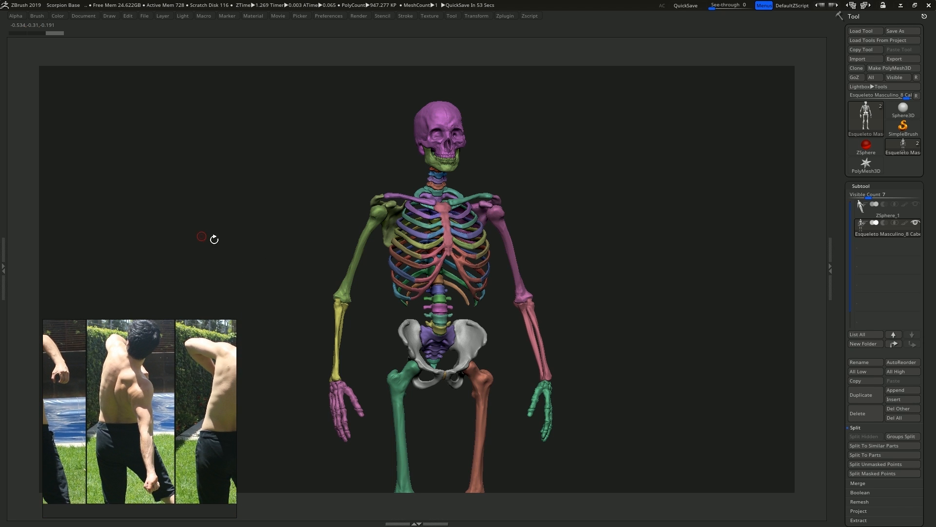
Turn the skeleton to its back view and draw a transpose line from the sacrum up the spine
left_click_drag(211, 236, 351, 233, "shift")
left_click_drag(624, 269, 511, 253, "alt")
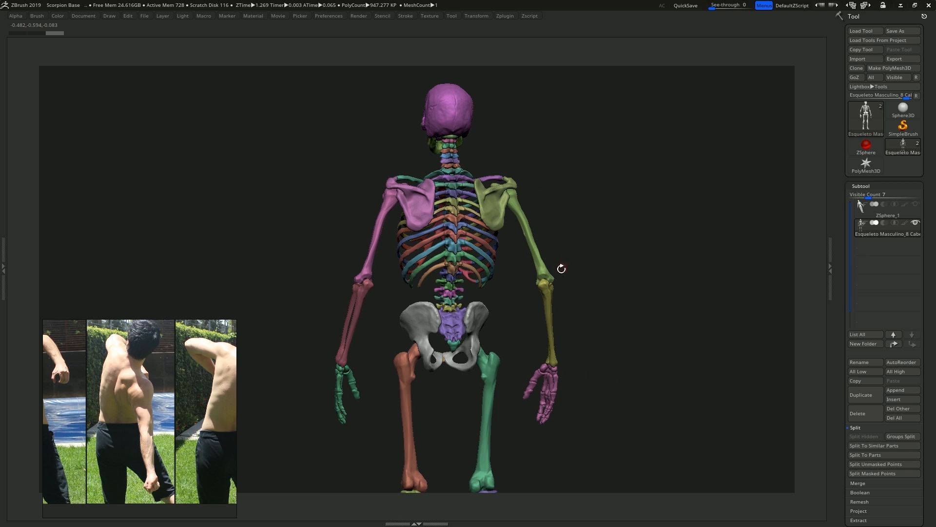
key("w")
left_click_drag(451, 322, 440, 208, "shift")
key("q")
Hide the sacrum, hip bones, coccyx, pubic symphysis and thigh bones, and invert the visibility to mask the pelvis and legs
right_click_drag(509, 285, 509, 384, "ctrl")
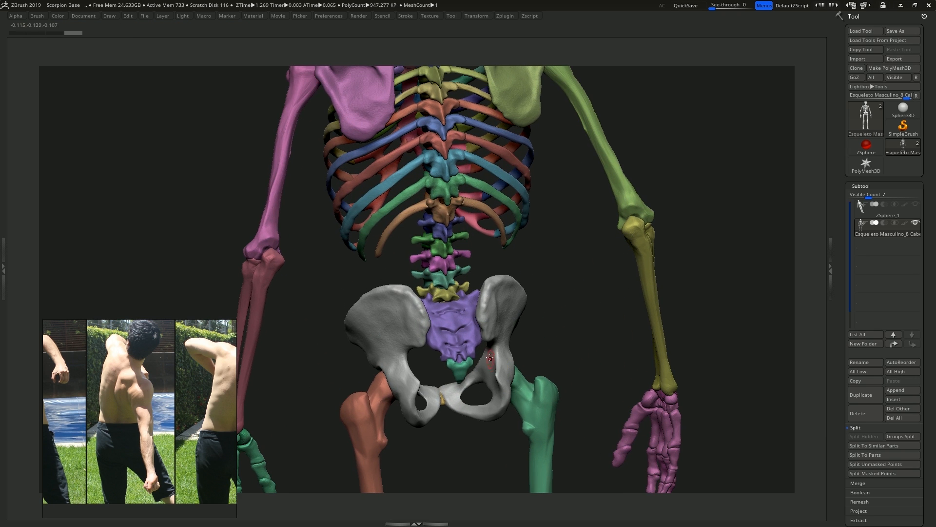
left_click(455, 325, "ctrl+shift")
left_click(457, 330, "ctrl+shift")
left_click(409, 327, "ctrl+shift")
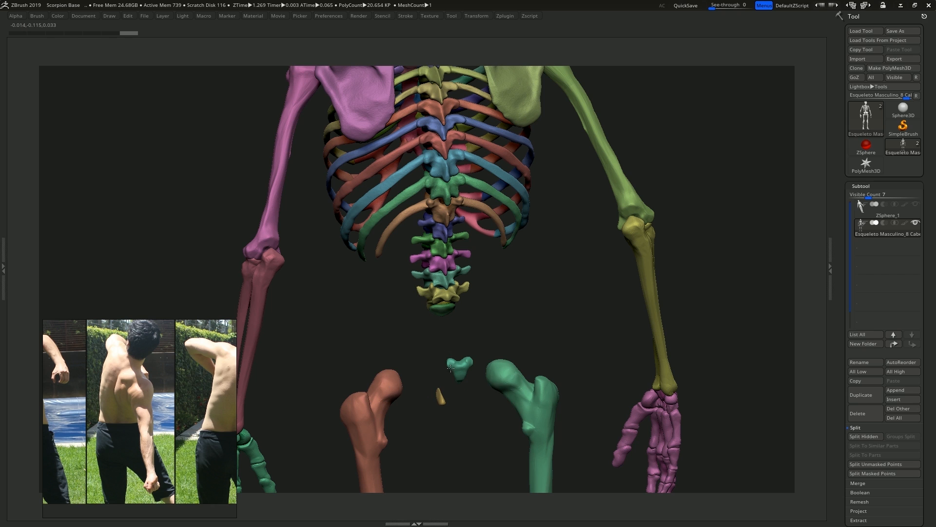
left_click(451, 368, "ctrl+shift")
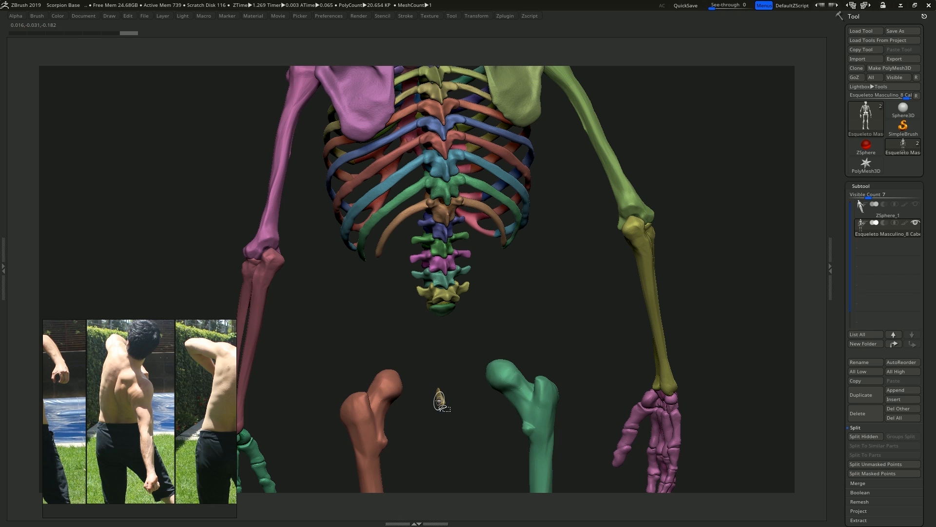
left_click(396, 389, "ctrl+shift")
left_click(502, 395, "ctrl+shift")
key("f")
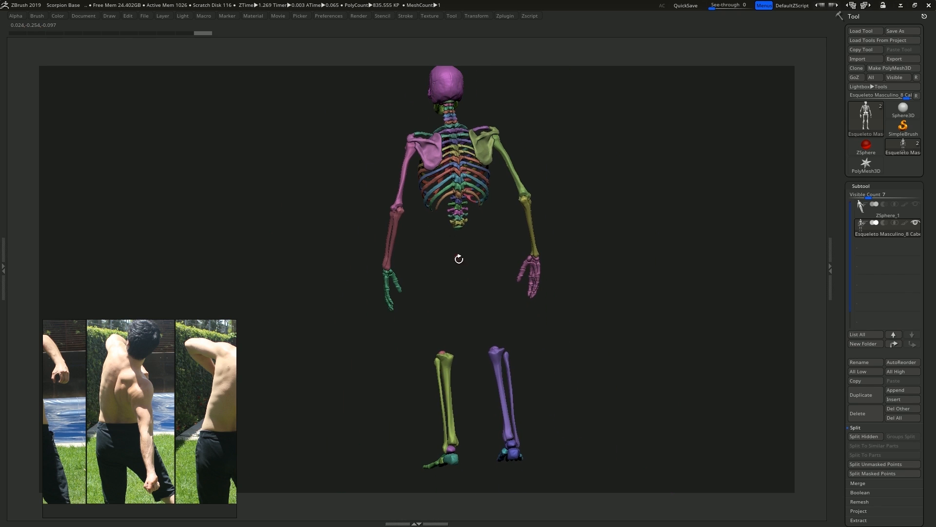
left_click_drag(597, 347, 644, 304, "ctrl+shift")
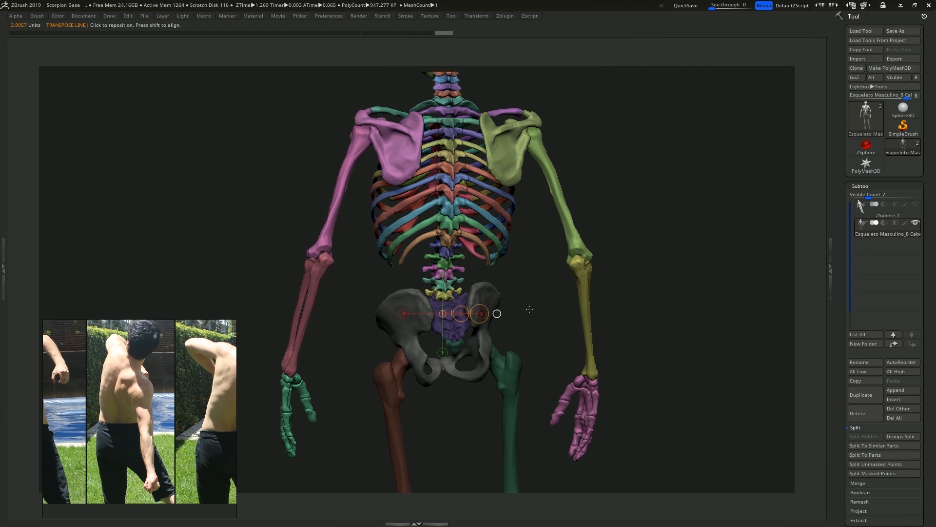
Isolate the lowest lumbar vertebra to mask it and show the whole skeleton again
left_click(453, 296, "ctrl+shift")
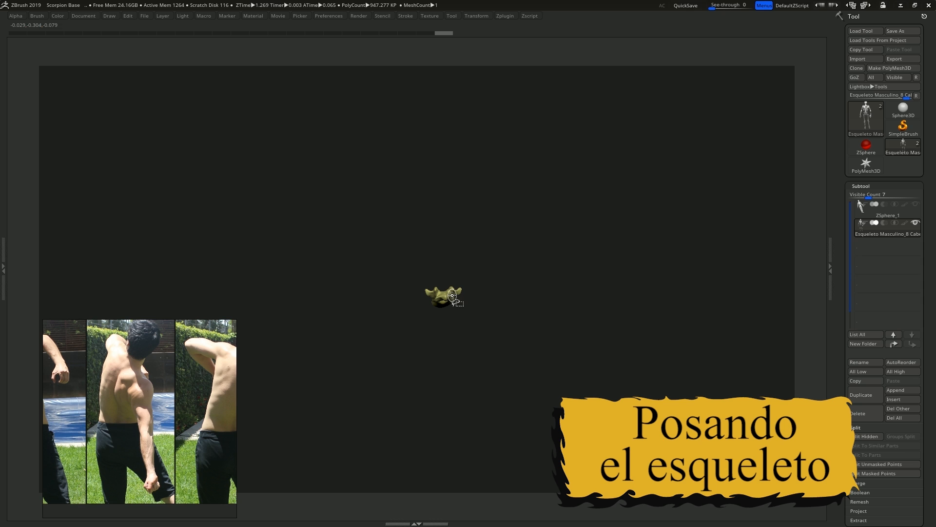
left_click(511, 303, "ctrl+shift")
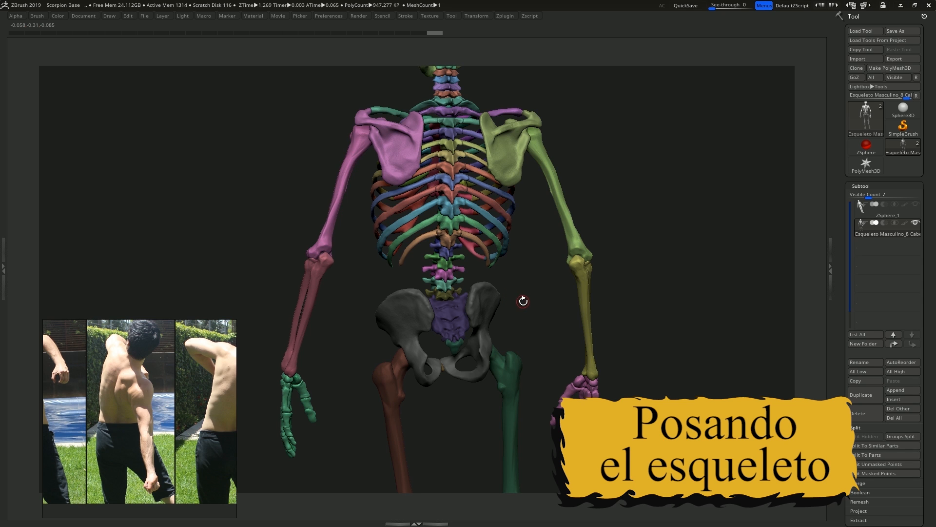
From the back, draw a vertical transpose line about 6.3 units long from the lower thoracic spine and undo the last change
left_click_drag(522, 301, 542, 289)
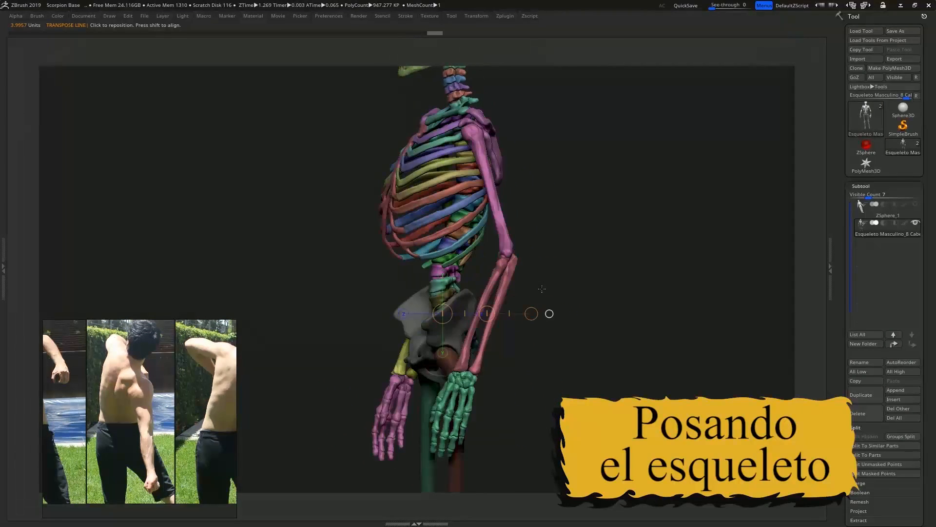
left_click_drag(595, 266, 433, 167)
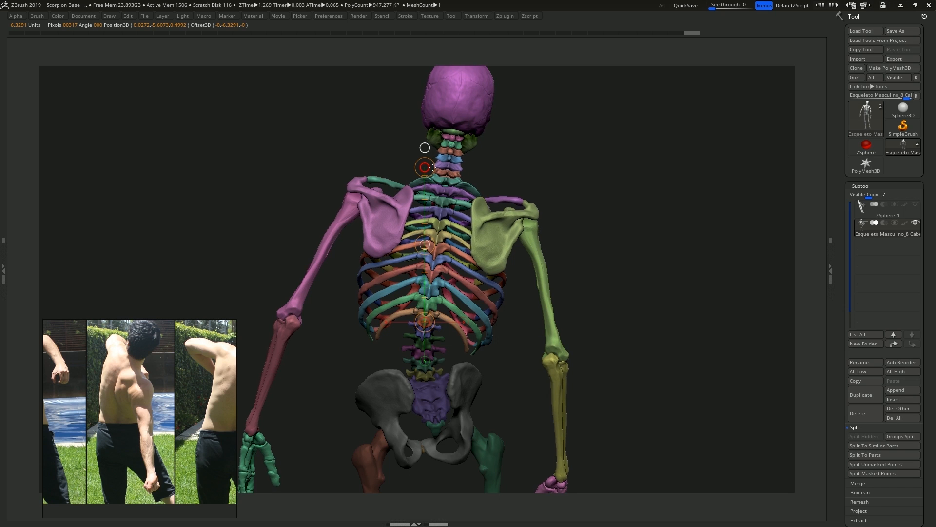
left_click(477, 288)
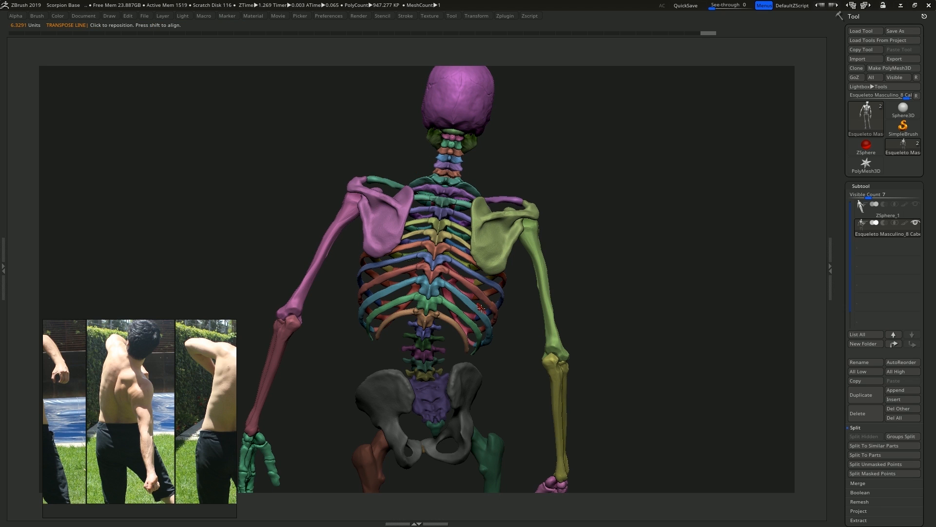
key("ctrl+z")
left_click_drag(586, 283, 625, 284)
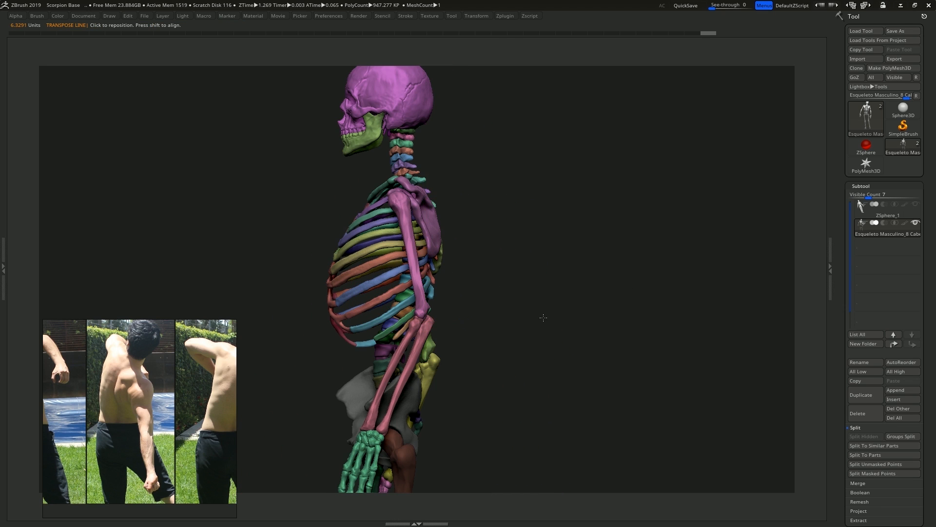
Place a transpose line about 6.7 units long front to back through the vertebra of the lowest ribs
left_click_drag(543, 317, 532, 273, "alt")
left_click_drag(363, 251, 553, 261)
left_click_drag(648, 203, 520, 211)
left_click_drag(461, 291, 547, 280, "alt")
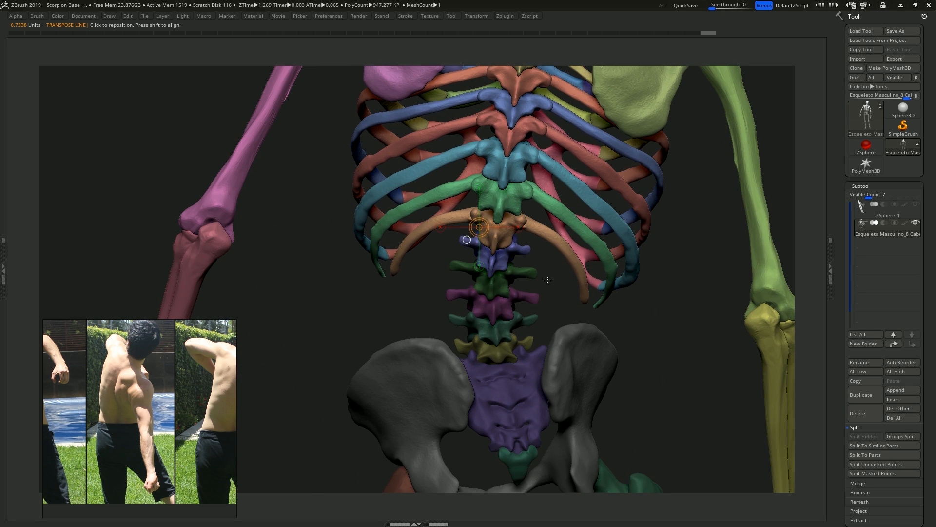
left_click_drag(633, 333, 645, 231)
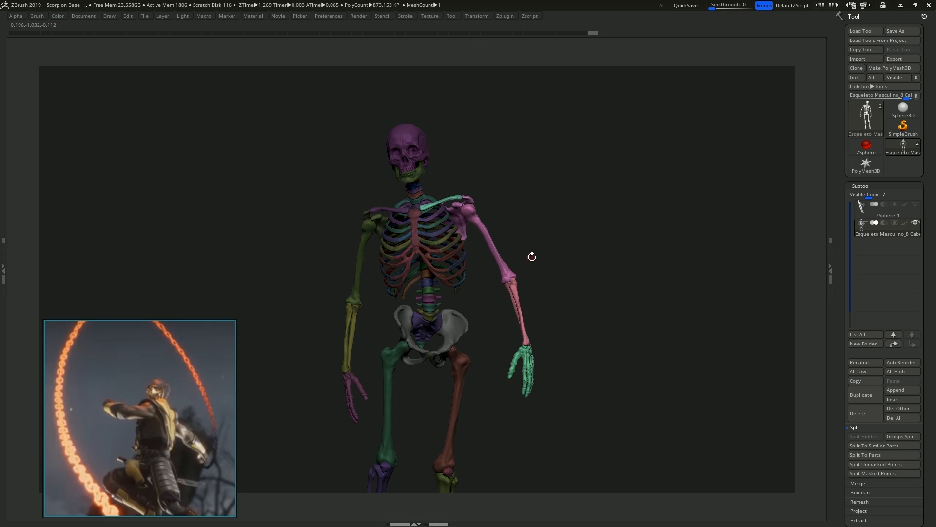
Rotate the left clavicle, scapula and arm from the clavicle's sternal end using transpose lines about 1.3 and 3.3 units long
key("w")
left_click_drag(531, 255, 548, 286, "alt")
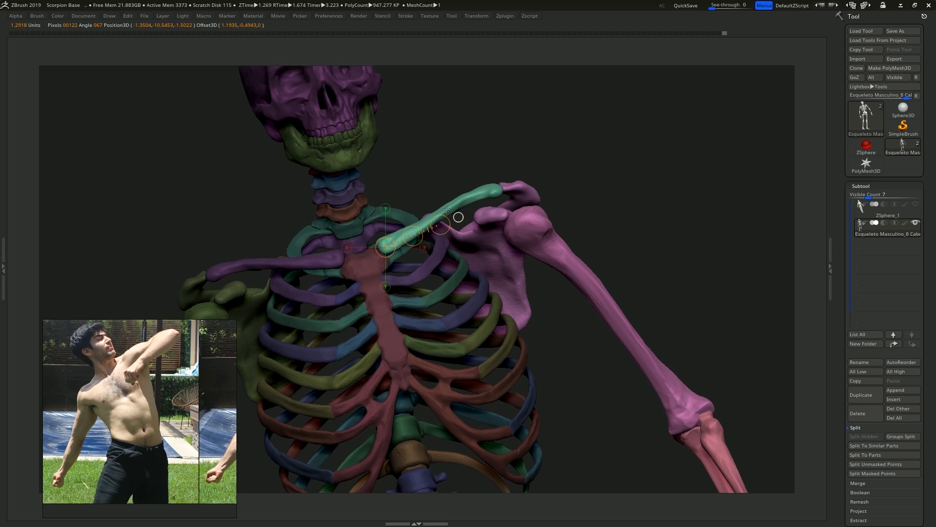
mouse_move(544, 179)
left_mouse_down()
mouse_move(576, 169)
mouse_move(554, 167)
mouse_move(569, 184)
mouse_move(557, 174)
left_mouse_up()
left_click_drag(627, 226, 577, 214, "alt")
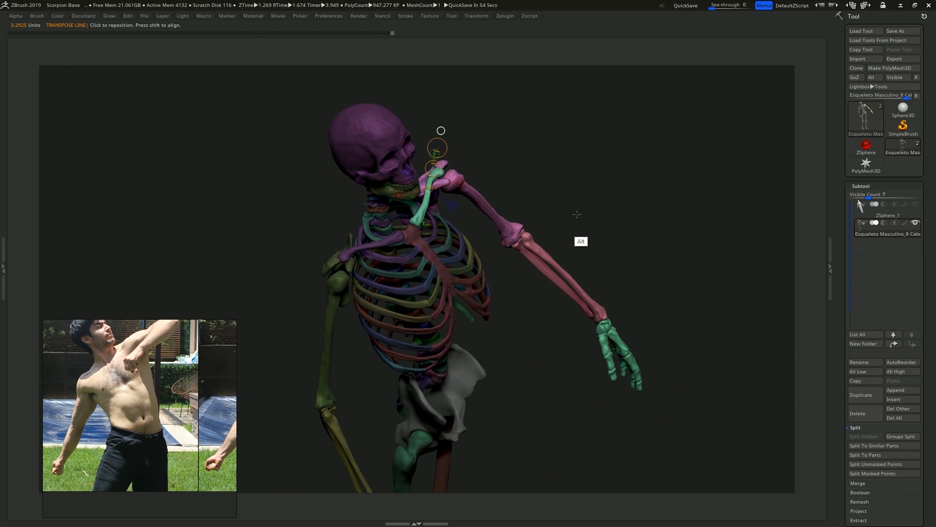
left_click_drag(567, 183, 585, 224, "alt")
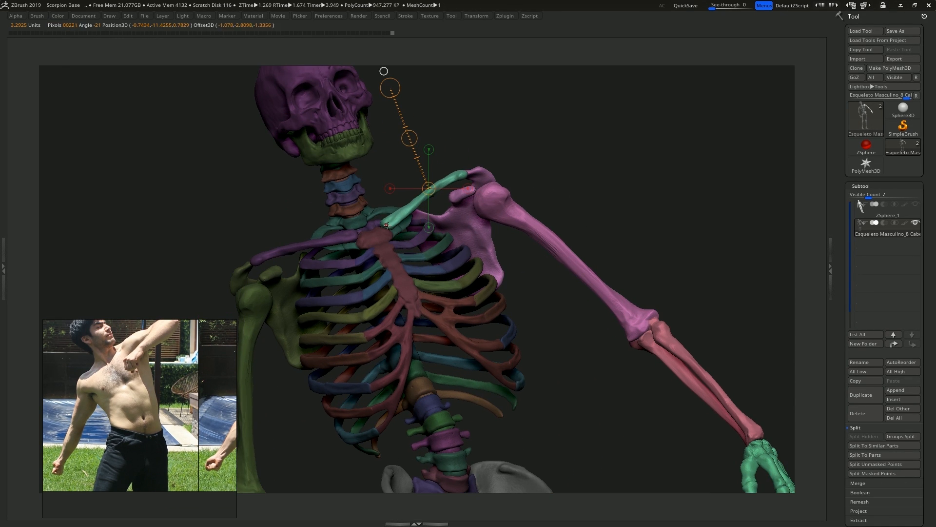
left_click_drag(386, 225, 587, 139)
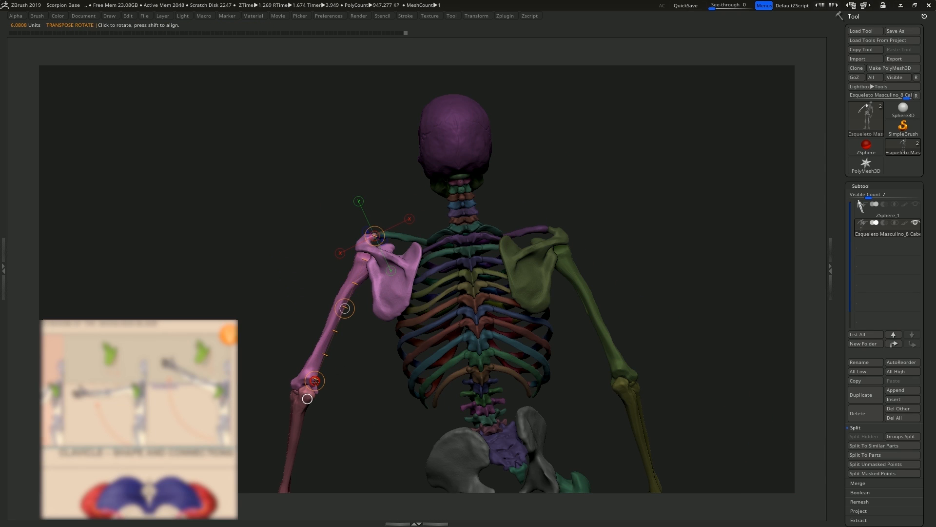
Raise the left arm outward to about shoulder height and swing it forward around the shoulder joint
left_click_drag(315, 381, 266, 368)
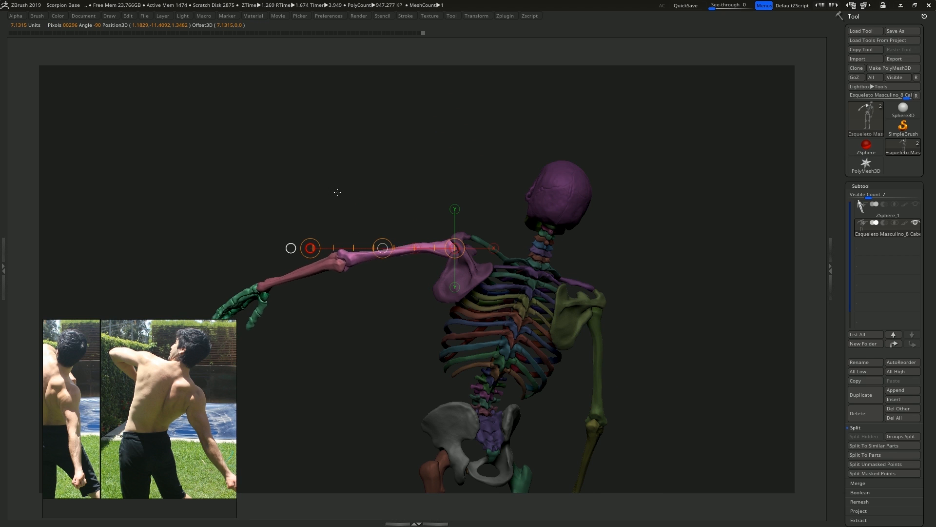
left_click_drag(338, 192, 351, 168)
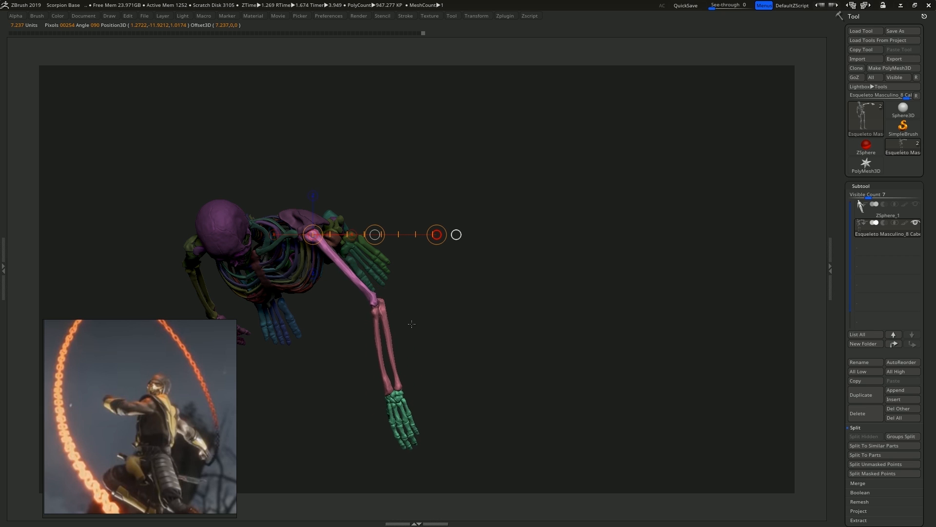
left_click_drag(439, 381, 464, 304)
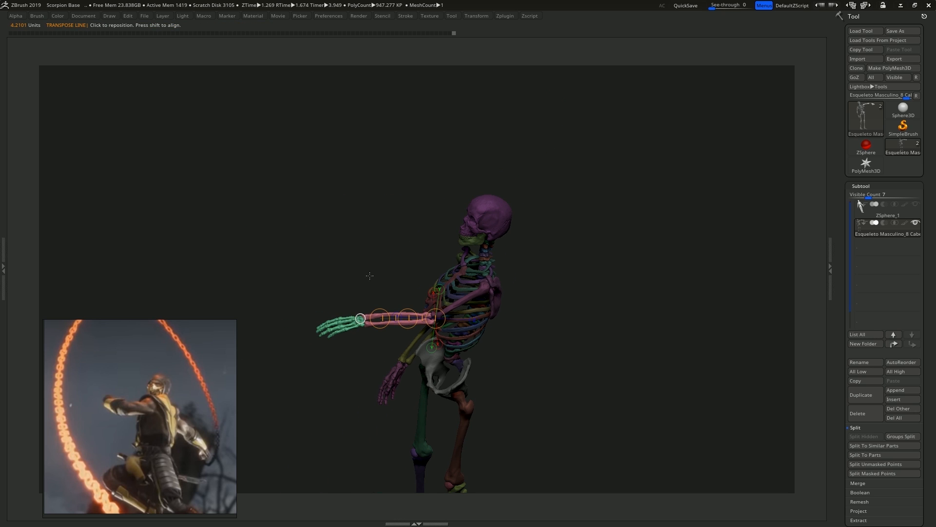
Rotate the left forearm and hand around the elbow using transpose lines about 4.2 and 7.4 units long
left_click_drag(368, 272, 372, 320)
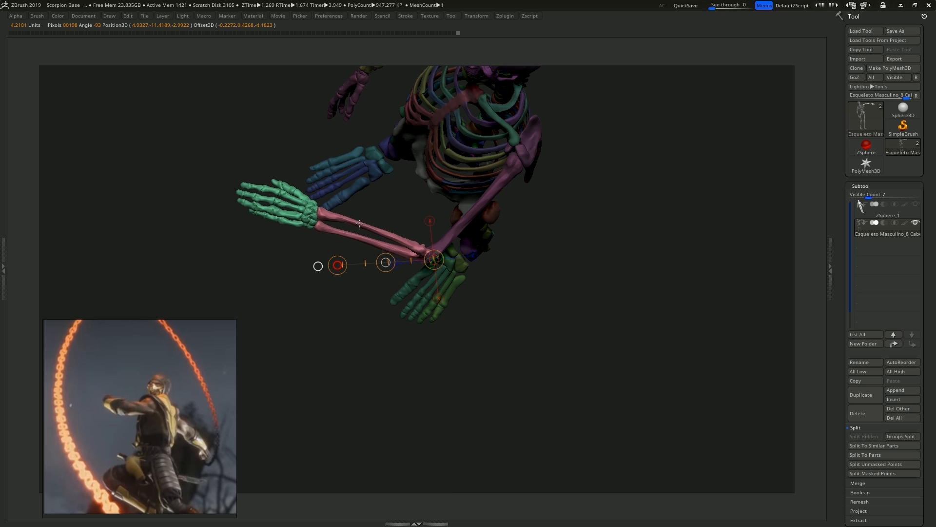
left_click_drag(434, 263, 444, 297)
left_click_drag(483, 273, 494, 324, "alt")
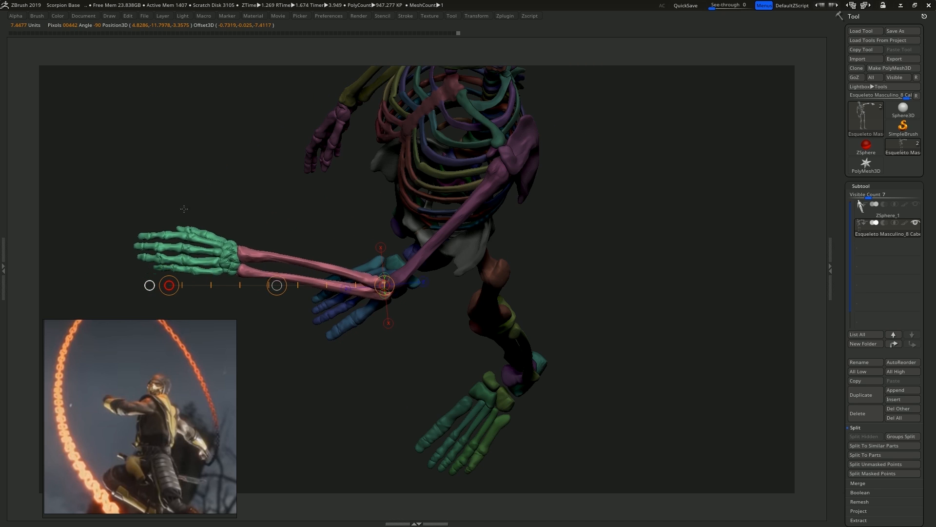
left_click_drag(205, 265, 275, 153)
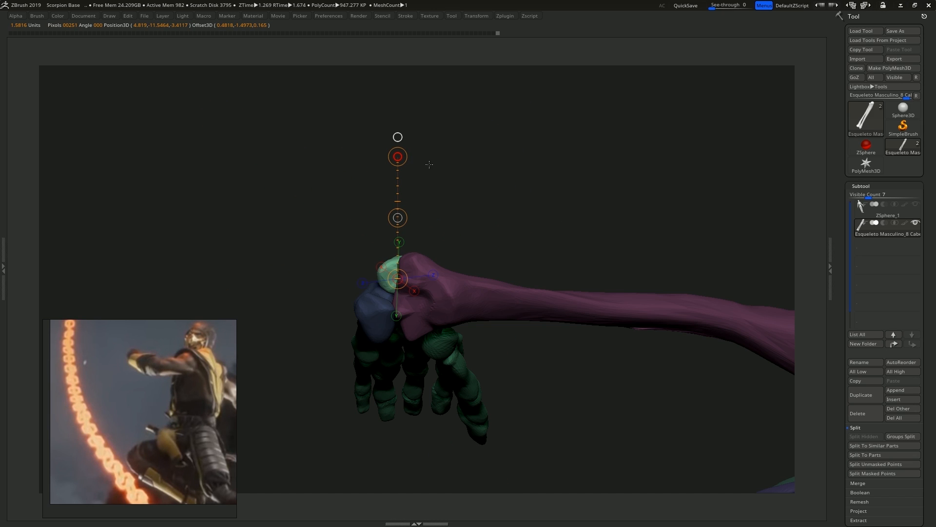
Adjust the left radius at the elbow with a transpose line about 1.8 units long, checking the forearm from several angles
left_click_drag(469, 171, 412, 265)
left_click_drag(316, 175, 316, 168)
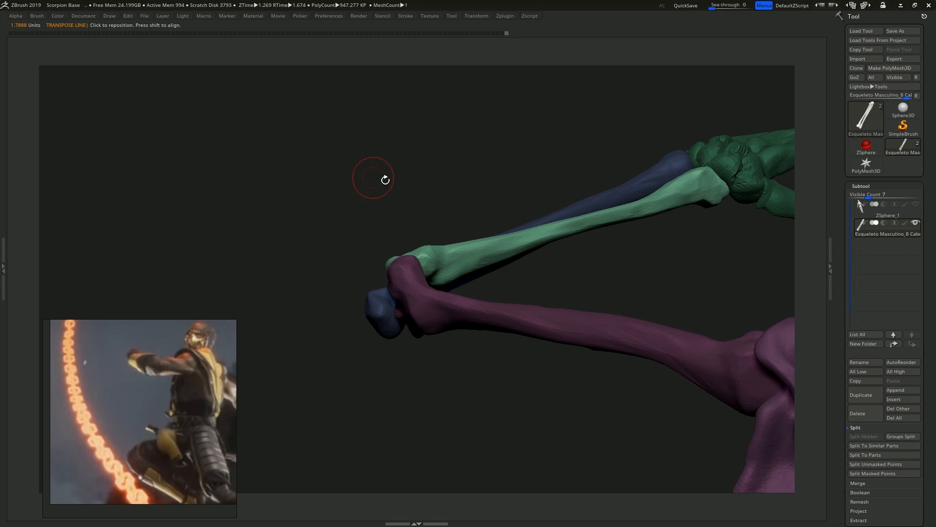
left_click_drag(503, 180, 338, 234, "alt")
left_click_drag(472, 237, 431, 221, "alt")
left_click_drag(539, 203, 511, 323)
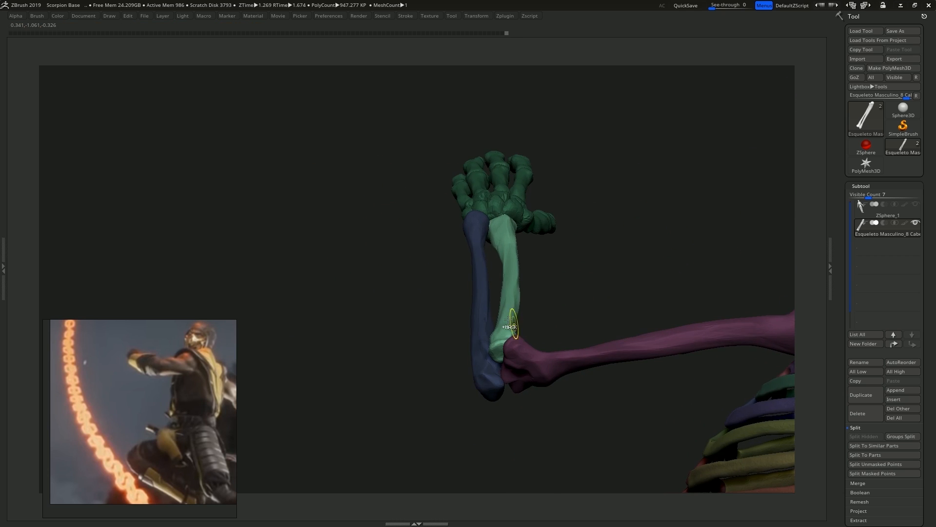
Mask the left radius so only the hand stays free, and place a transpose line about 1.4 units long from the wrist
left_click(509, 195, "ctrl")
left_click_drag(577, 203, 546, 307, "alt")
left_click_drag(437, 229, 390, 296, "alt")
right_click_drag(424, 296, 418, 202)
key("w")
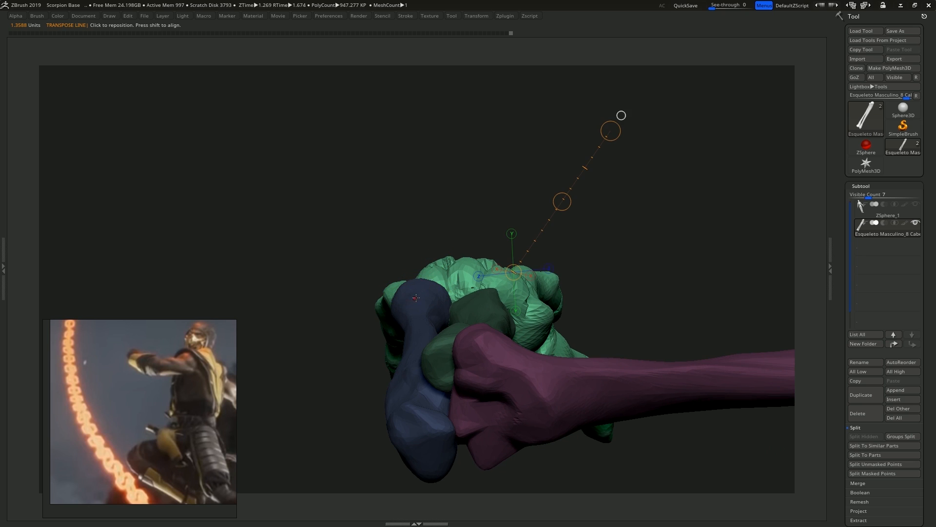
left_click_drag(244, 226, 278, 199)
mouse_move(487, 214)
left_mouse_down("alt")
mouse_move(432, 204)
mouse_move(489, 204)
mouse_move(527, 219)
left_mouse_up("alt")
key("q")
mouse_move(597, 267)
left_mouse_down("alt")
mouse_move(508, 237)
mouse_move(562, 260)
mouse_move(591, 255)
mouse_move(537, 293)
left_mouse_up("alt")
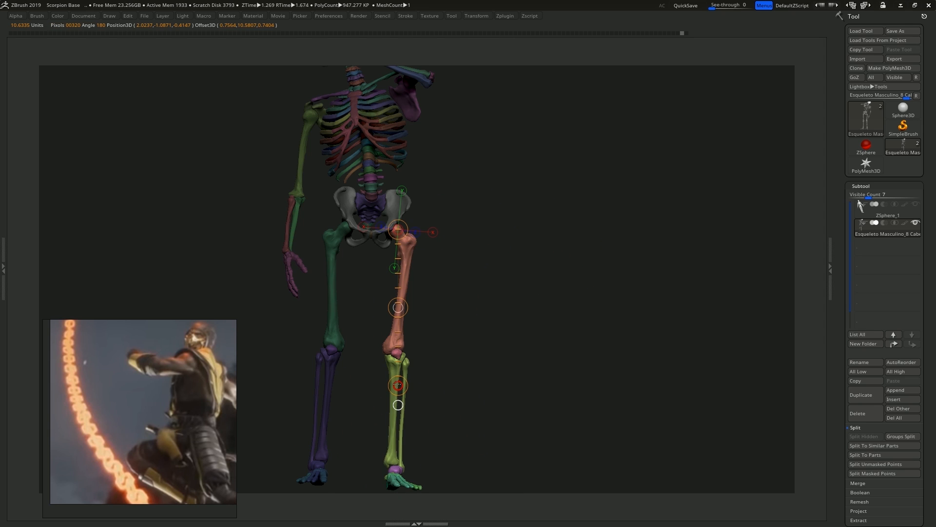
Rotate the left leg at the hip with a transpose line about 10.6 units long and bend its lower leg backward at the knee
left_click_drag(398, 385, 493, 364)
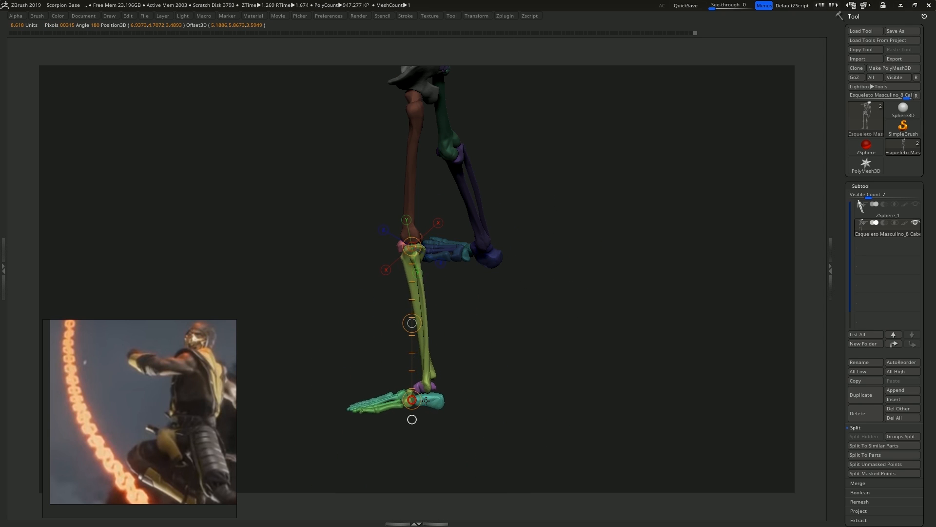
left_click_drag(444, 399, 528, 374)
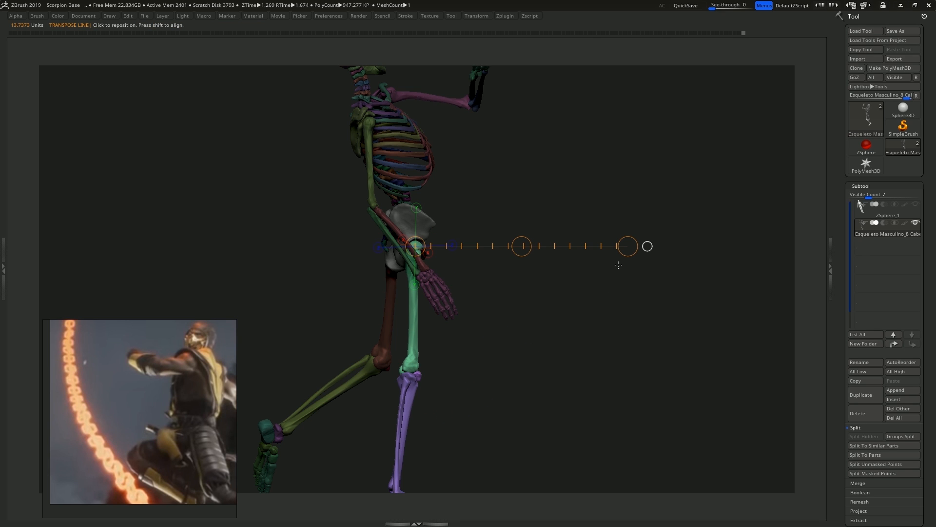
Raise the right leg forward and outward around the hip, and bend its lower leg from the knee with a transpose line about 11.3 units long
left_click_drag(628, 246, 465, 127)
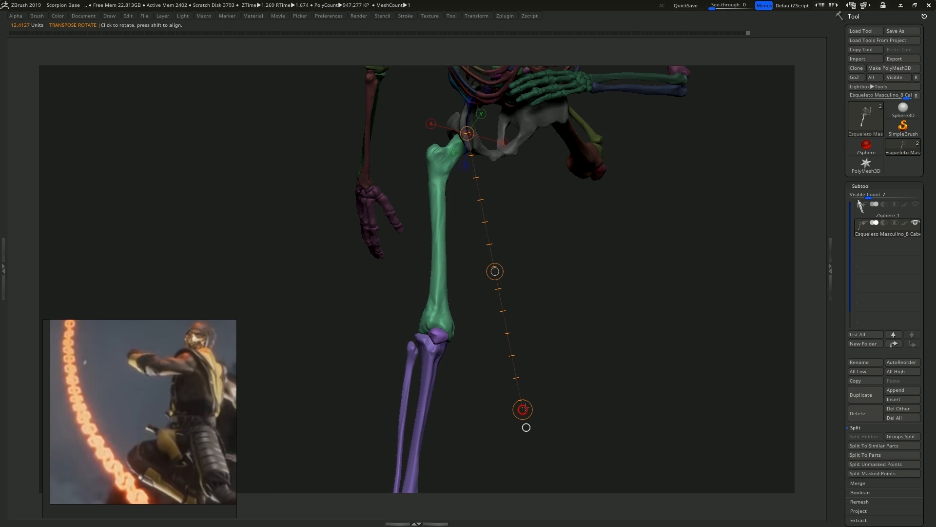
left_click_drag(525, 408, 421, 338)
left_click_drag(250, 284, 614, 259)
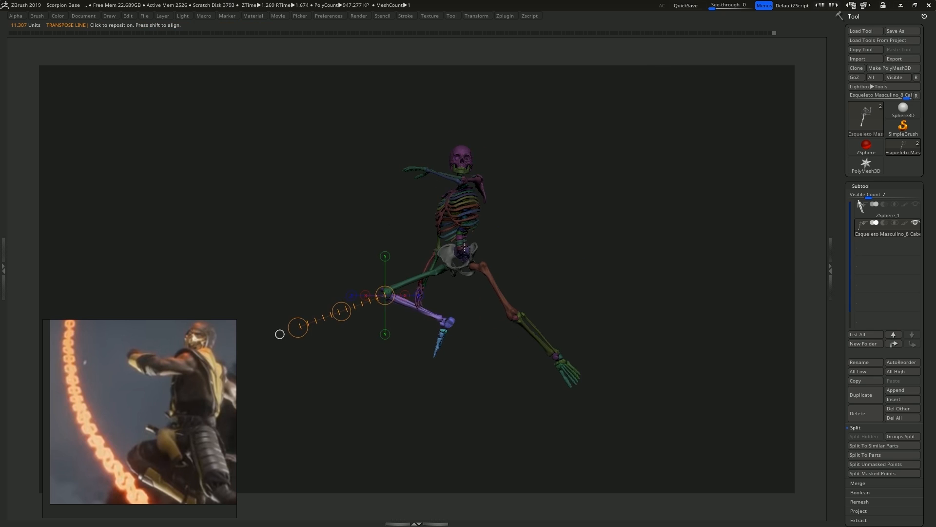
right_click_drag(465, 247, 482, 263)
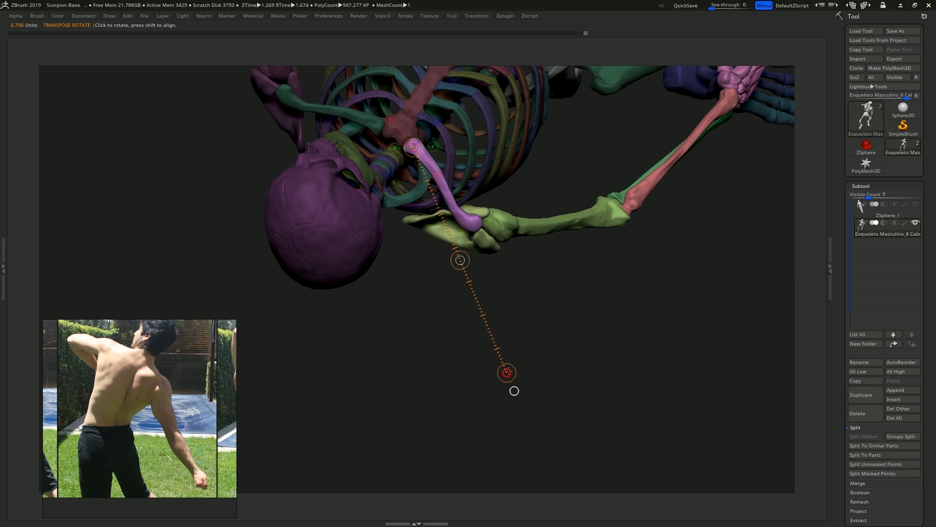
Rotate the right clavicle, scapula and arm from the clavicle's sternal end with transpose lines about 6.7 and 6.2 units long
left_click_drag(506, 373, 501, 377)
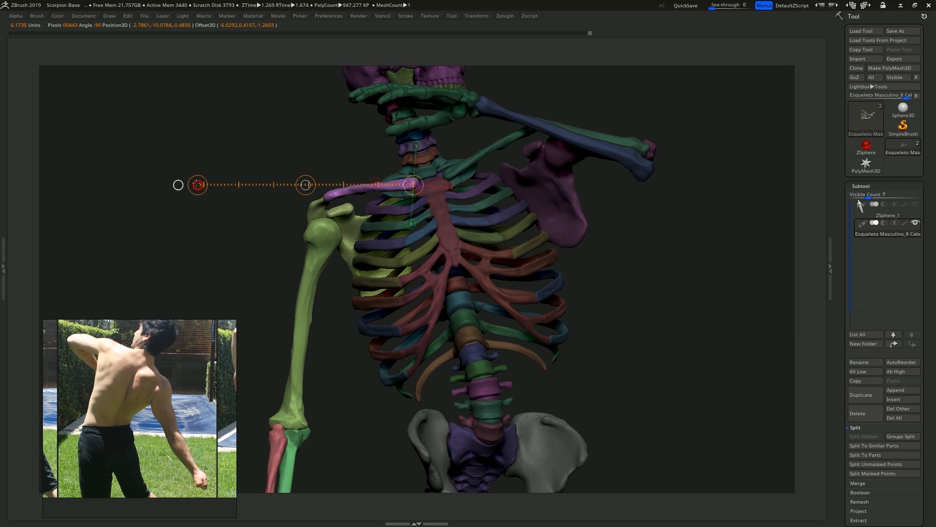
left_click_drag(198, 184, 197, 184)
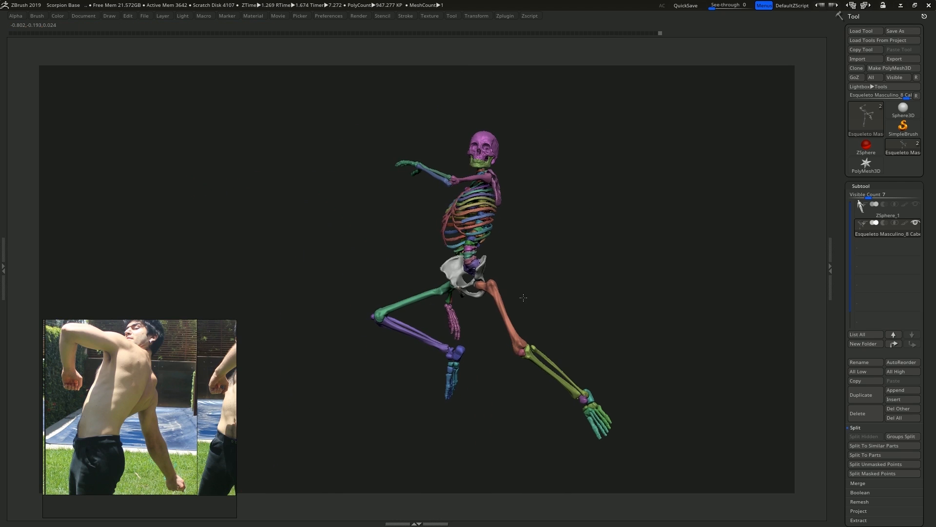
mouse_move(524, 297)
left_mouse_down()
mouse_move(532, 299)
mouse_move(523, 302)
left_mouse_up()
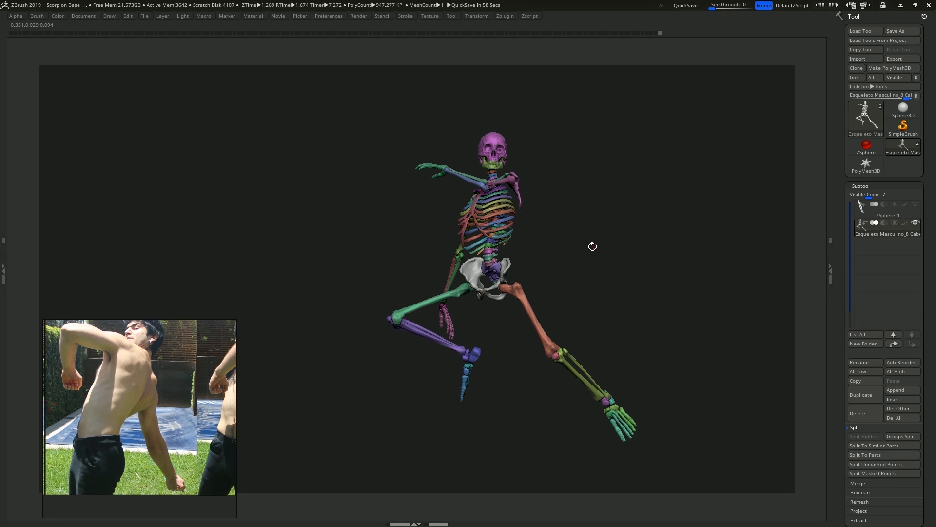
left_click_drag(593, 246, 441, 227)
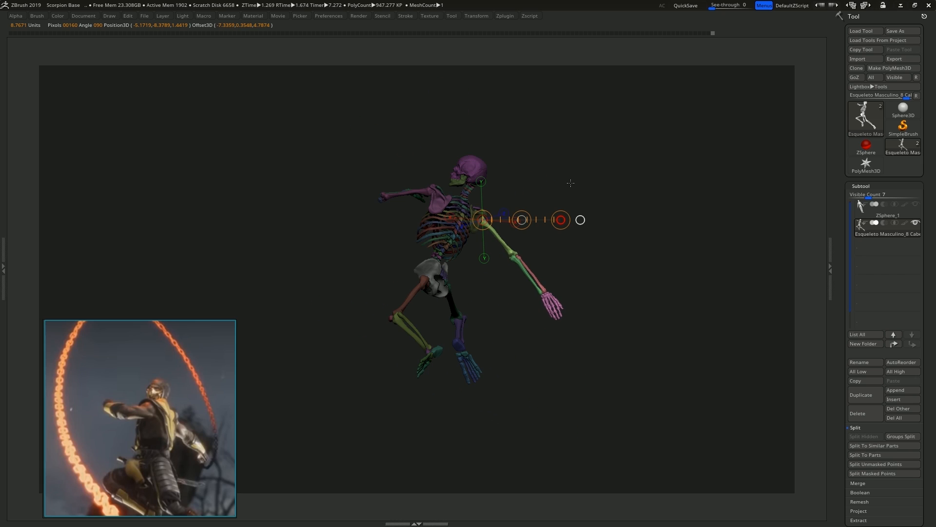
Swing the right arm backward around the shoulder using transpose lines about 8.8 and 12.6 units long
left_click_drag(571, 183, 492, 284)
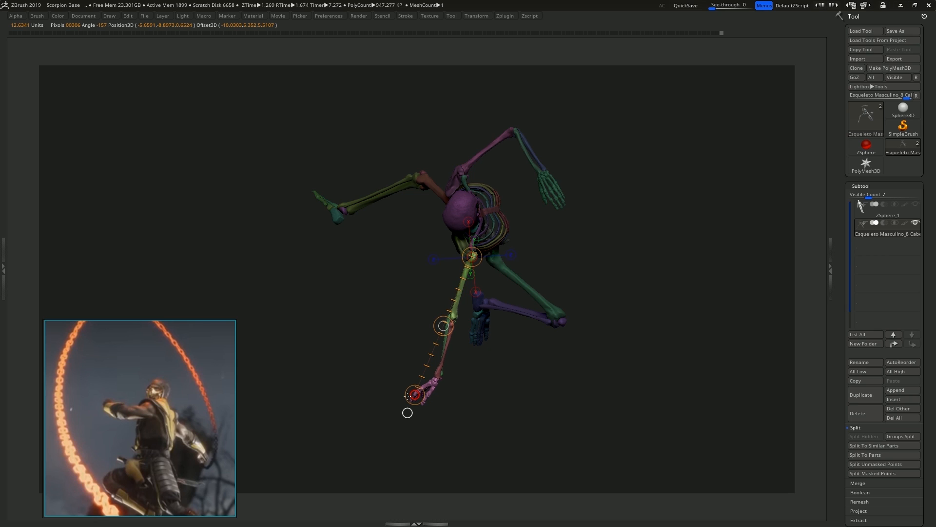
left_click_drag(402, 323, 375, 268)
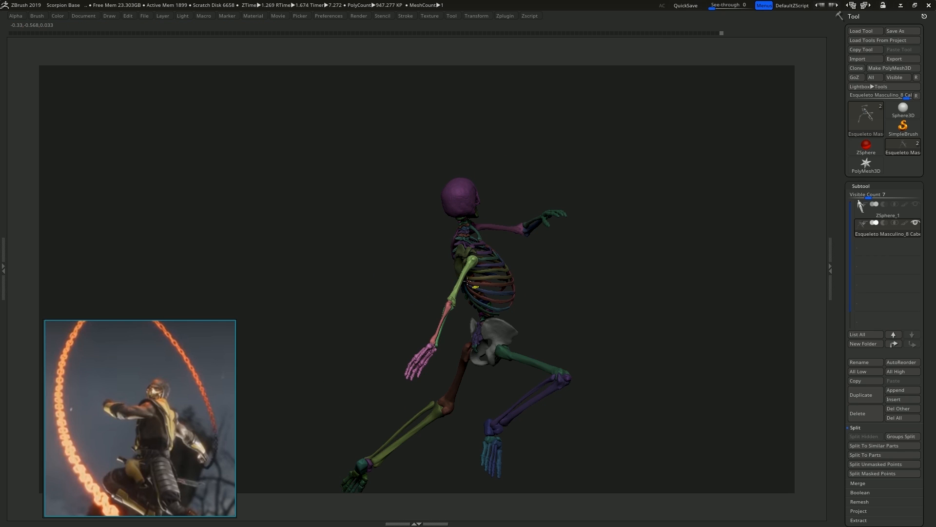
left_click_drag(467, 282, 380, 288)
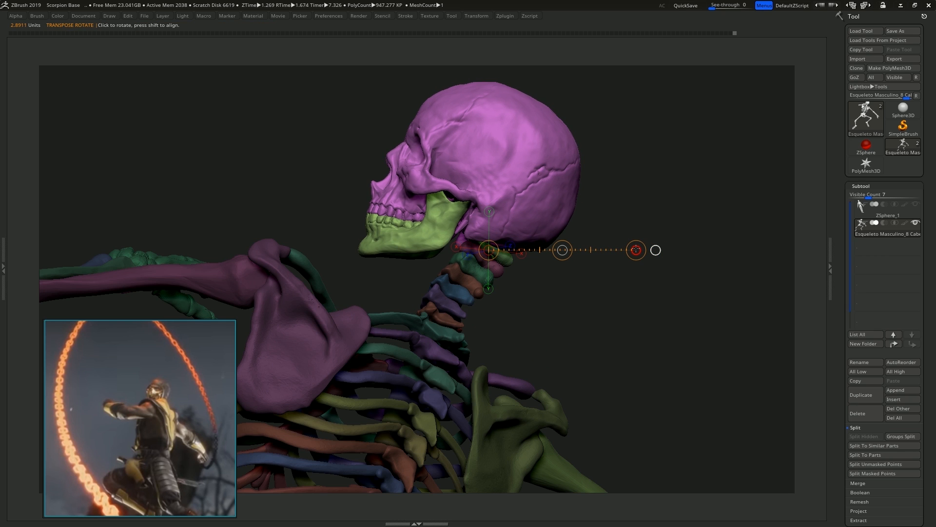
Rotate the skull and jaw at the top of the neck with a transpose line about 2.9 units long
left_click_drag(636, 250, 637, 245)
left_click_drag(619, 316, 551, 254, "alt")
left_click_drag(542, 296, 536, 211, "alt")
left_click_drag(562, 241, 661, 259)
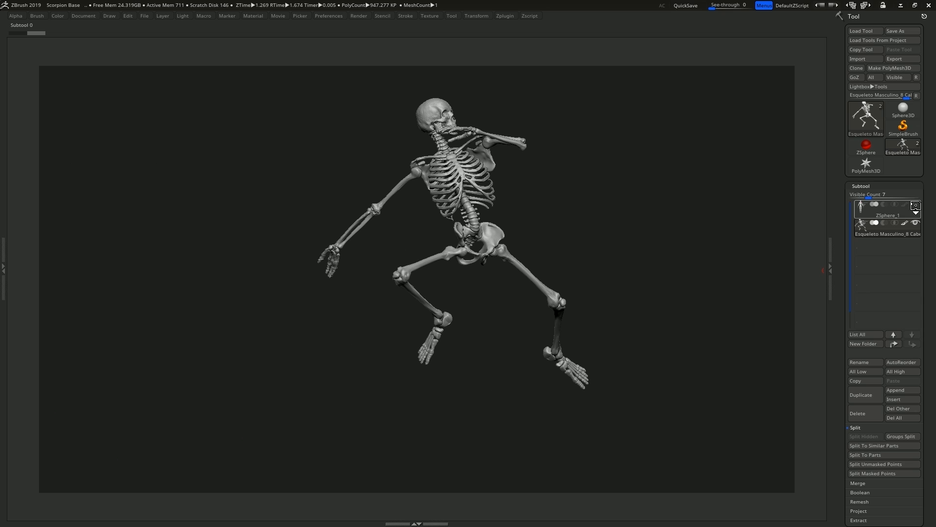
Show and activate the ZSphere_1 mannequin, and fit its hip joints onto the posed skeleton's pelvis
left_click(916, 206)
left_click(861, 210)
left_click_drag(615, 234, 616, 351, "alt")
left_click_drag(503, 226, 467, 219)
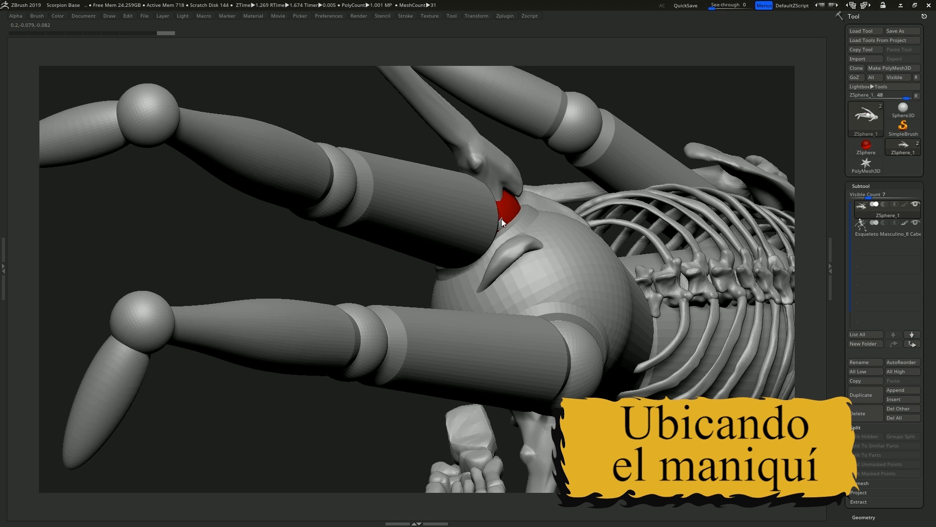
left_click_drag(506, 209, 512, 202)
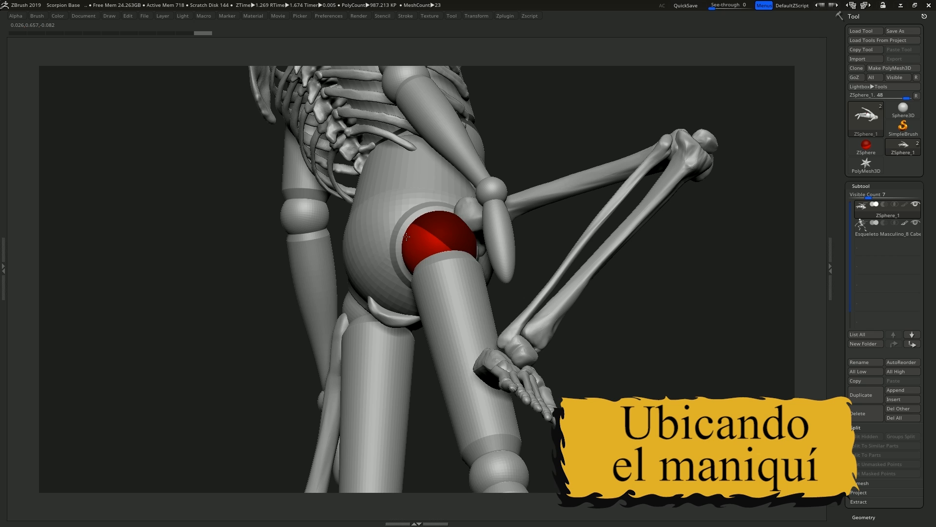
left_click_drag(429, 224, 429, 214)
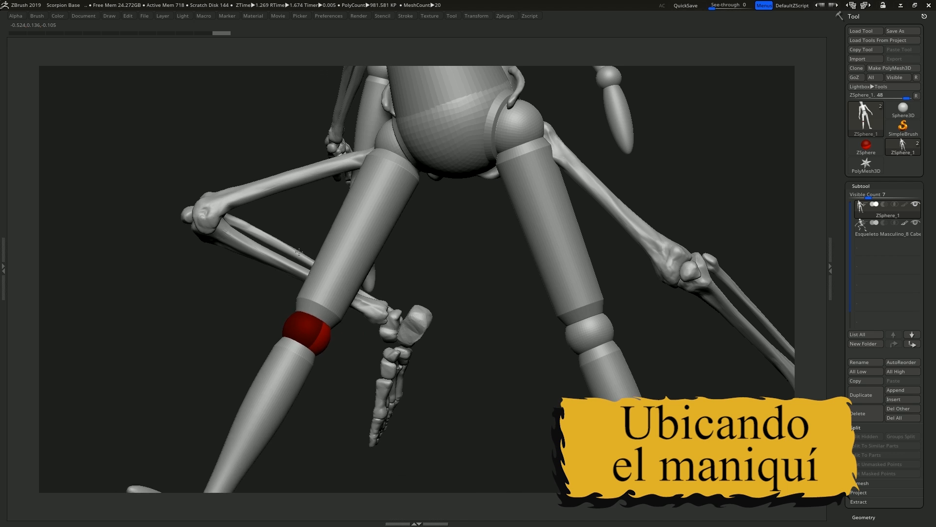
Bend the mannequin's raised right leg, placing its knee and ankle joints over those of the skeleton
left_click_drag(303, 348, 219, 257)
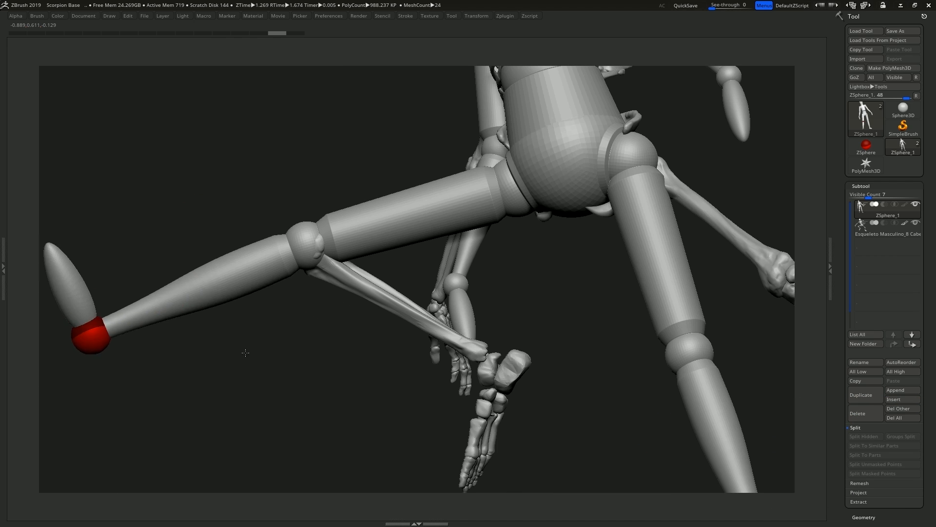
left_click_drag(245, 352, 530, 318)
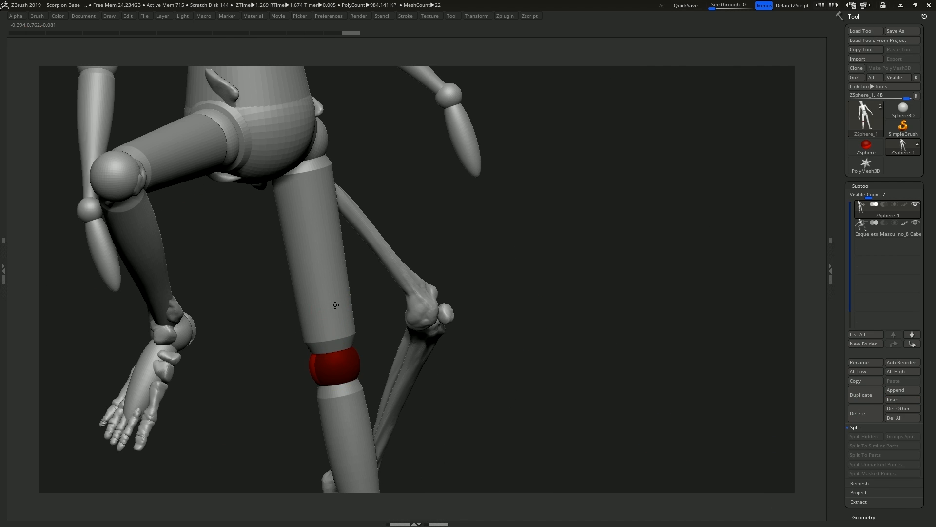
Position the knee and ankle joints of the mannequin's trailing left leg over the matching skeleton joints
left_click_drag(335, 305, 394, 277)
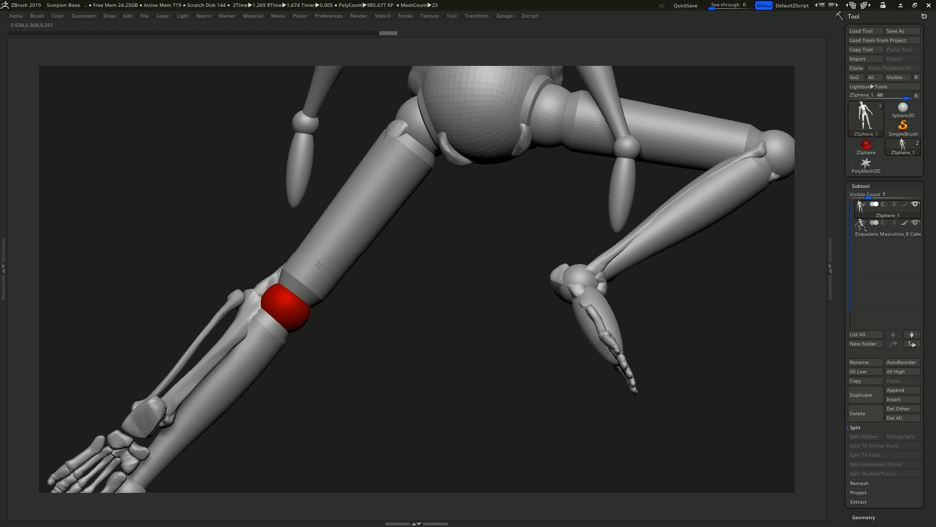
mouse_move(320, 271)
left_mouse_down()
mouse_move(310, 259)
mouse_move(313, 274)
left_mouse_up()
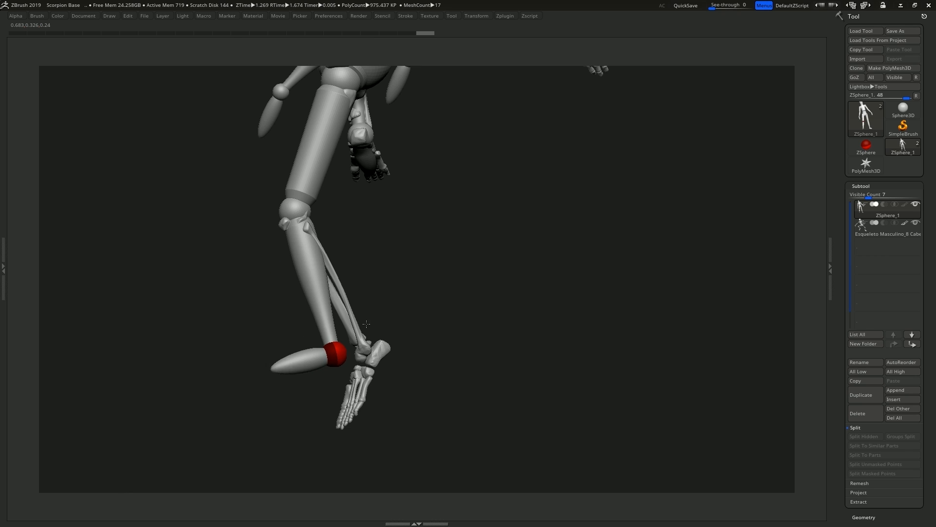
left_click_drag(356, 337, 396, 315)
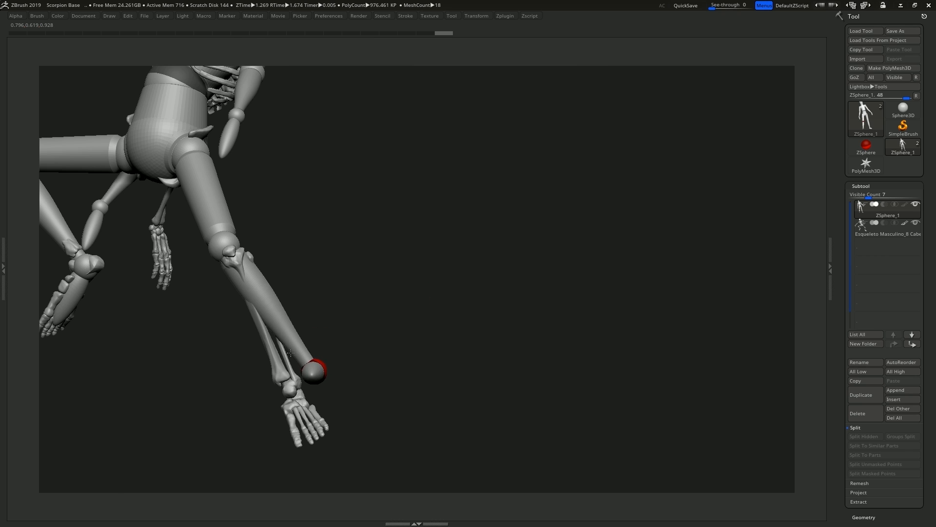
left_click_drag(300, 361, 278, 368)
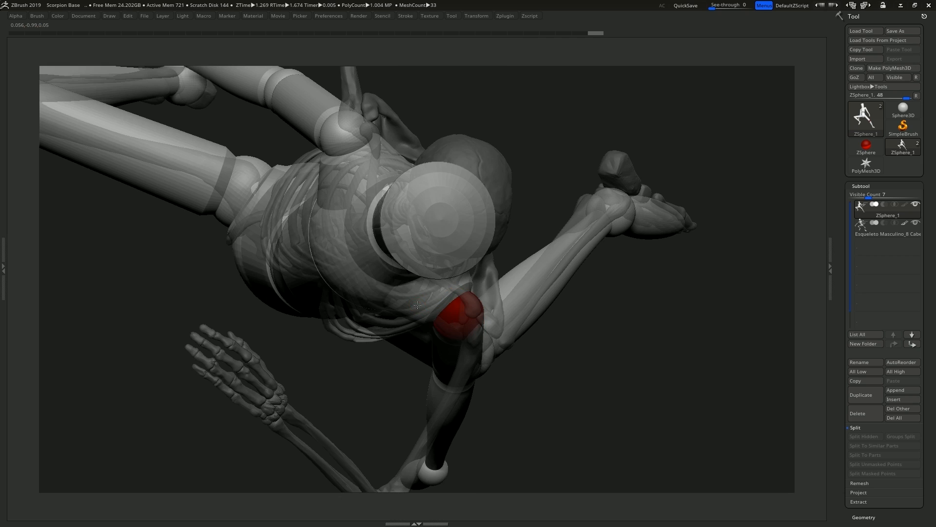
Fit the shoulder, elbow and wrist of the mannequin's bent left arm onto the skeleton's arm
left_click_drag(417, 305, 434, 288)
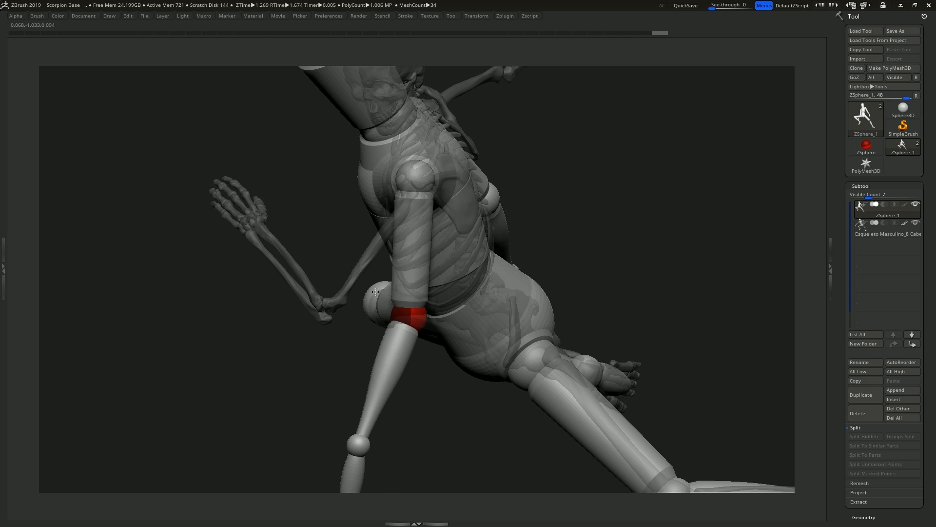
left_click_drag(352, 302, 320, 297)
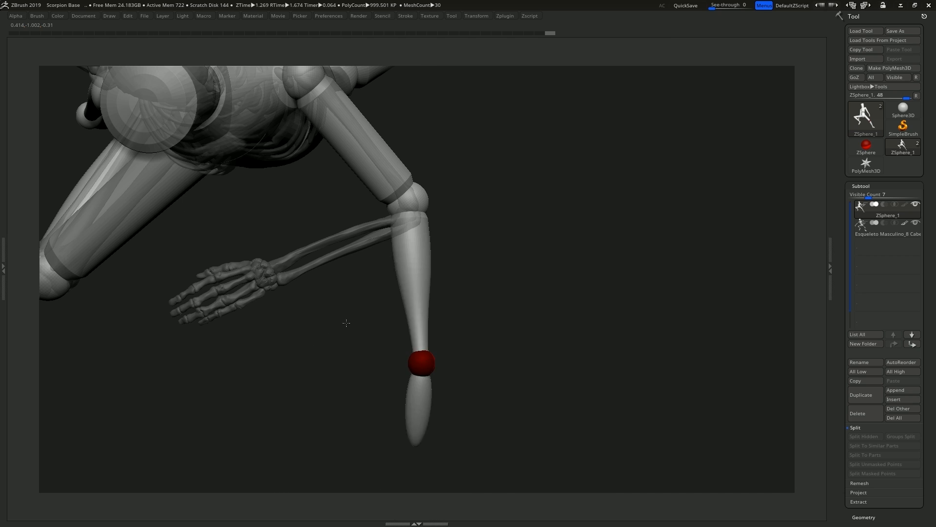
left_click_drag(420, 362, 293, 318)
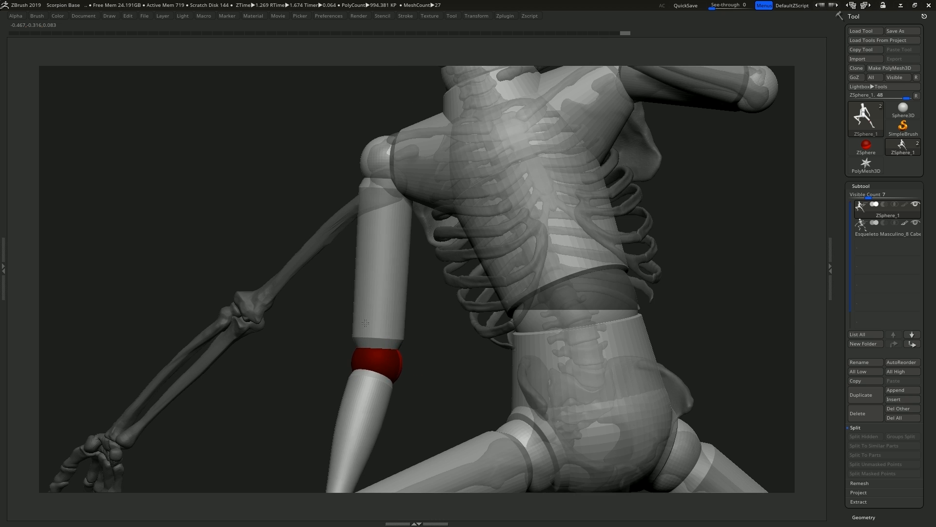
Fit the elbow and wrist of the mannequin's outstretched right arm to the skeleton, and align its head with the skull
left_click_drag(375, 372, 276, 329)
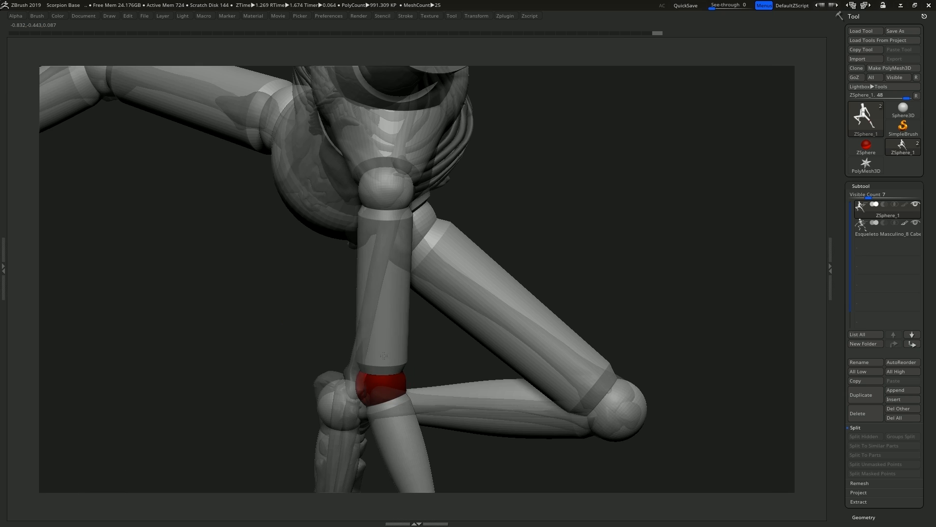
left_click_drag(384, 355, 377, 359)
left_click_drag(378, 359, 343, 336)
left_click_drag(344, 337, 327, 337)
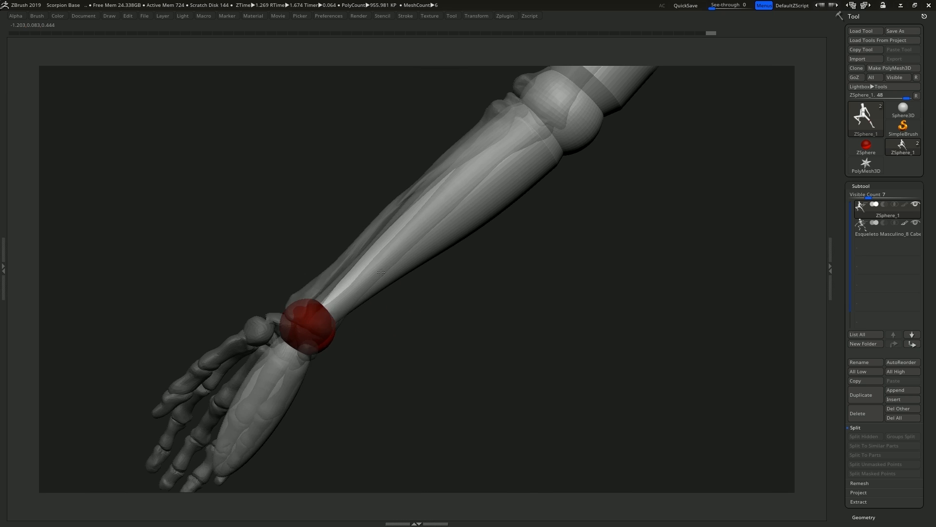
left_click_drag(380, 272, 370, 280)
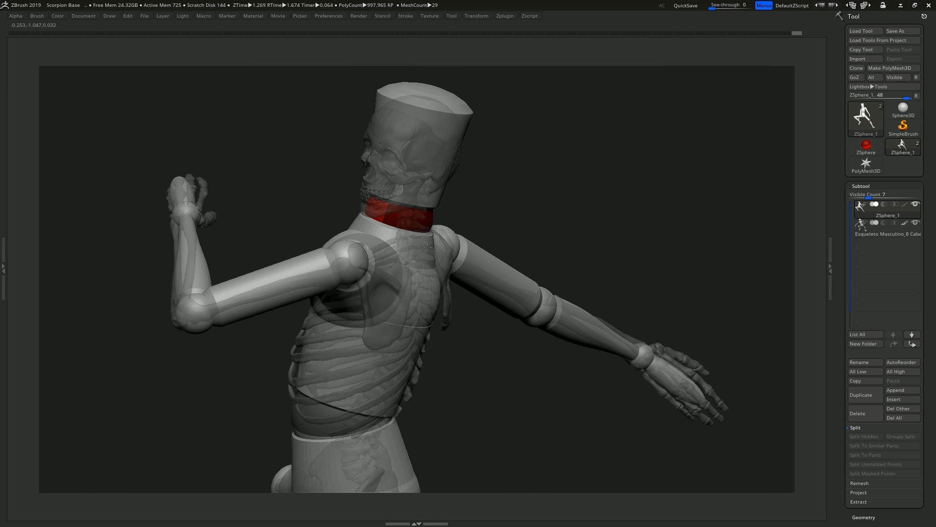
left_click_drag(420, 117, 429, 132)
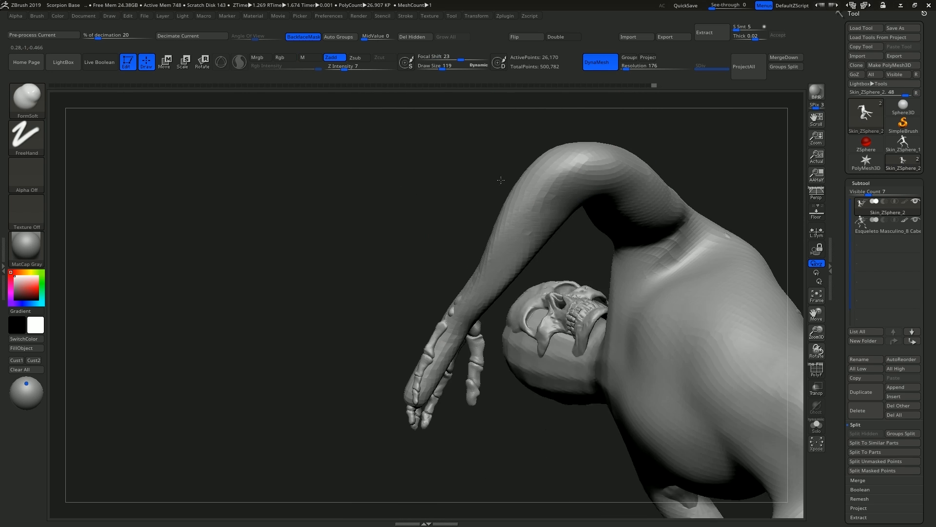
Examine the Nivel 1, Nivel 2 and Heroica male head plane models from the front, back, side and below
left_click_drag(501, 180, 548, 222)
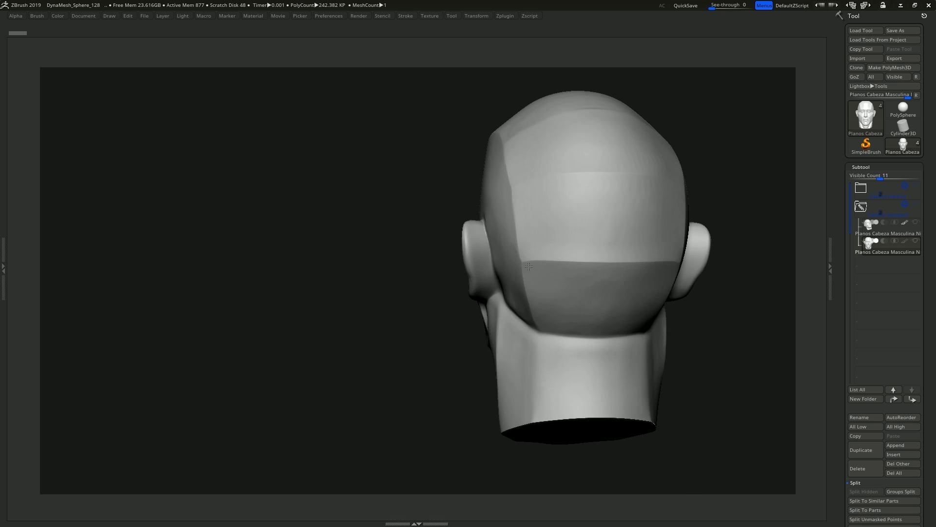
mouse_move(542, 265)
left_mouse_down()
mouse_move(611, 255)
mouse_move(480, 314)
mouse_move(491, 278)
left_mouse_up()
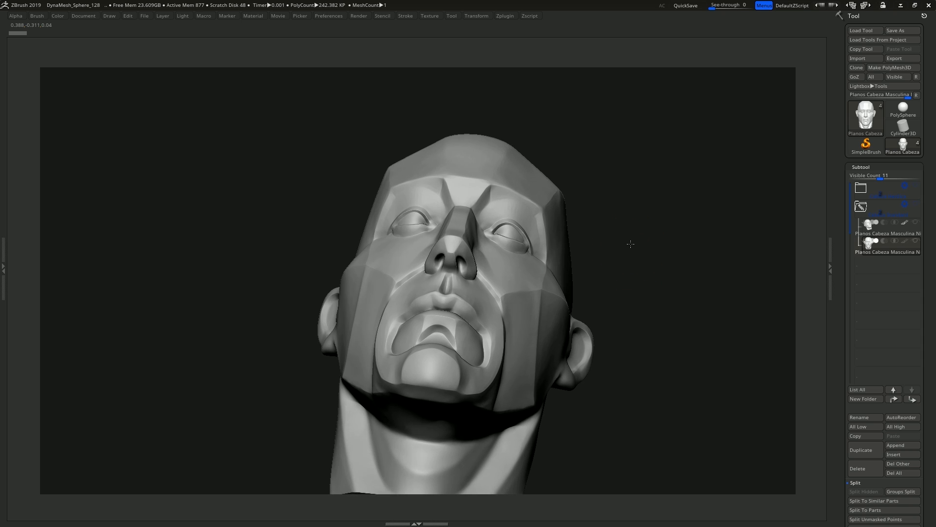
mouse_move(630, 244)
left_mouse_down()
mouse_move(693, 249)
mouse_move(634, 290)
left_mouse_up()
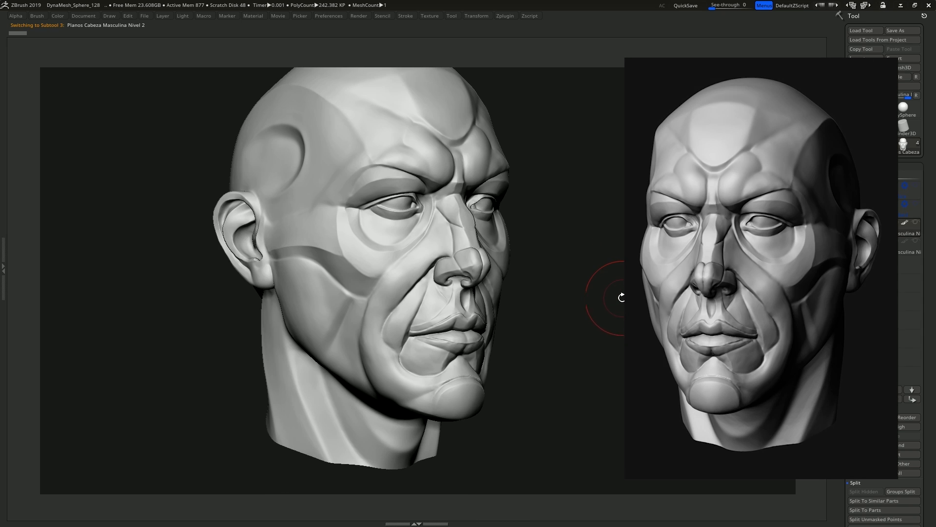
left_click_drag(620, 299, 570, 349)
mouse_move(533, 324)
left_mouse_down()
mouse_move(620, 351)
mouse_move(428, 314)
mouse_move(428, 335)
mouse_move(437, 285)
mouse_move(512, 272)
mouse_move(482, 276)
mouse_move(499, 261)
left_mouse_up()
right_click_drag(535, 280, 499, 297, "alt")
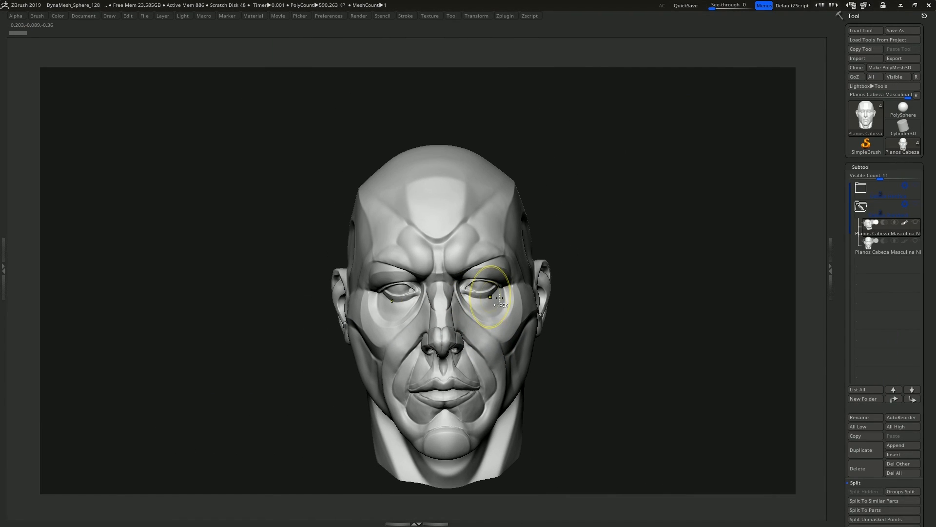
right_click_drag(584, 363, 608, 275)
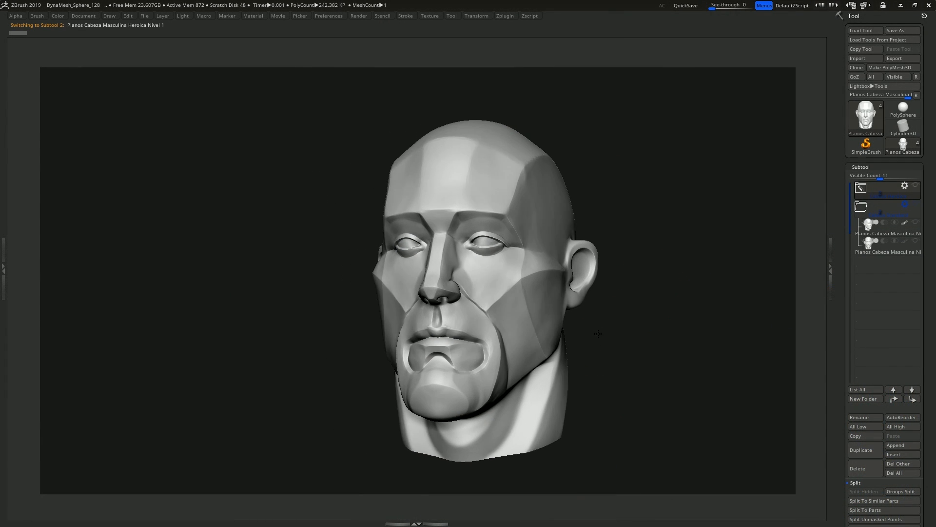
mouse_move(597, 334)
left_mouse_down()
mouse_move(690, 366)
mouse_move(546, 351)
mouse_move(573, 343)
mouse_move(607, 349)
mouse_move(595, 309)
mouse_move(571, 328)
mouse_move(631, 332)
mouse_move(575, 320)
mouse_move(587, 317)
mouse_move(551, 287)
mouse_move(561, 283)
left_mouse_up()
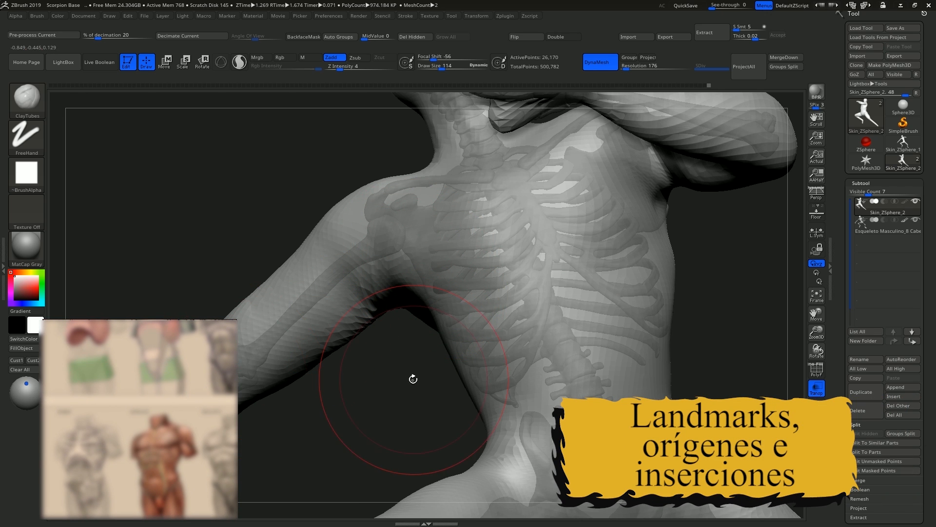
Sculpt the right rib margin and side of the abdomen over the transparent skeleton with ClayTubes at Draw Size 69 and Z Intensity 7
left_click_drag(413, 379, 467, 261)
key("s")
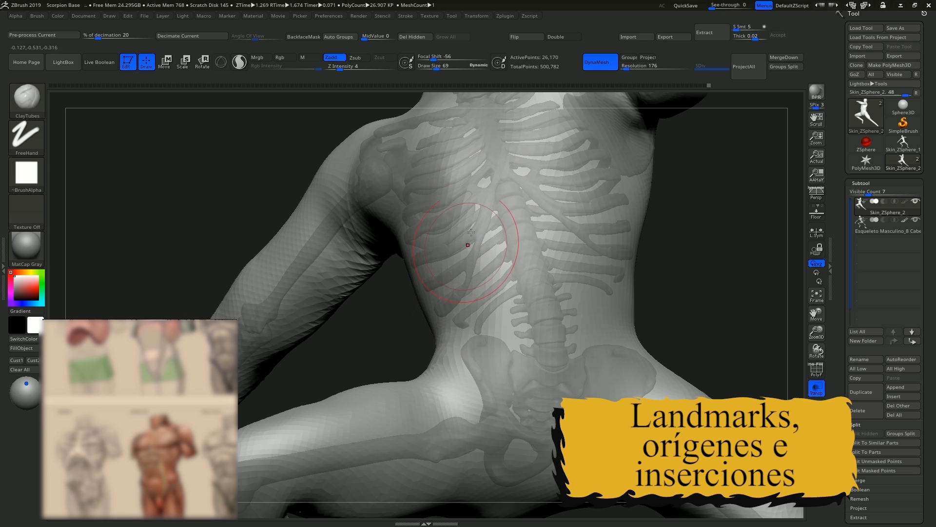
key("u")
left_click_drag(448, 303, 463, 274)
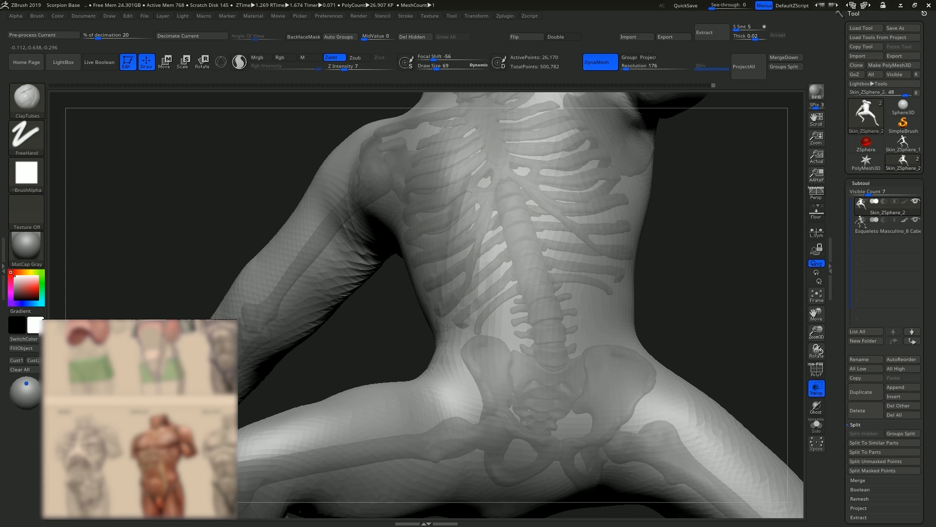
left_click_drag(448, 328, 447, 302)
mouse_move(453, 285)
right_mouse_down()
mouse_move(458, 259)
mouse_move(493, 244)
mouse_move(487, 251)
mouse_move(508, 249)
mouse_move(486, 193)
right_mouse_up()
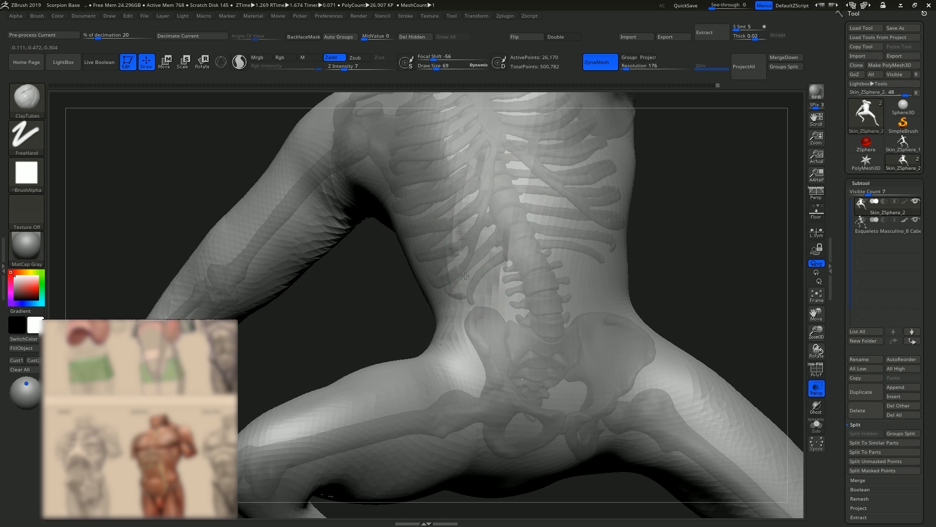
right_click_drag(493, 286, 455, 280)
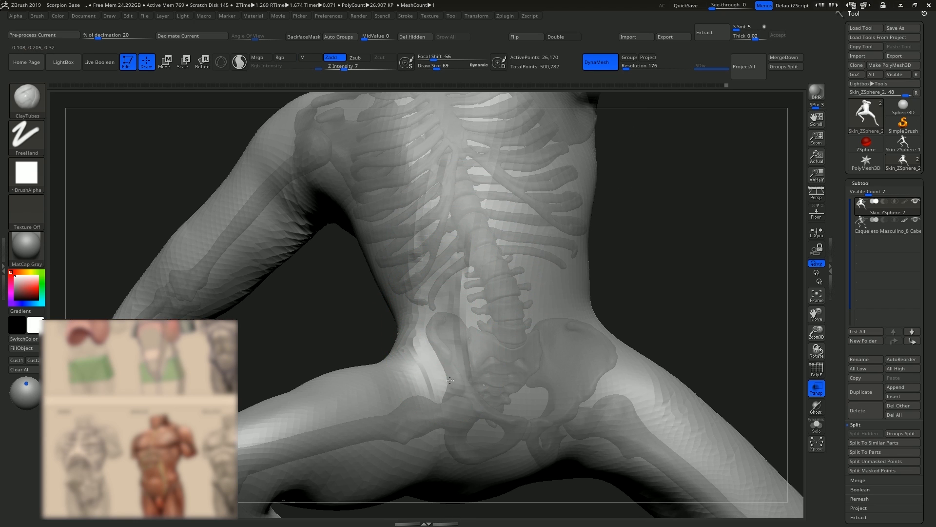
Turn off transparency and sculpt the costal arch and the left border of the abdomen down toward the pelvis
left_click(820, 396)
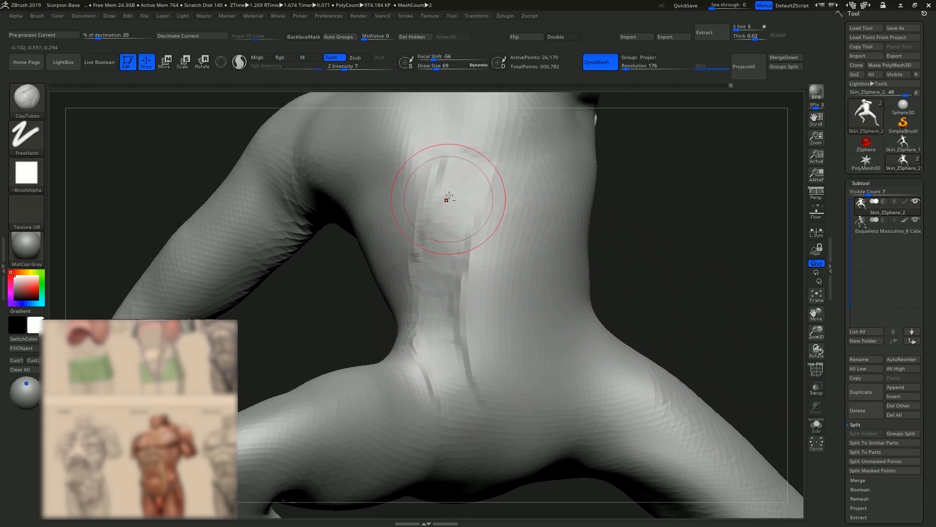
right_click_drag(448, 365, 463, 226)
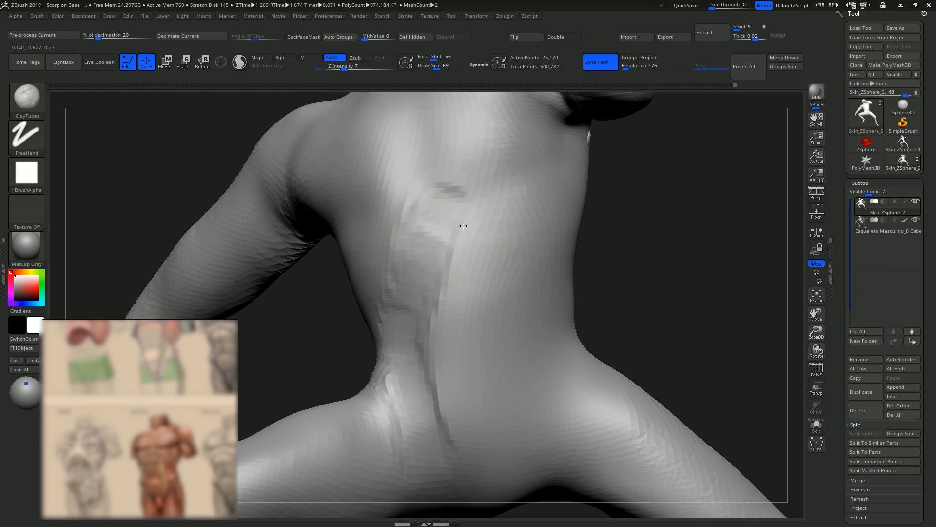
left_click_drag(528, 350, 531, 399)
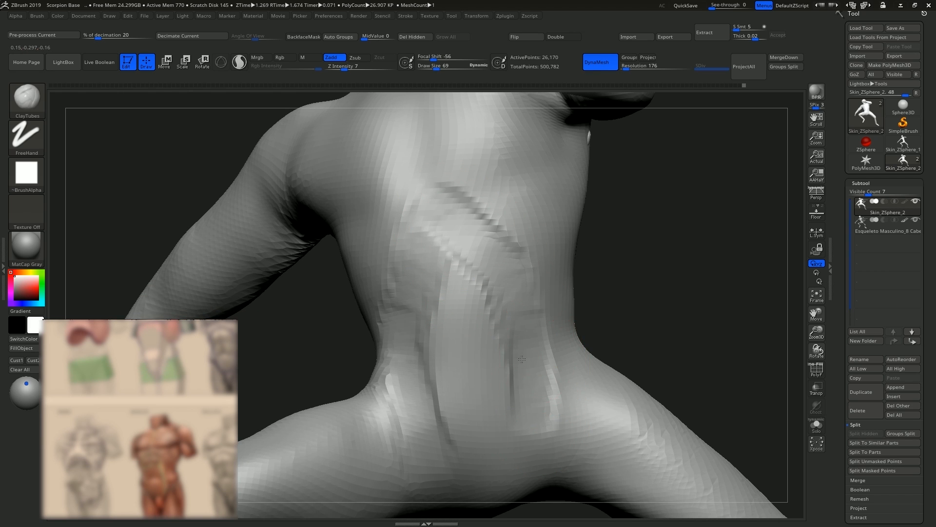
right_click_drag(522, 359, 502, 331)
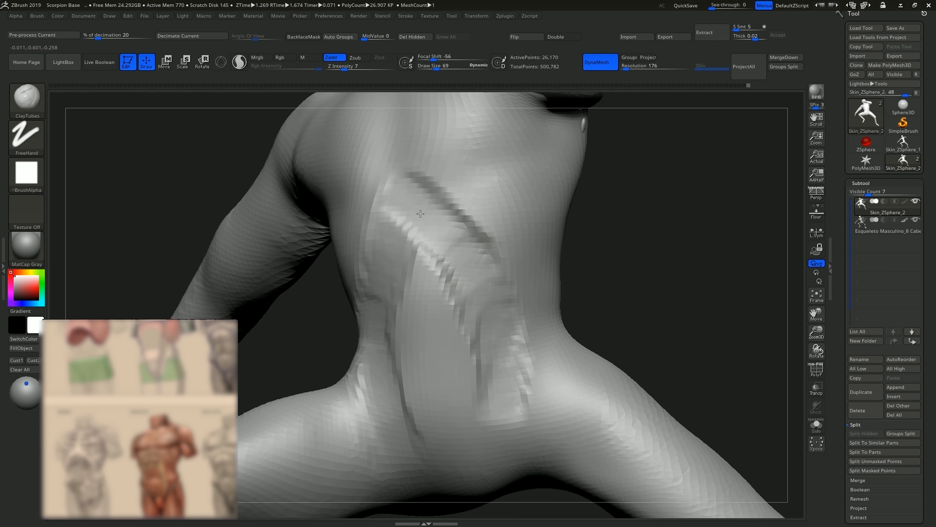
Fill in the central abdomen between the costal arch and the pelvis with vertical ClayTubes strokes
left_click_drag(416, 206, 412, 297)
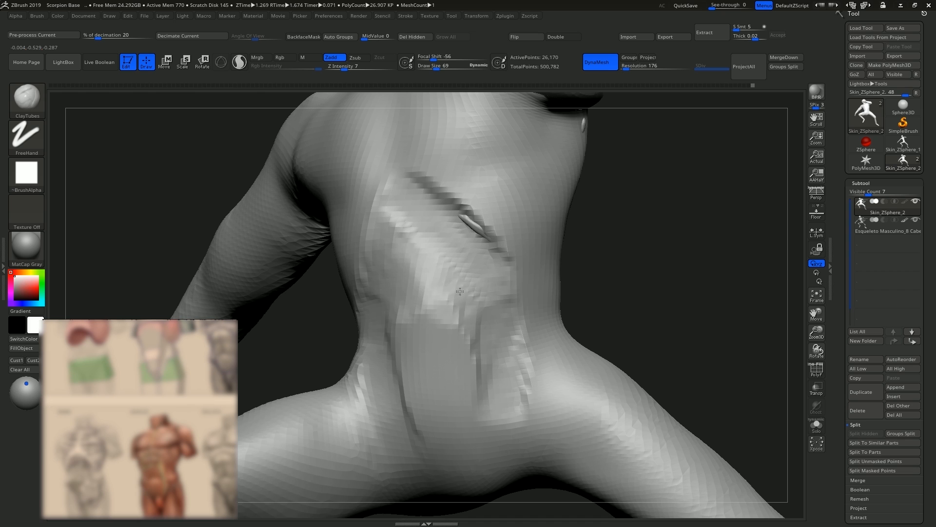
left_click_drag(476, 332, 488, 420)
left_click_drag(405, 332, 411, 396)
Enlarge the ClayTubes brush to Draw Size 90 and build up the abdominal wall between its side borders
mouse_move(412, 396)
right_mouse_down()
mouse_move(468, 341)
mouse_move(507, 262)
right_mouse_up()
key("s")
left_click_drag(507, 262, 512, 261)
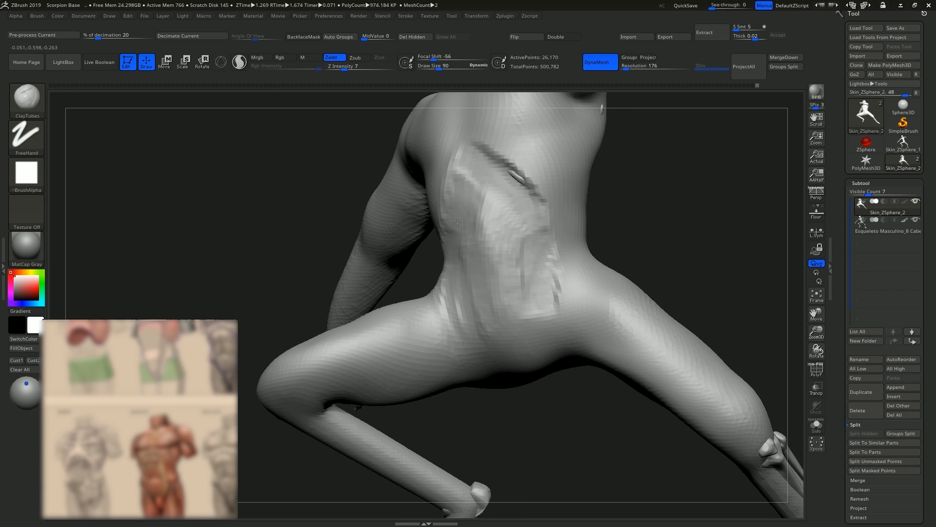
right_click_drag(502, 273, 479, 278)
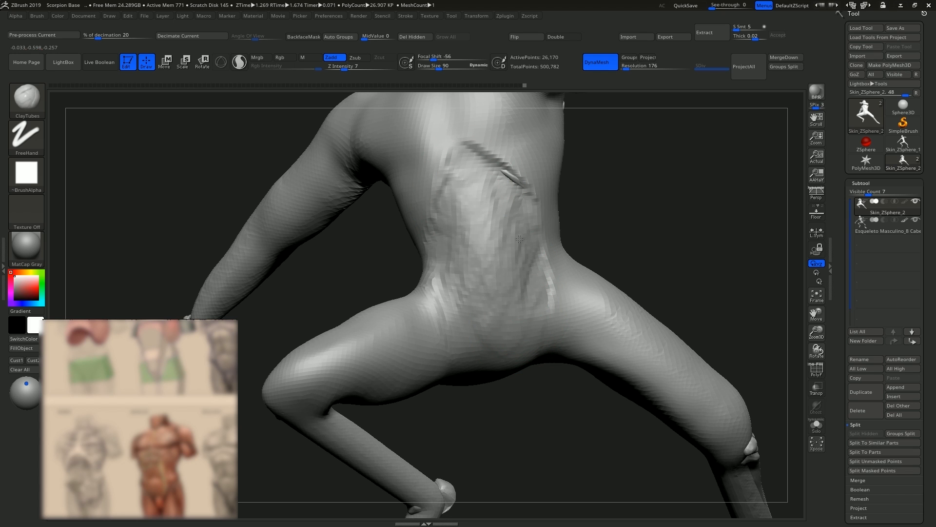
Reduce the ClayTubes brush to Draw Size 54 and define the lower rib cage edge on the figure's right side
right_click_drag(528, 281, 449, 255)
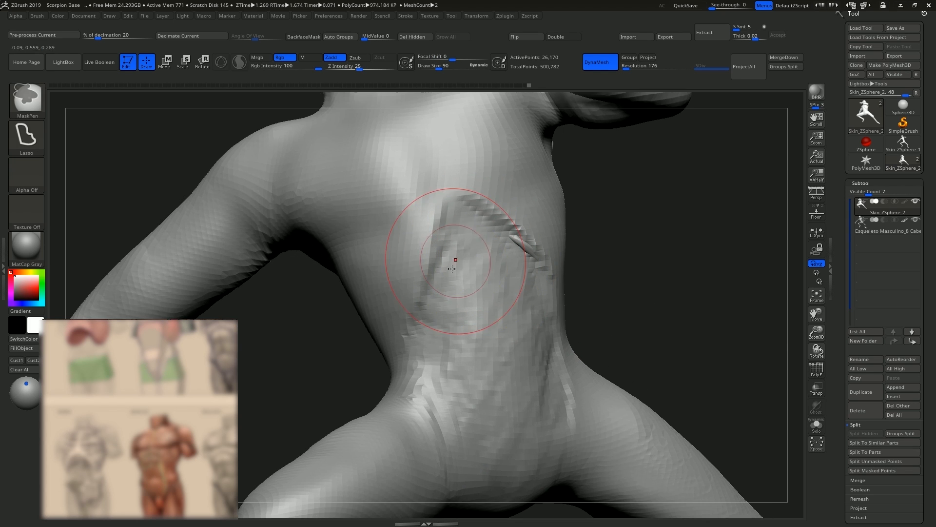
key("s")
left_click_drag(455, 271, 442, 271)
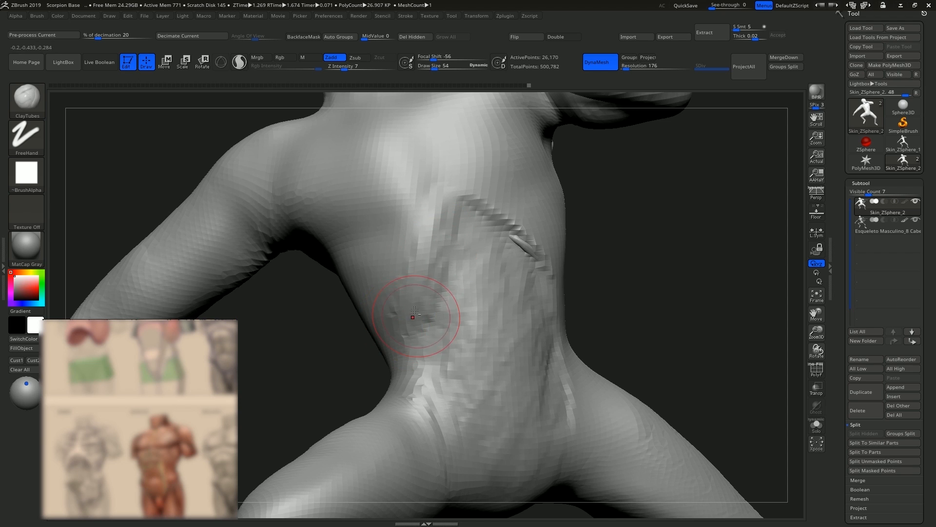
right_click_drag(414, 311, 448, 251)
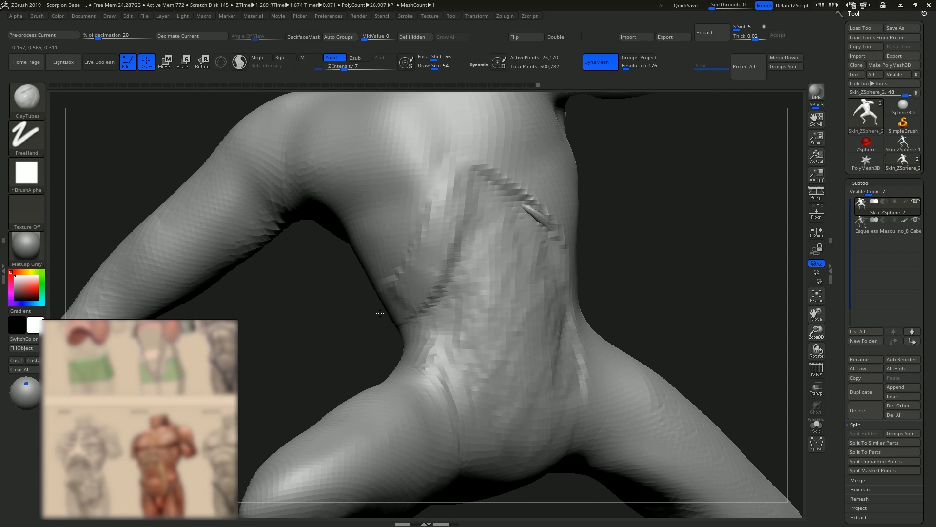
mouse_move(487, 208)
right_mouse_down()
mouse_move(507, 278)
mouse_move(420, 265)
right_mouse_up()
Check the left ribs through transparency and build up the left side of the rib cage with ClayTubes at Draw Size 58
right_click_drag(498, 297, 800, 382)
left_click(816, 389)
right_click_drag(524, 286, 485, 268)
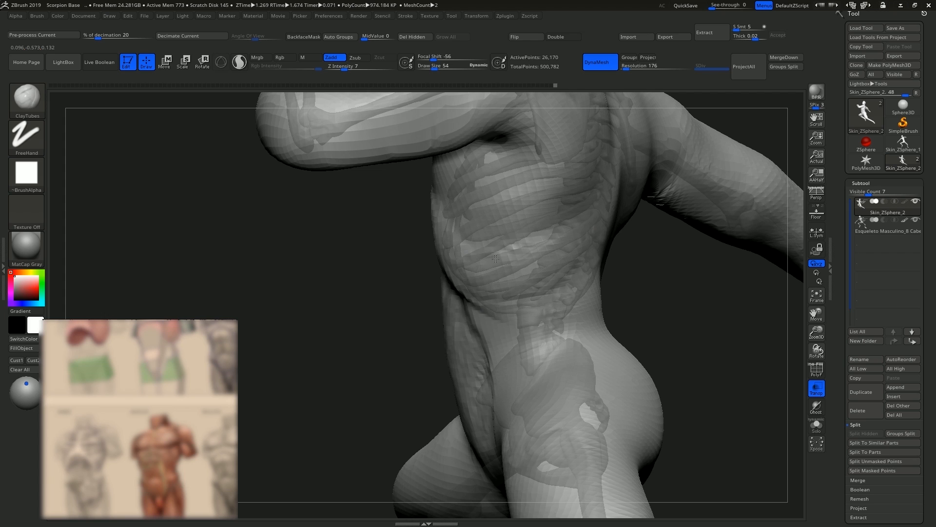
left_click(818, 394)
right_click_drag(515, 274, 547, 273)
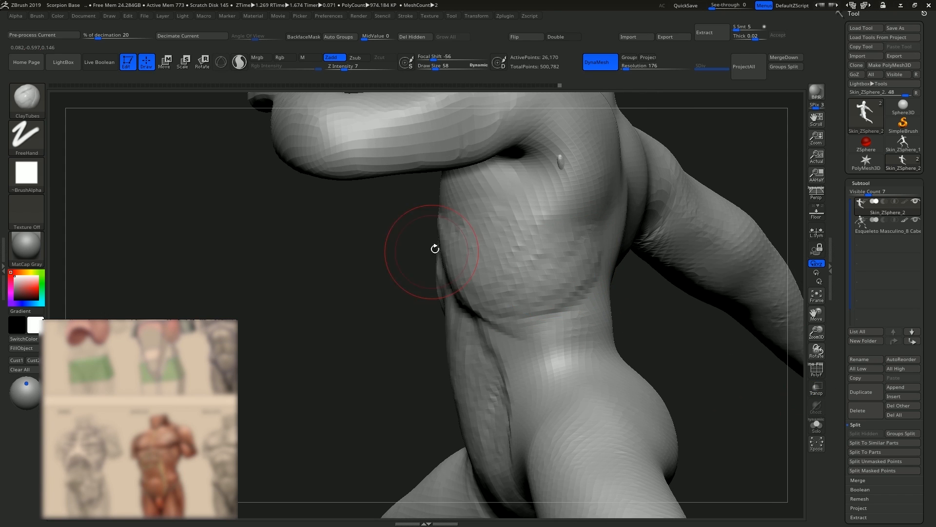
right_click_drag(434, 249, 446, 239)
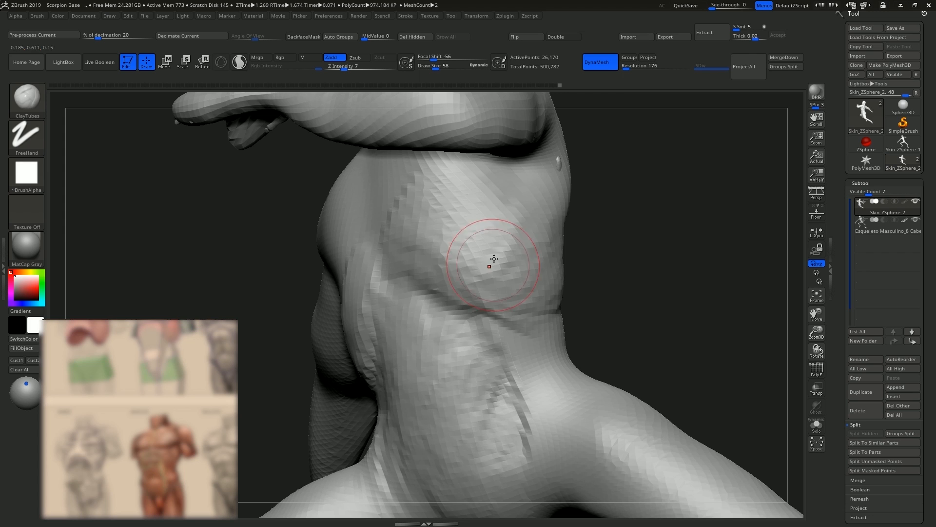
right_click_drag(494, 258, 491, 241)
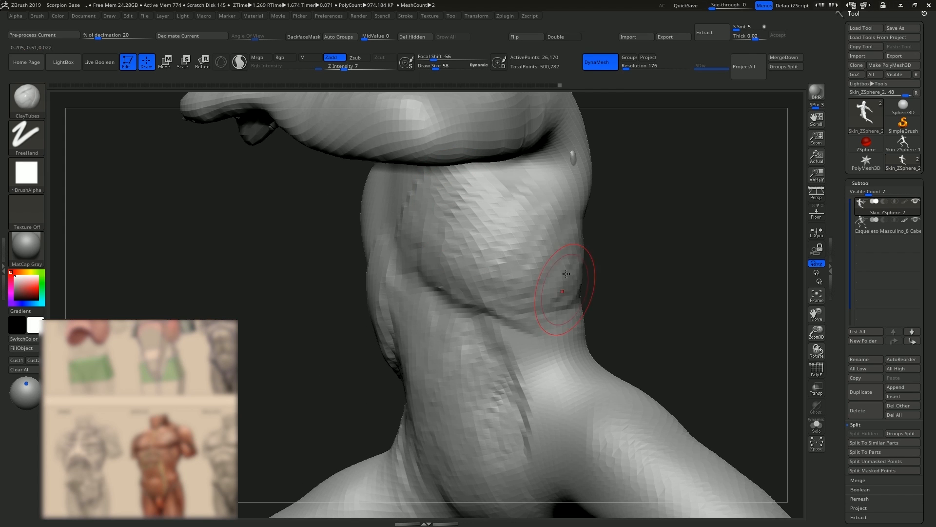
mouse_move(565, 274)
right_mouse_down()
mouse_move(571, 264)
mouse_move(526, 261)
mouse_move(535, 263)
mouse_move(492, 220)
mouse_move(528, 235)
mouse_move(507, 229)
mouse_move(517, 209)
right_mouse_up()
Raise Z Intensity to 13 and add ClayTubes volume over the right side of the rib cage
left_click_drag(517, 209, 515, 239)
mouse_move(515, 238)
right_mouse_down()
mouse_move(499, 243)
mouse_move(501, 179)
right_mouse_up()
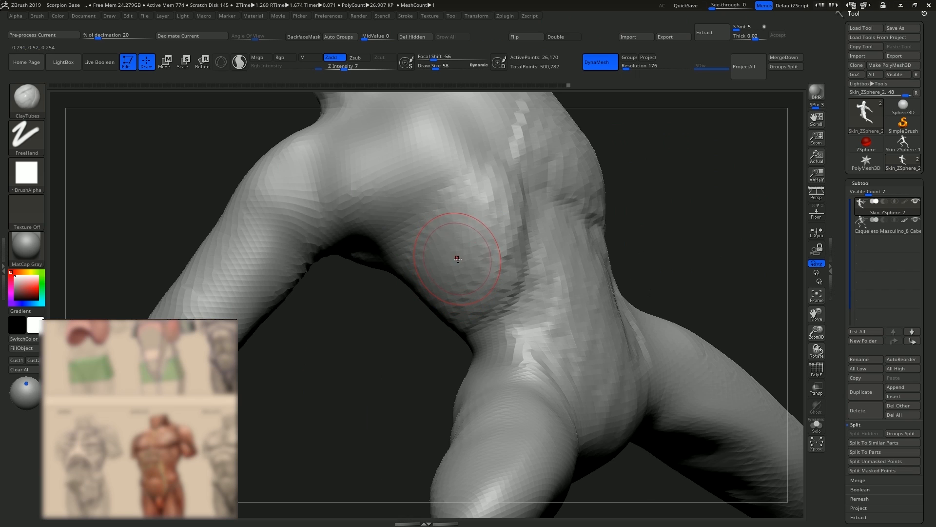
left_click_drag(465, 262, 467, 261)
mouse_move(465, 249)
left_mouse_down()
mouse_move(449, 212)
mouse_move(447, 243)
left_mouse_up()
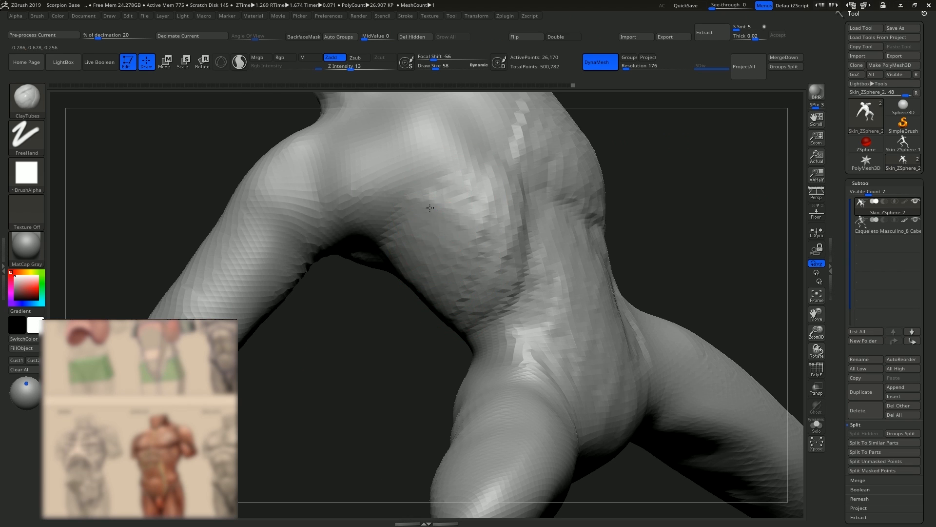
Sculpt the right rib cage's lower edge around the side and back over the transparent skeleton, ending with transparency off
mouse_move(461, 313)
right_mouse_down()
mouse_move(465, 323)
mouse_move(485, 226)
mouse_move(463, 276)
mouse_move(495, 268)
mouse_move(781, 336)
right_mouse_up()
left_click(817, 387)
right_click_drag(736, 372, 487, 294)
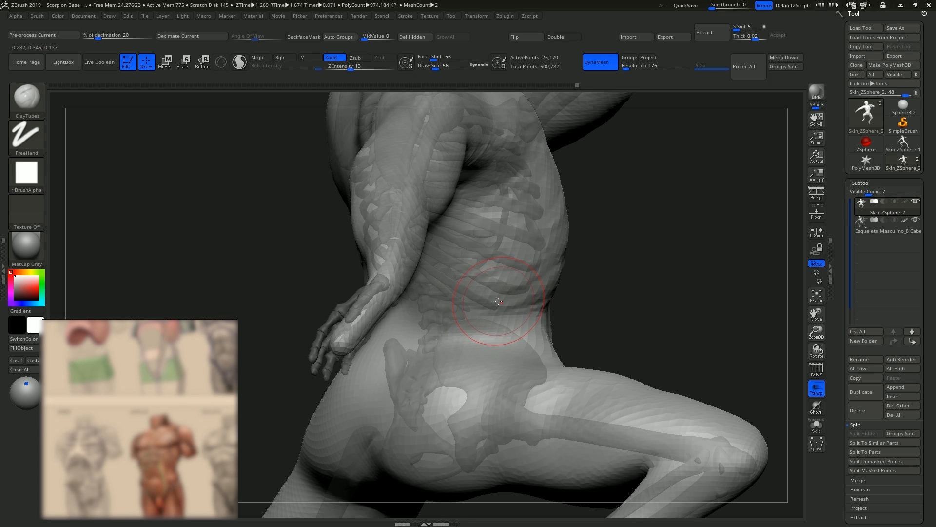
mouse_move(493, 271)
right_mouse_down()
mouse_move(424, 274)
mouse_move(431, 222)
mouse_move(438, 280)
mouse_move(418, 256)
right_mouse_up()
right_click_drag(480, 229, 409, 267)
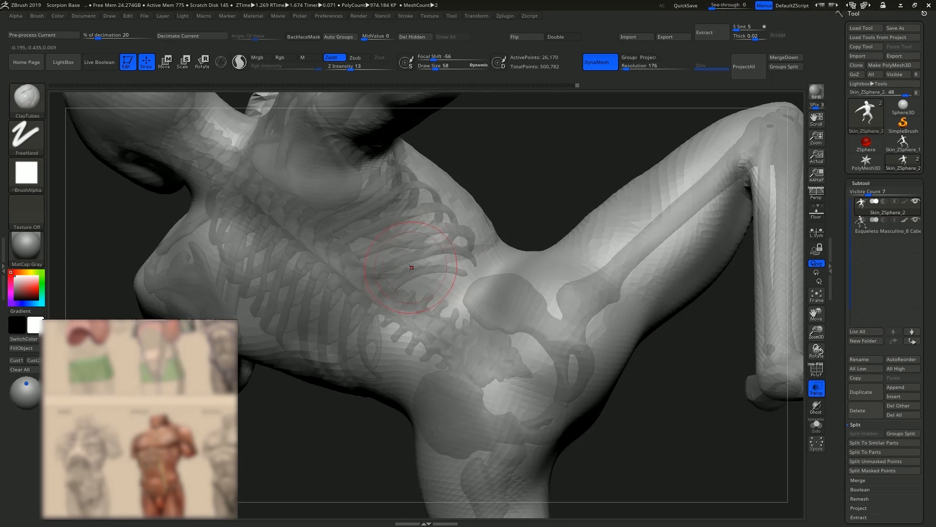
right_click_drag(481, 237, 409, 221)
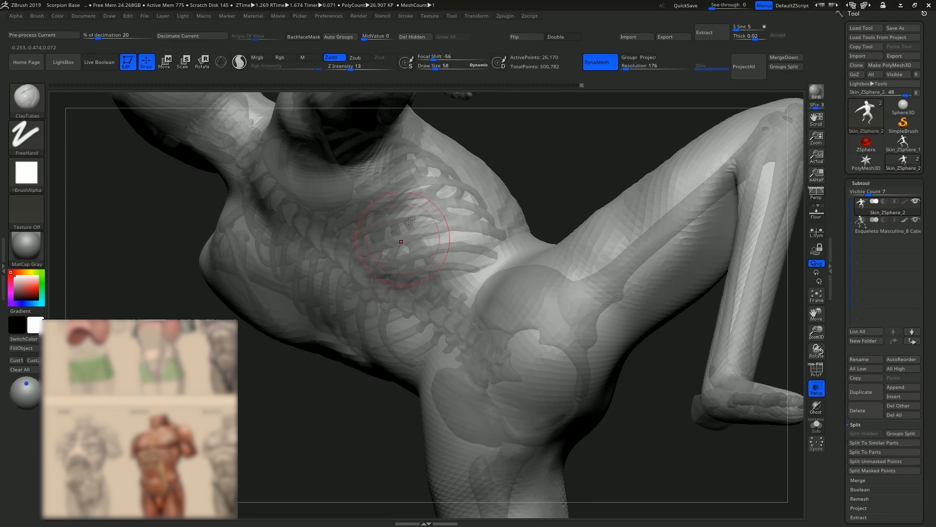
left_click(815, 388)
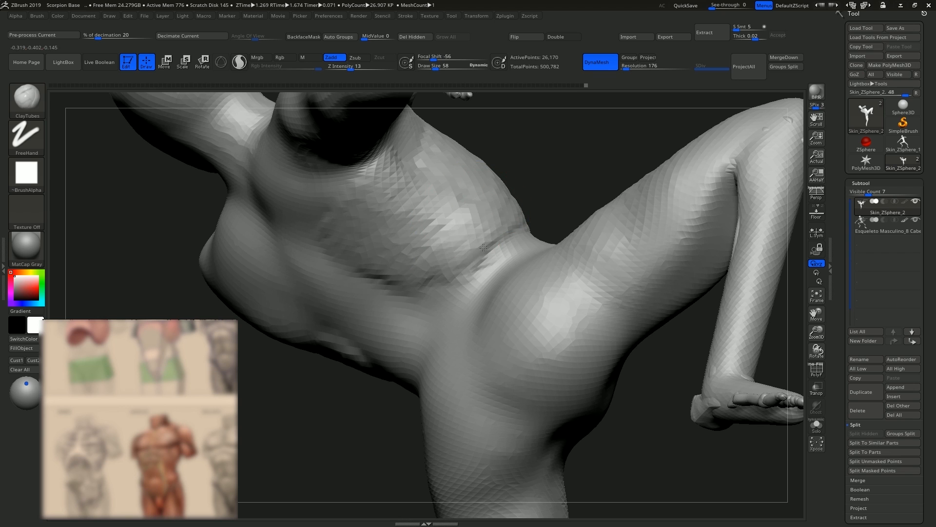
Build up the right flank between the armpit and the waist with long ClayTubes strokes
mouse_move(483, 254)
right_mouse_down()
mouse_move(415, 215)
mouse_move(458, 229)
right_mouse_up()
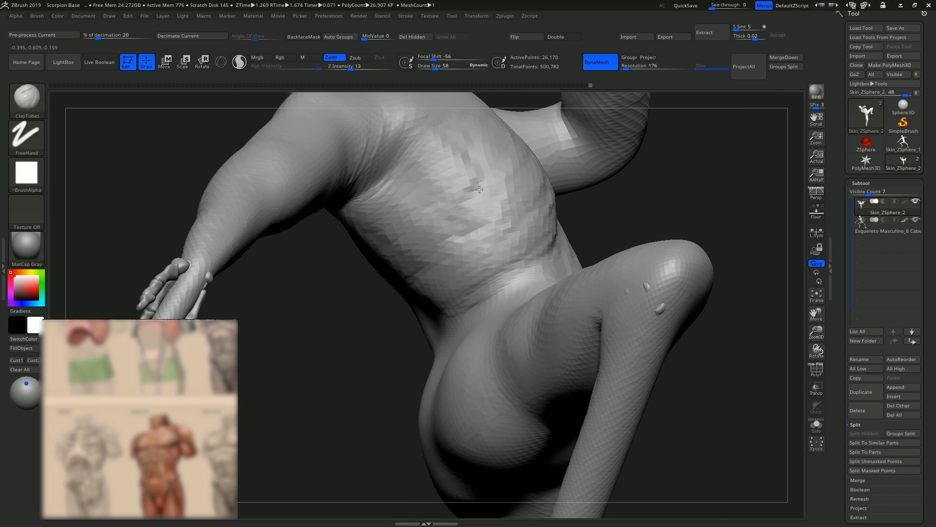
mouse_move(430, 146)
left_mouse_down()
mouse_move(507, 234)
mouse_move(474, 266)
left_mouse_up()
key("f")
mouse_move(495, 215)
right_mouse_down()
mouse_move(627, 215)
mouse_move(514, 321)
mouse_move(539, 235)
right_mouse_up()
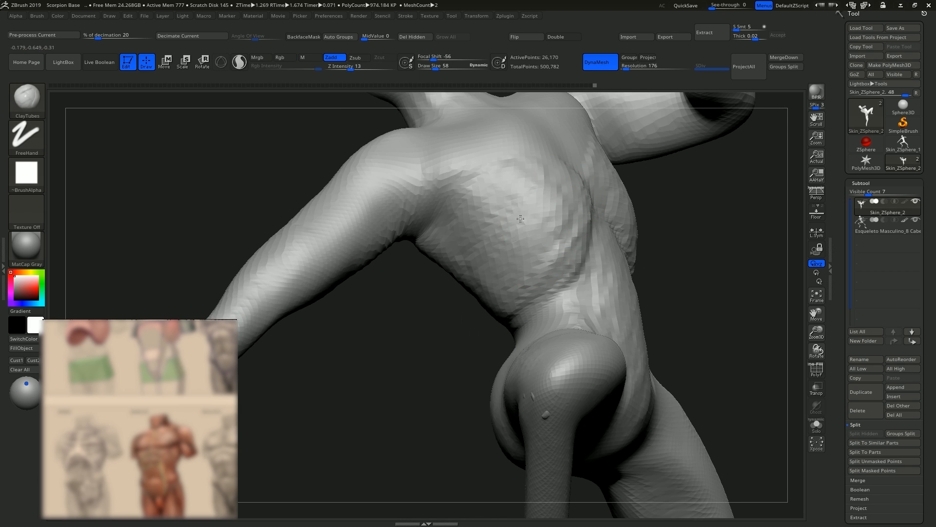
left_click_drag(504, 282, 595, 233)
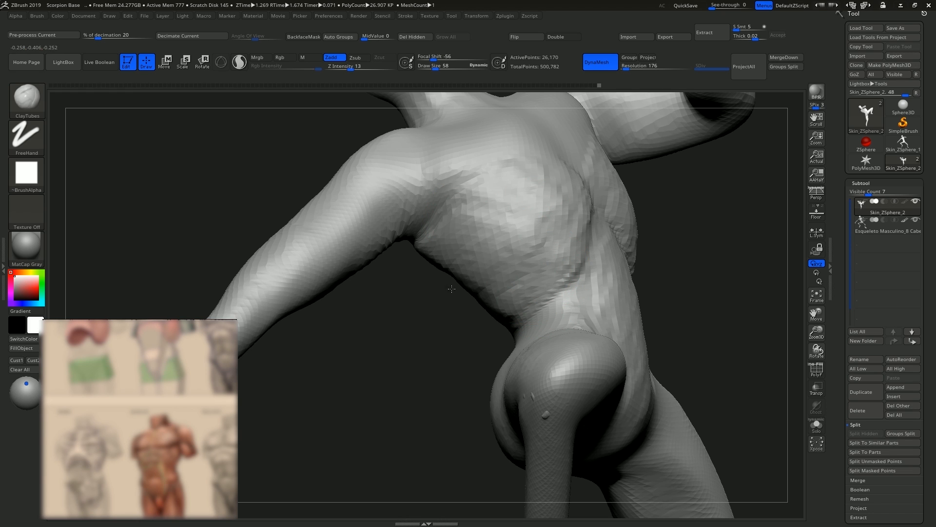
Turn on transparency and sculpt the iliac crests and the sacral area around the pelvis with ClayTubes
right_click_drag(549, 190, 535, 257)
key("f")
left_click(817, 389)
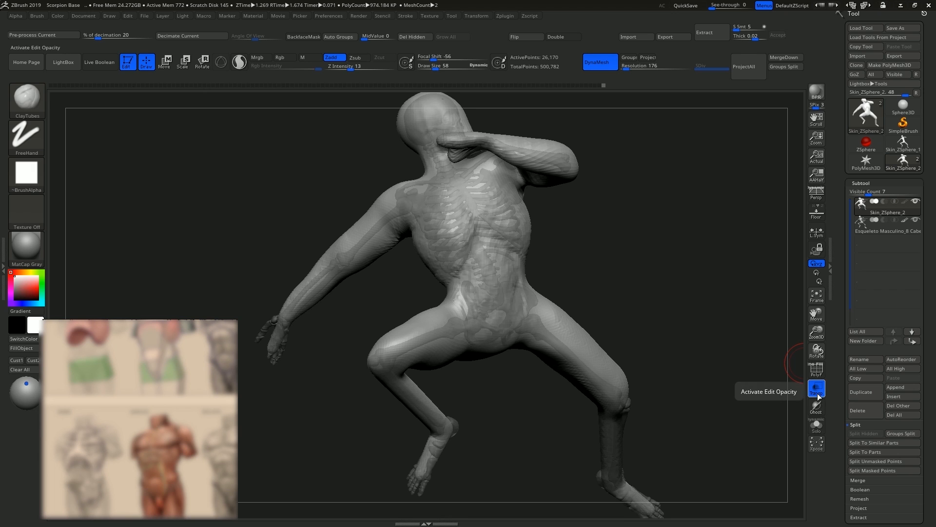
right_click_drag(581, 309, 565, 280, "alt")
right_click_drag(524, 250, 504, 245)
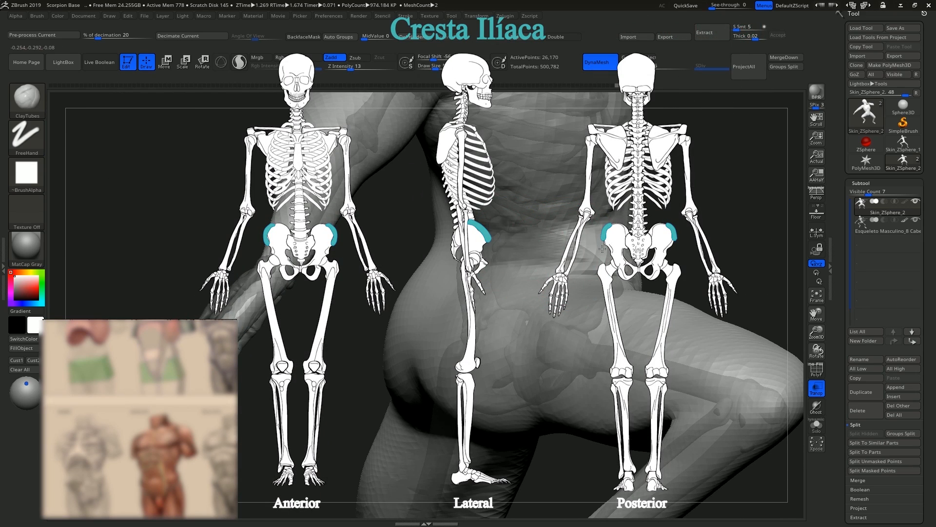
right_click_drag(504, 246, 523, 305)
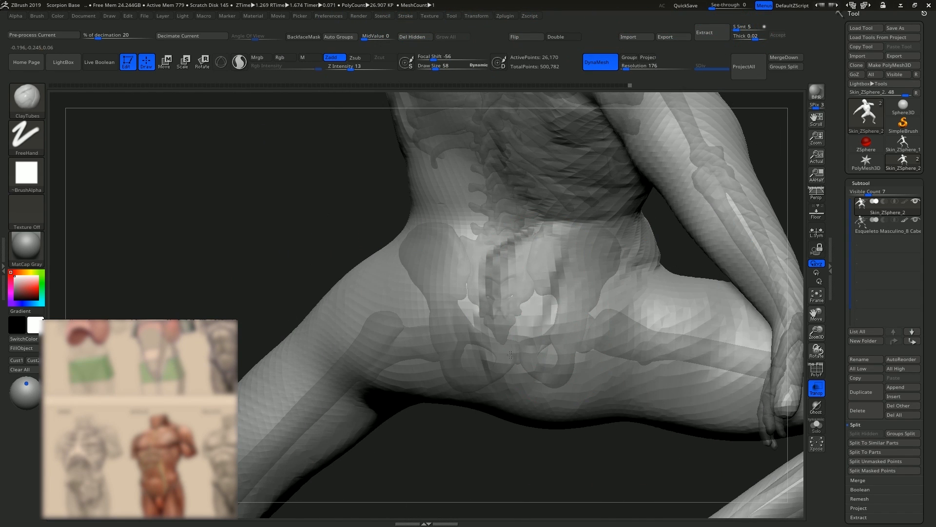
right_click_drag(590, 300, 513, 269)
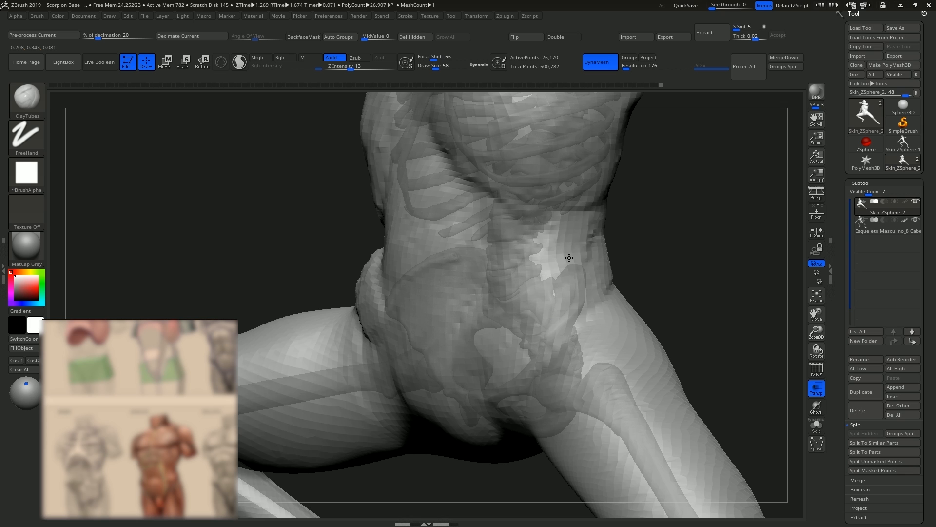
right_click_drag(691, 244, 627, 235)
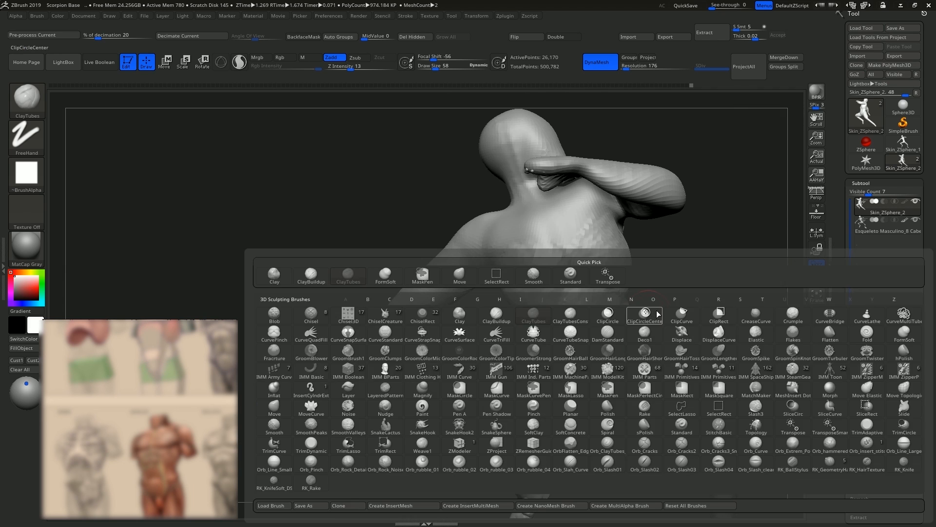
Switch to the Move brush at Draw Size 163 and adjust the torso's contour against the transparent skeleton
key("m")
key("v")
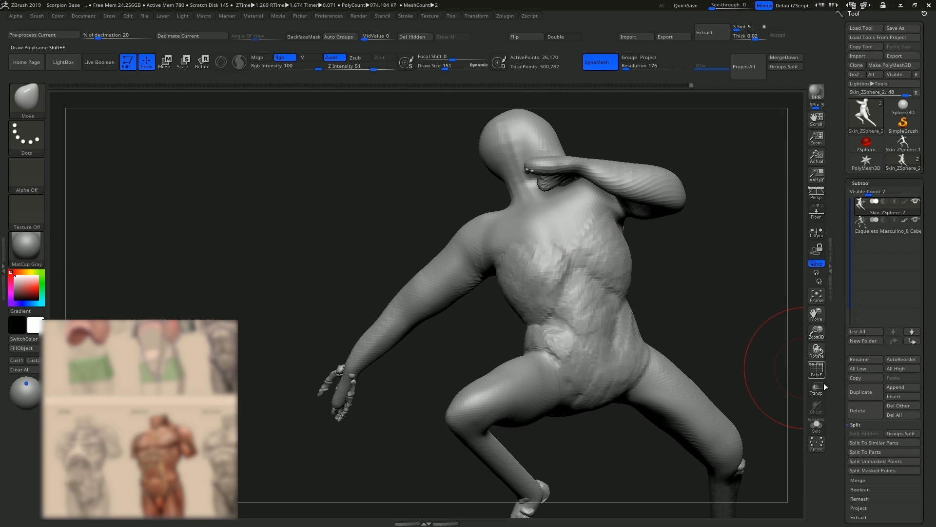
left_click(816, 389)
right_click_drag(639, 312, 636, 282, "ctrl")
left_click_drag(649, 272, 650, 272)
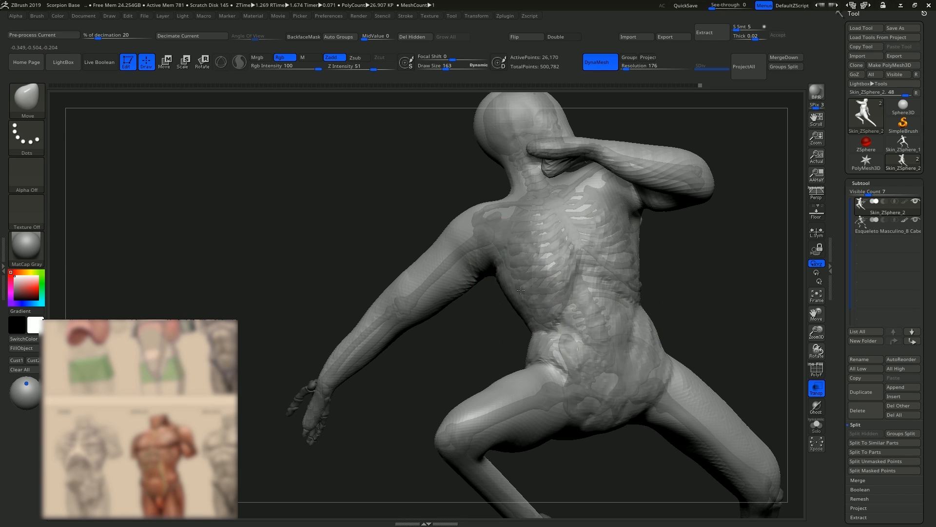
mouse_move(570, 273)
right_mouse_down()
mouse_move(529, 268)
mouse_move(631, 280)
mouse_move(627, 229)
mouse_move(648, 272)
mouse_move(592, 272)
mouse_move(559, 253)
mouse_move(452, 274)
mouse_move(455, 249)
right_mouse_up()
Return to ClayTubes and sculpt the right ribs and chest around the armpit over the transparent skeleton, following the external oblique reference
key("b")
key("c")
key("t")
mouse_move(502, 384)
right_mouse_down()
mouse_move(439, 317)
mouse_move(451, 295)
mouse_move(492, 290)
mouse_move(504, 278)
right_mouse_up()
key("ctrl")
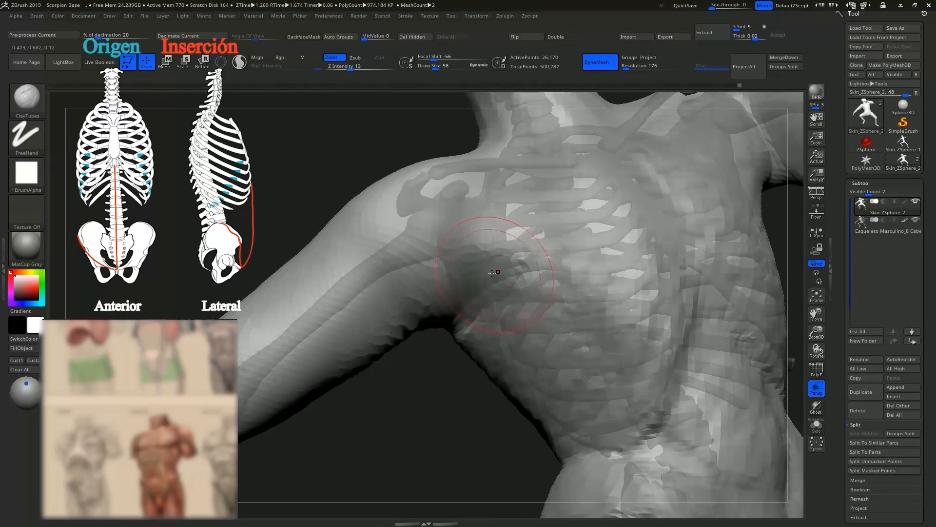
mouse_move(449, 218)
right_mouse_down()
mouse_move(471, 271)
mouse_move(409, 276)
right_mouse_up()
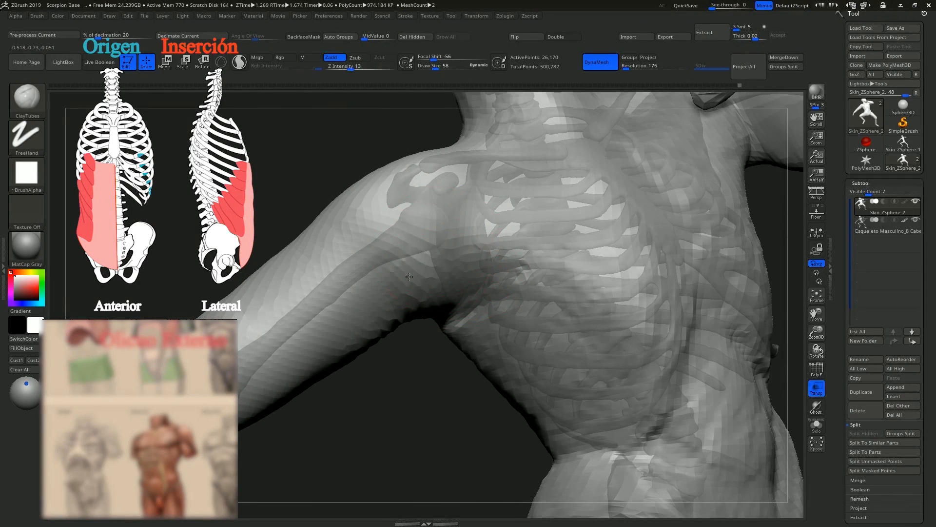
right_click_drag(568, 260, 622, 240)
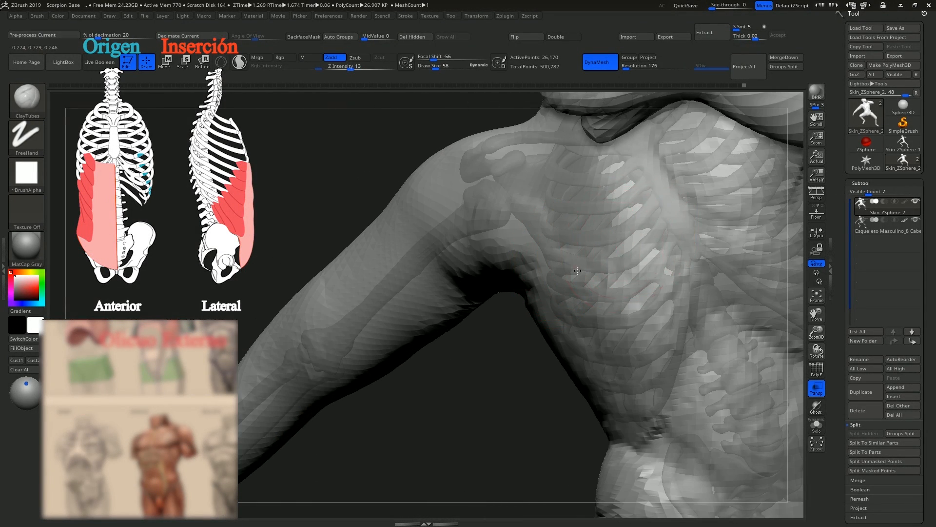
right_click_drag(577, 271, 603, 246)
key("ctrl")
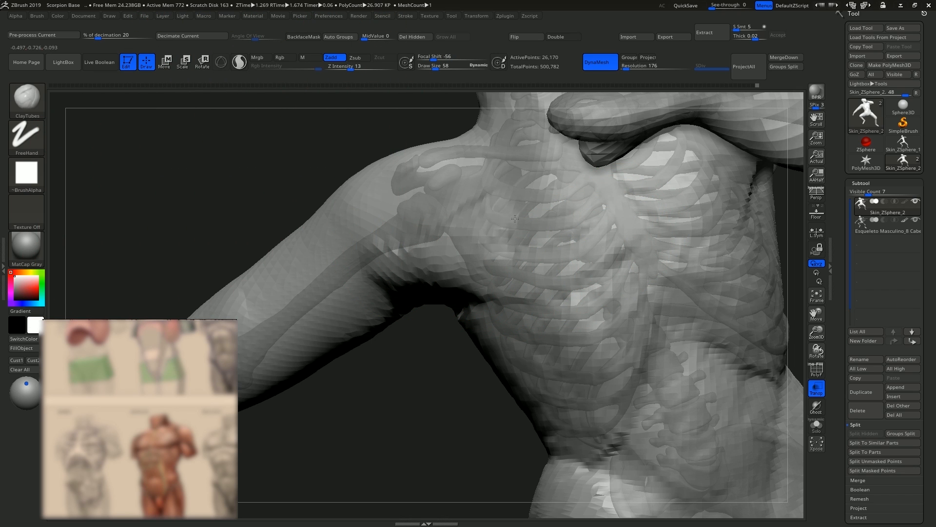
Turn off transparency and refine the right side of the chest with ClayTubes at Draw Size 58
left_click(814, 389)
mouse_move(517, 263)
right_mouse_down()
mouse_move(542, 274)
mouse_move(617, 268)
right_mouse_up()
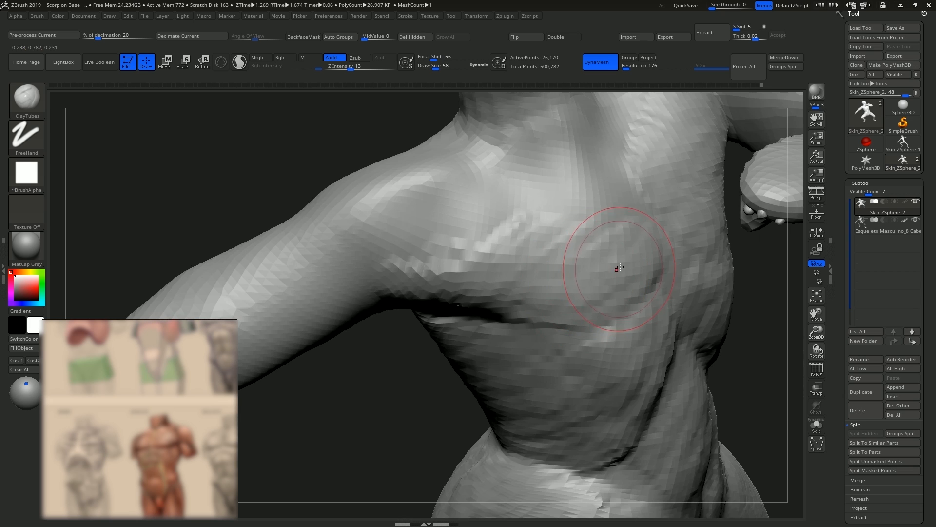
mouse_move(617, 268)
left_mouse_down()
mouse_move(446, 244)
mouse_move(415, 228)
left_mouse_up()
right_click_drag(698, 350, 391, 205, "ctrl")
mouse_move(390, 204)
right_mouse_down("shift")
mouse_move(537, 253)
mouse_move(504, 266)
mouse_move(439, 241)
right_mouse_up("shift")
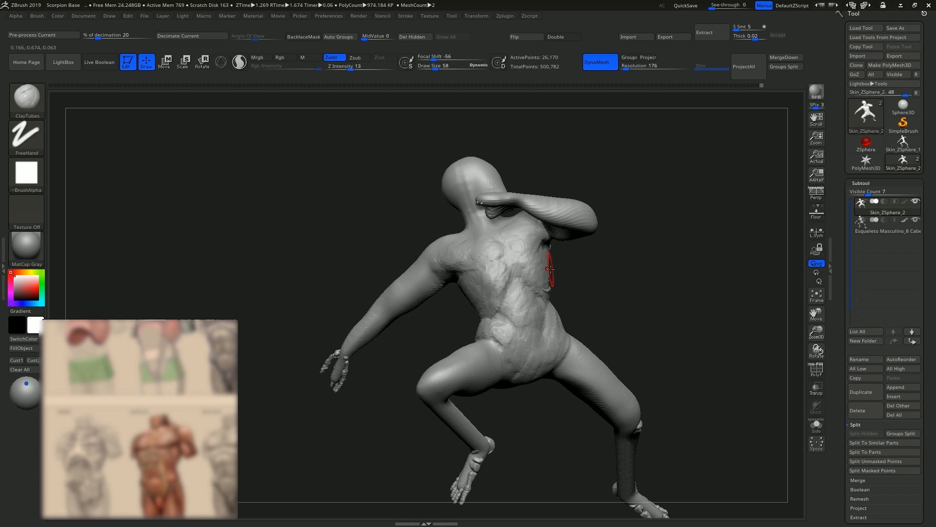
Locate the clavicles through transparency and sculpt the skin along them with the Standard brush at Draw Size 26
right_click_drag(620, 289, 685, 315)
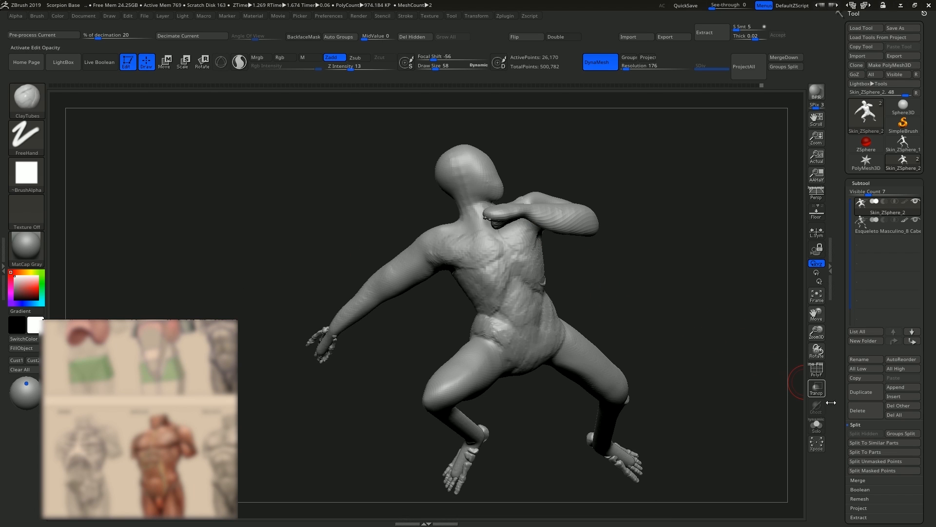
left_click(819, 429)
left_click(819, 429)
left_click(816, 388)
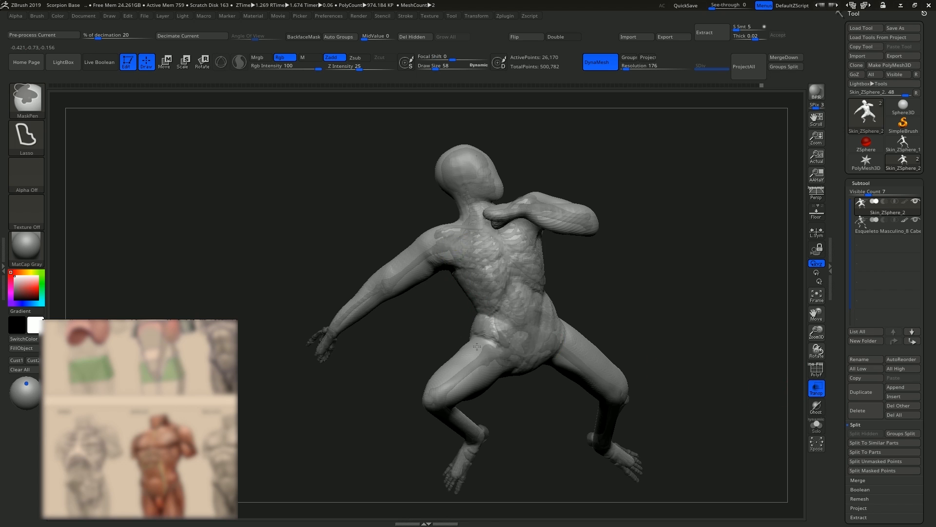
mouse_move(487, 302)
right_mouse_down("ctrl")
mouse_move(460, 276)
mouse_move(488, 309)
mouse_move(493, 215)
mouse_move(533, 309)
mouse_move(564, 228)
mouse_move(575, 269)
right_mouse_up("ctrl")
mouse_move(613, 223)
left_mouse_down("alt")
mouse_move(577, 220)
mouse_move(594, 233)
left_mouse_up("alt")
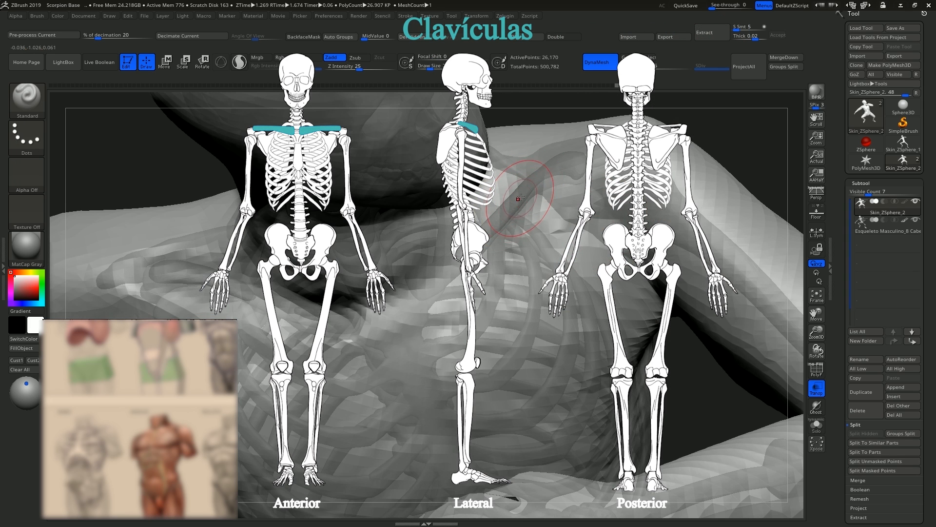
left_click_drag(761, 317, 800, 361)
left_click(816, 388)
mouse_move(556, 197)
left_mouse_down()
mouse_move(529, 229)
mouse_move(454, 273)
mouse_move(390, 336)
left_mouse_up()
right_click_drag(420, 317, 499, 267, "alt")
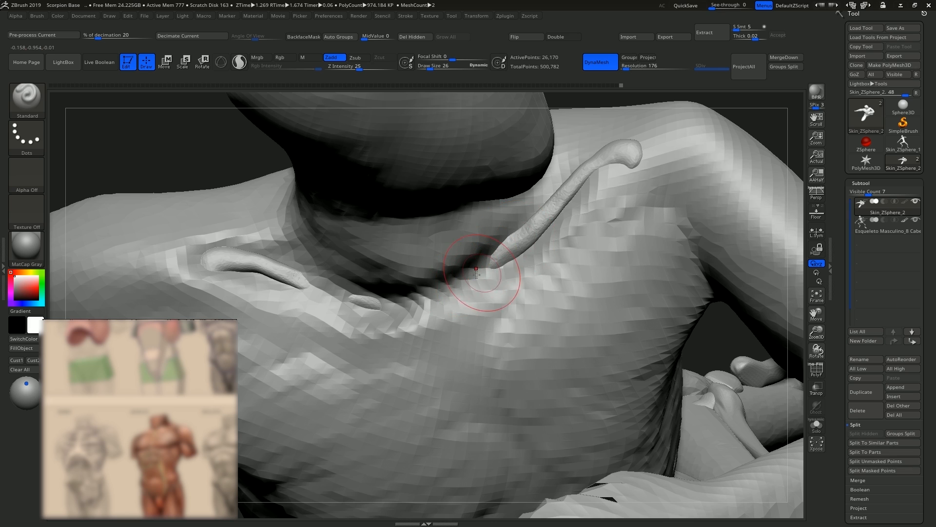
Turn on transparency and sculpt the skin along the right clavicle with the Standard brush at Draw Size 21 and Z Intensity 27
left_click(817, 389)
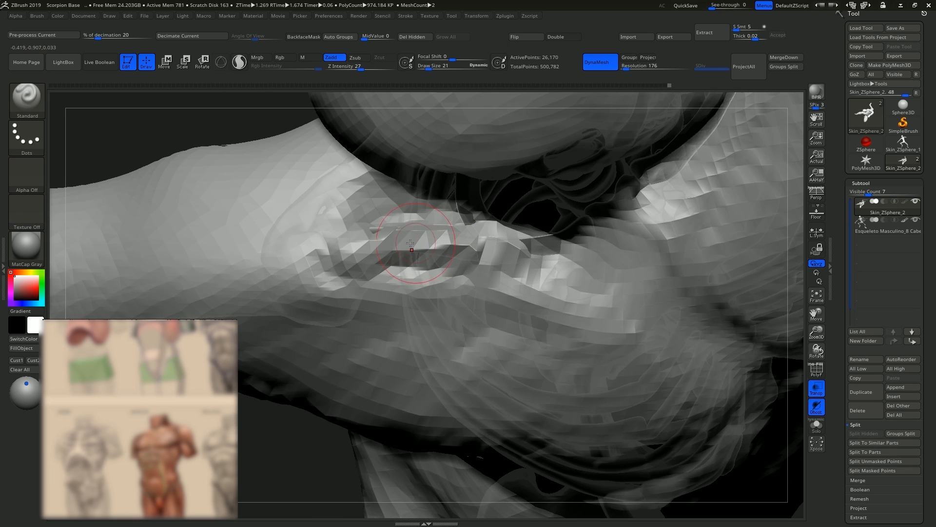
mouse_move(341, 254)
left_mouse_down()
mouse_move(390, 234)
mouse_move(371, 243)
mouse_move(479, 245)
left_mouse_up()
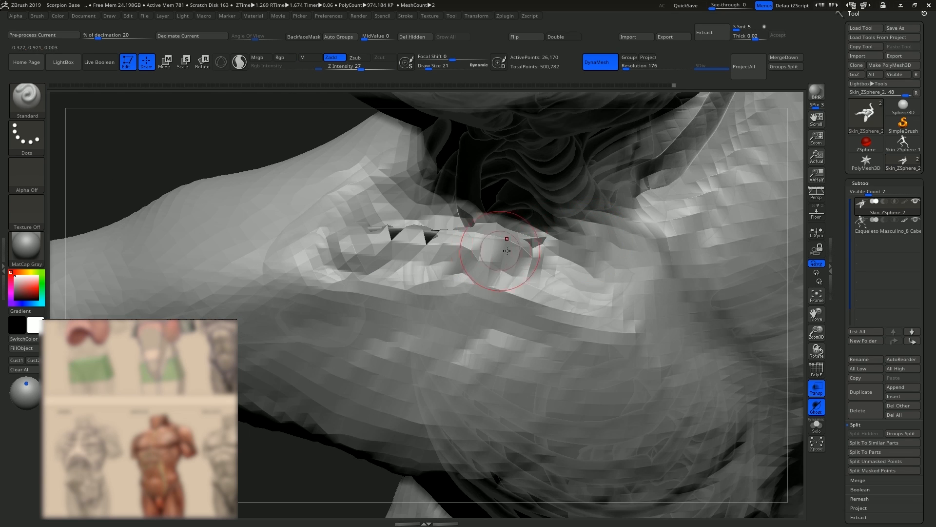
key("shift")
mouse_move(605, 188)
right_mouse_down()
mouse_move(495, 222)
mouse_move(486, 251)
mouse_move(492, 239)
right_mouse_up()
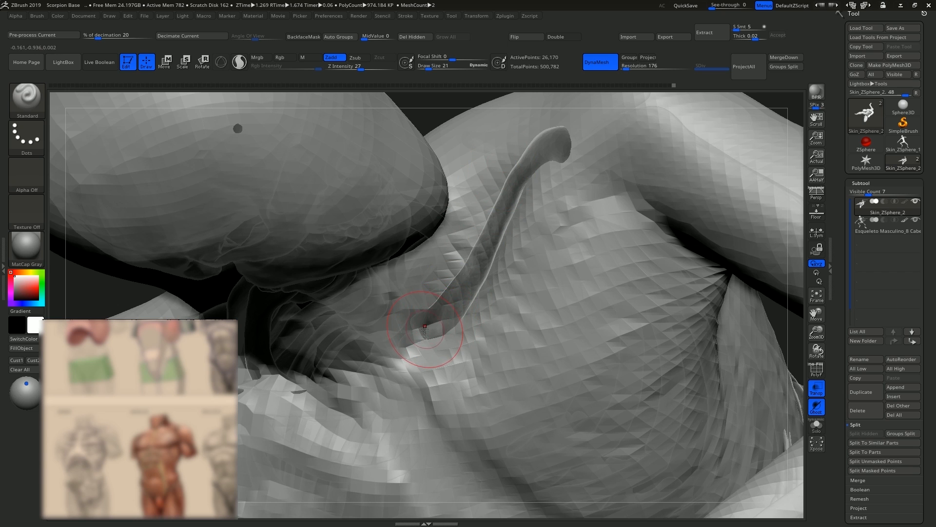
Raise the skin along the left clavicle up to the shoulder with the Standard brush and smooth its outer end
left_click_drag(509, 194, 556, 139)
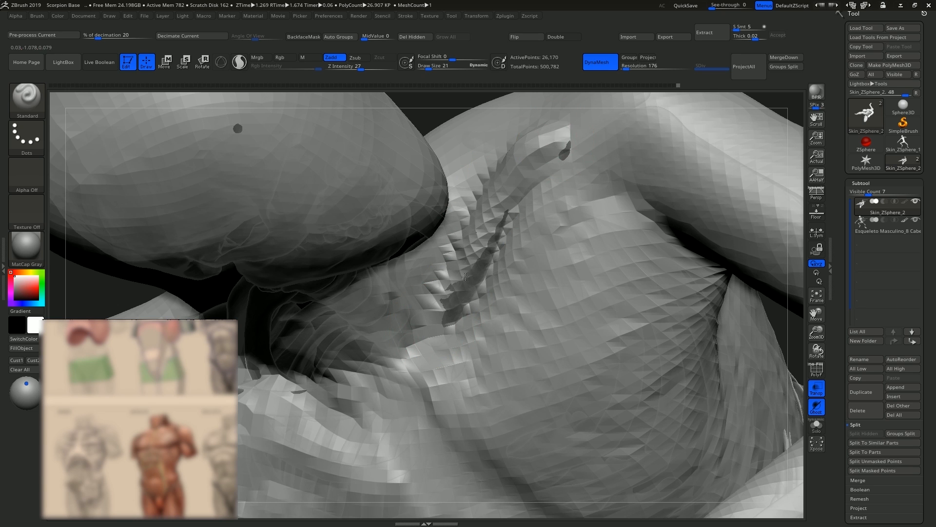
left_click_drag(454, 316, 432, 335)
left_click_drag(533, 151, 582, 130, "shift")
mouse_move(608, 209)
right_mouse_down("ctrl")
mouse_move(545, 265)
mouse_move(570, 199)
mouse_move(560, 207)
mouse_move(602, 291)
right_mouse_up("ctrl")
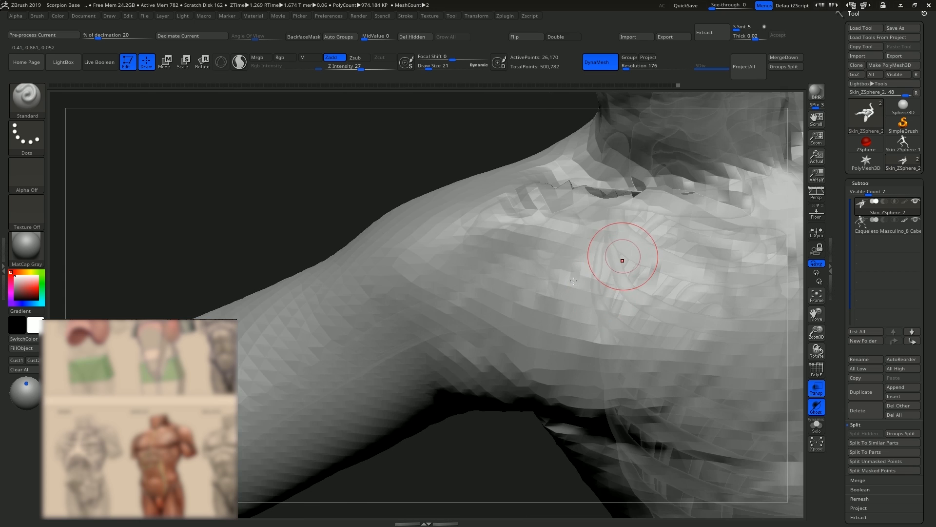
Smooth the jagged skin along the right clavicle toward the shoulder
right_click_drag(623, 259, 585, 235)
right_click_drag(480, 217, 460, 272)
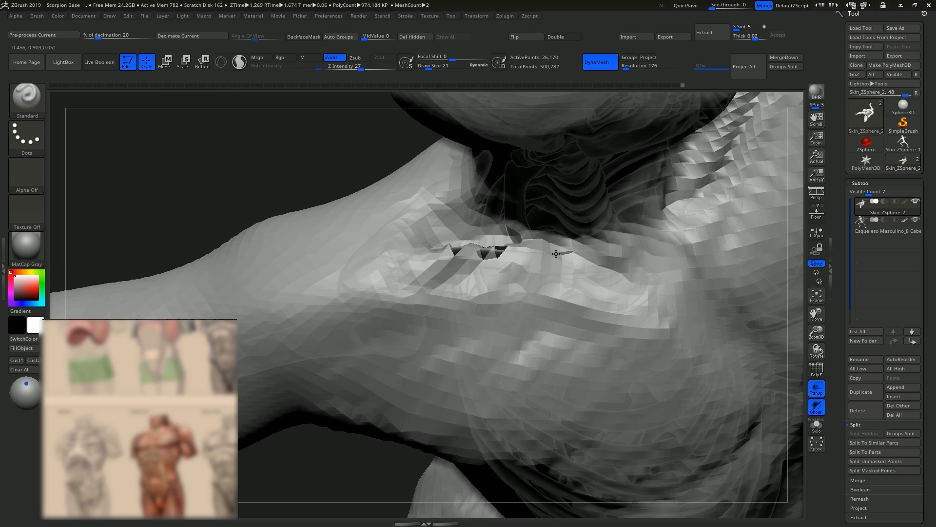
left_click_drag(574, 256, 393, 274, "shift")
mouse_move(393, 274)
right_mouse_down()
mouse_move(481, 257)
mouse_move(438, 250)
right_mouse_up()
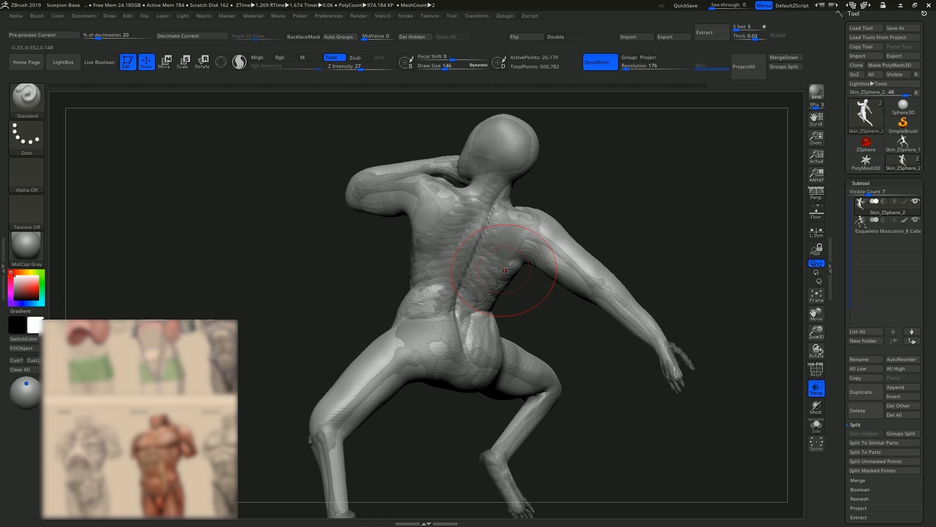
Sculpt the spine of the right scapula over the transparent skeleton with the Standard brush at Draw Size 28 and Z Intensity 14
right_click_drag(504, 267, 482, 277, "ctrl")
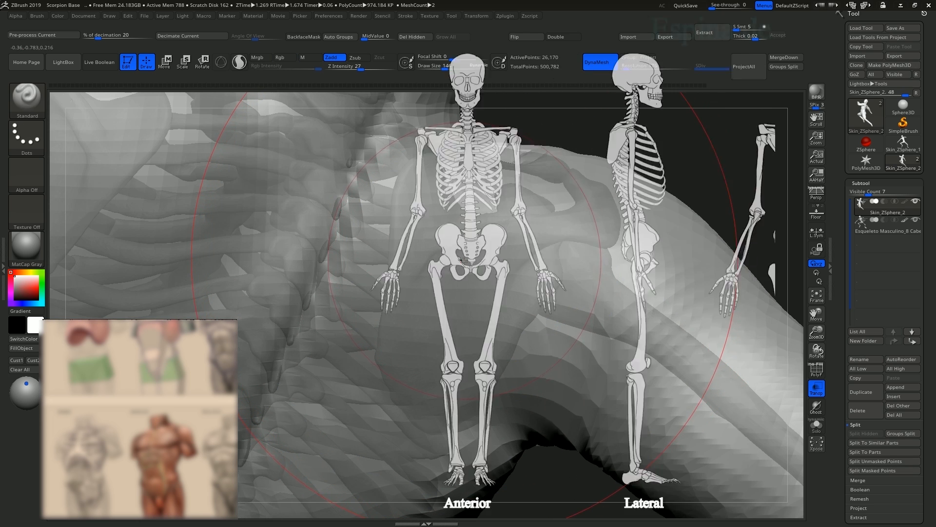
key("s")
left_click_drag(448, 264, 451, 264)
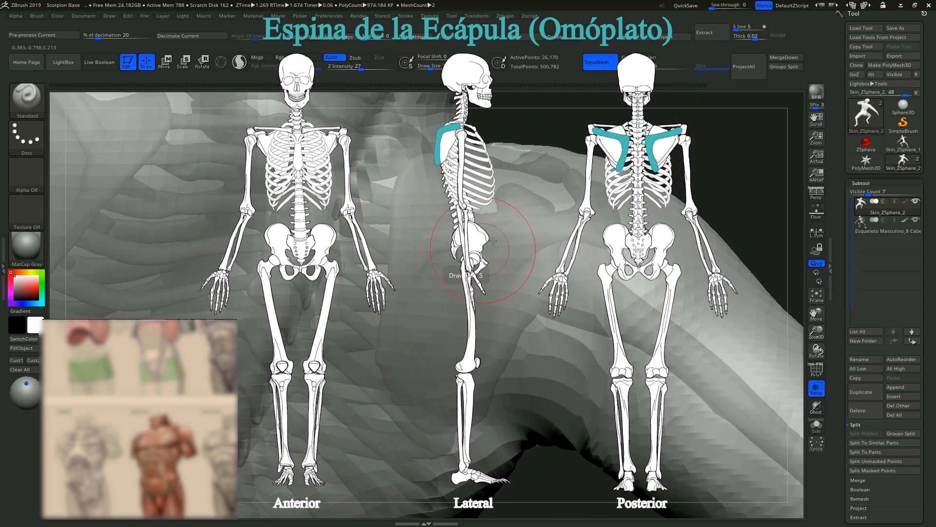
right_click_drag(529, 233, 509, 251, "ctrl")
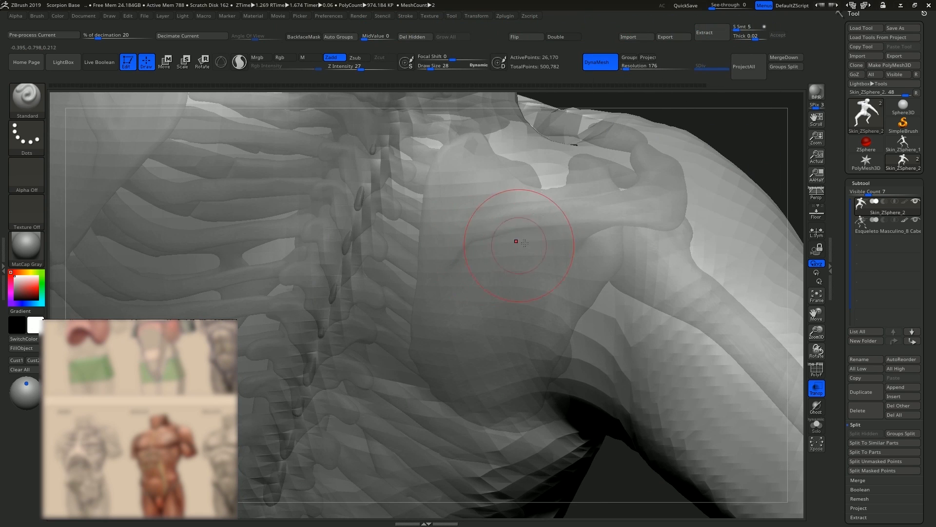
mouse_move(467, 236)
left_mouse_down()
mouse_move(628, 194)
mouse_move(627, 207)
mouse_move(574, 215)
mouse_move(597, 209)
left_mouse_up()
key("u")
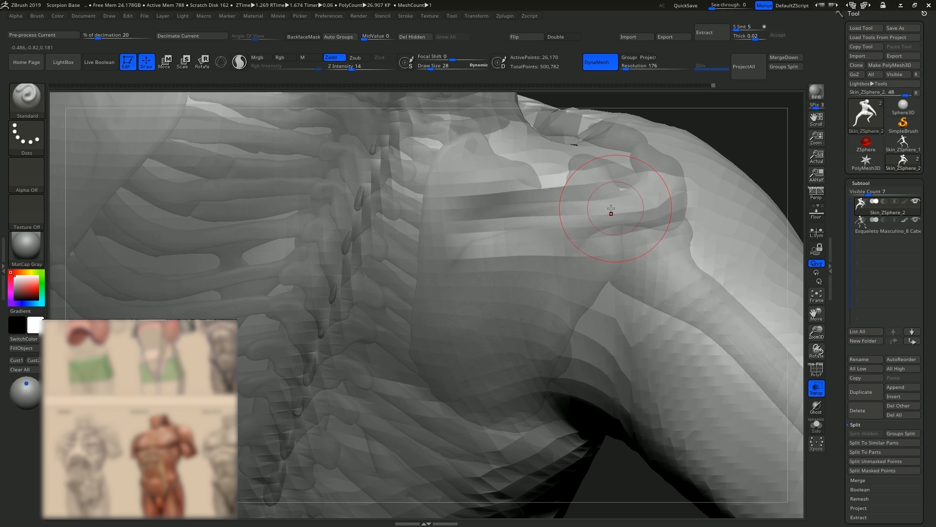
Sculpt the spine of the left scapula with the Standard brush, following the bone from the shoulder toward the inner border
right_click_drag(617, 199, 472, 215)
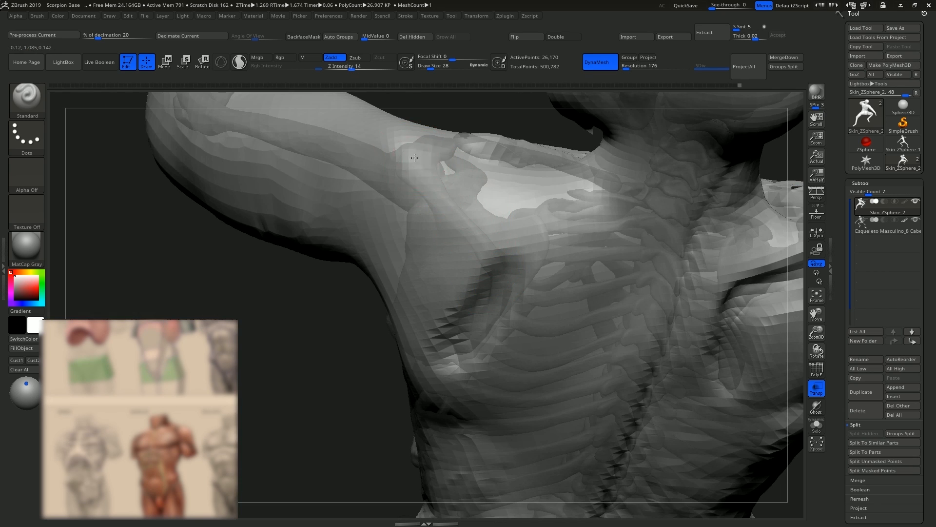
mouse_move(414, 157)
left_mouse_down()
mouse_move(495, 254)
mouse_move(442, 194)
left_mouse_up()
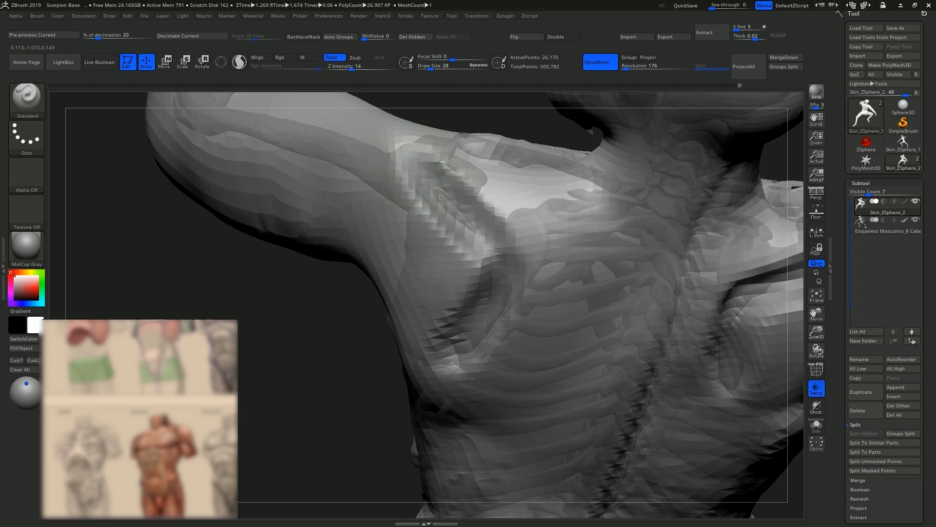
mouse_move(453, 261)
right_mouse_down()
mouse_move(467, 257)
mouse_move(428, 215)
mouse_move(450, 252)
mouse_move(416, 283)
right_mouse_up()
Switch to ClayTubes at Draw Size 48 and shape the surfaces of both scapulae below their spines
key("b")
key("c")
key("t")
key("s")
mouse_move(438, 250)
left_mouse_down()
mouse_move(407, 239)
mouse_move(388, 209)
mouse_move(375, 224)
mouse_move(424, 235)
left_mouse_up()
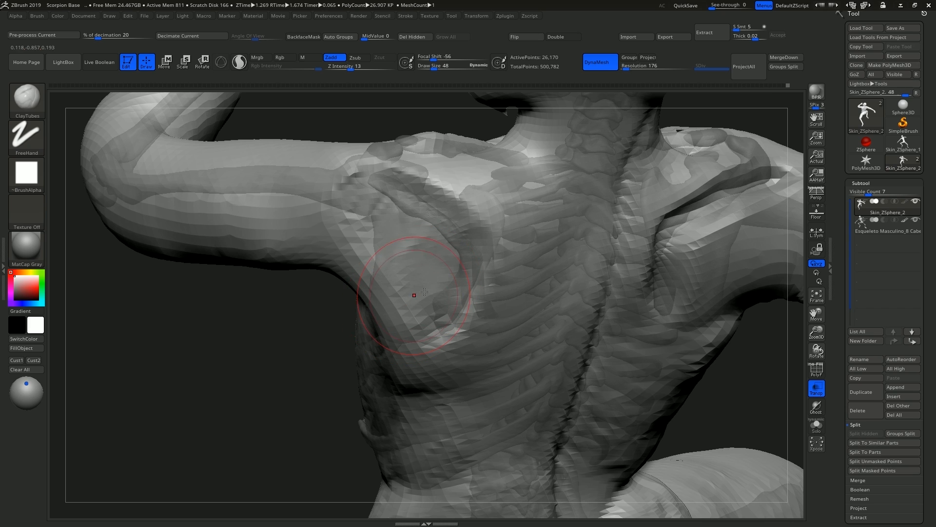
right_click_drag(424, 292, 476, 248)
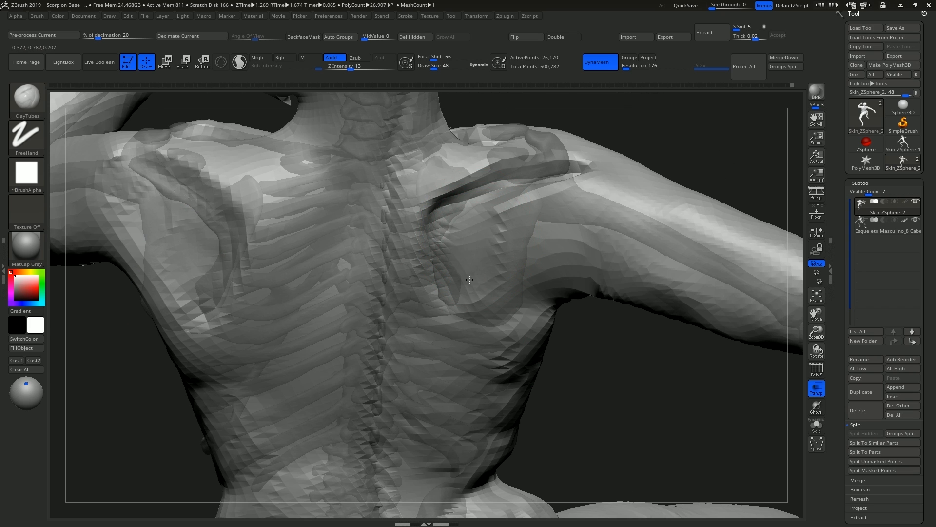
mouse_move(470, 279)
left_mouse_down()
mouse_move(532, 209)
mouse_move(536, 287)
mouse_move(556, 231)
left_mouse_up()
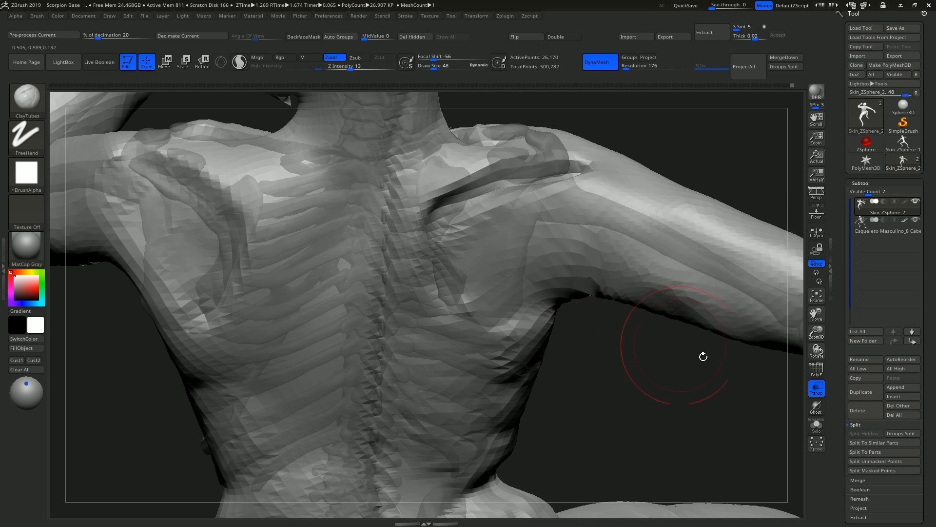
Turn off transparency, frame the figure and switch to the Clay brush around the waist and hips
left_click(816, 389)
key("f")
mouse_move(476, 299)
right_mouse_down()
mouse_move(555, 288)
mouse_move(550, 273)
mouse_move(569, 268)
mouse_move(507, 273)
right_mouse_up()
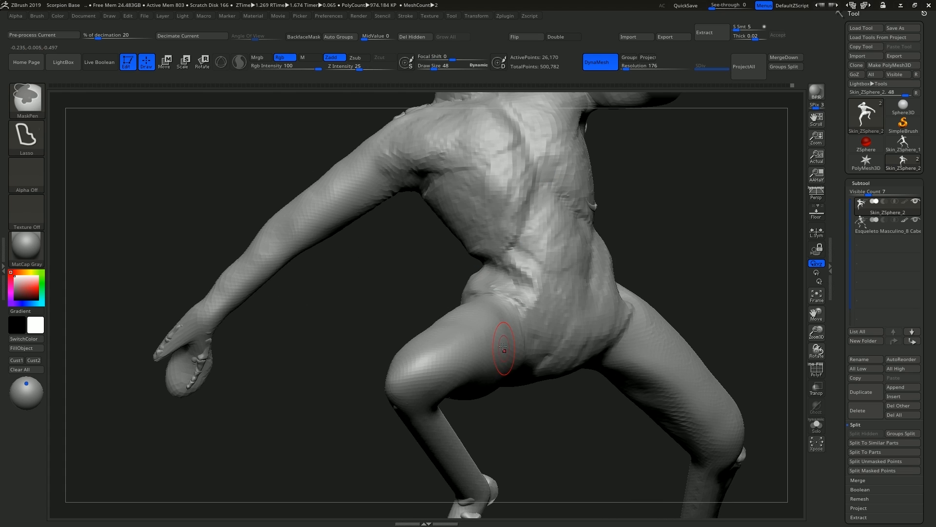
key("b")
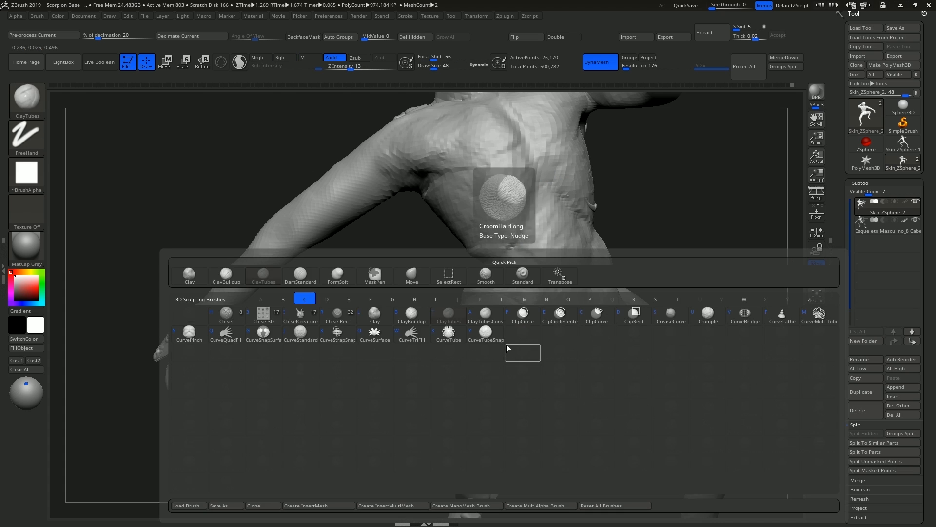
left_click(523, 352)
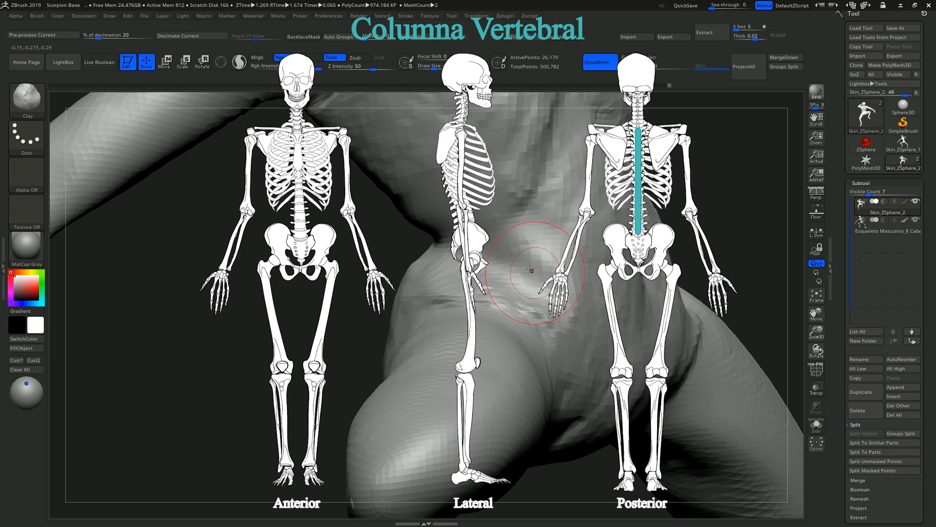
right_click_drag(530, 269, 529, 249)
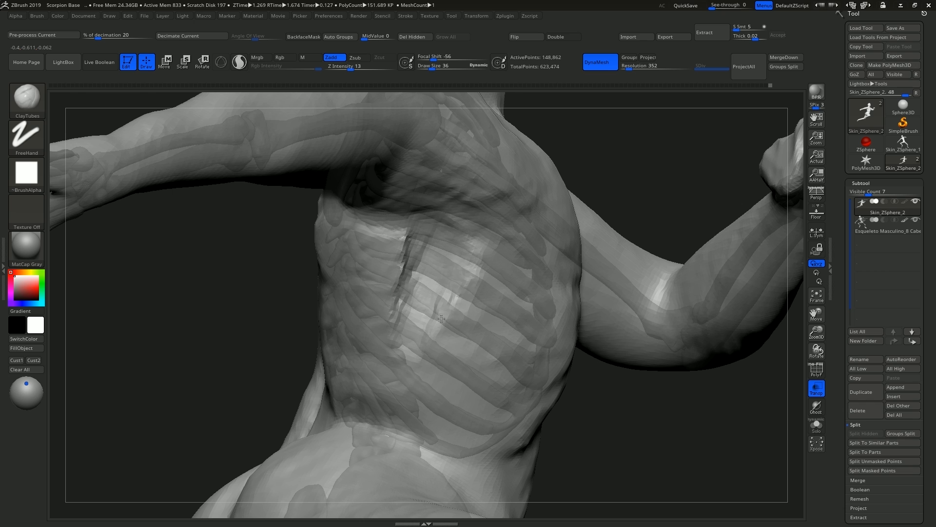
Sculpt the right side of the rib cage below the armpit with ClayTubes over the transparent skeleton
right_click_drag(441, 319, 439, 264)
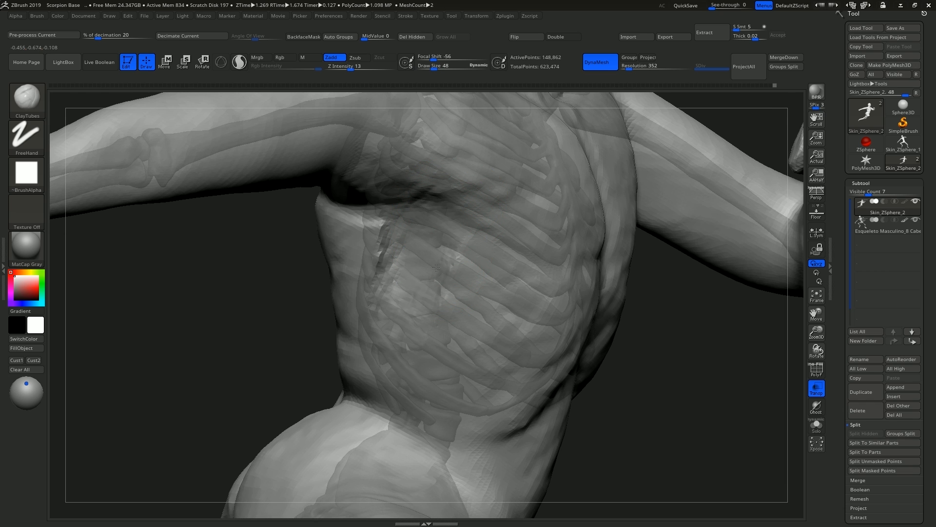
mouse_move(456, 303)
right_mouse_down()
mouse_move(441, 254)
mouse_move(481, 234)
mouse_move(436, 159)
right_mouse_up()
mouse_move(416, 266)
right_mouse_down()
mouse_move(470, 254)
mouse_move(398, 268)
mouse_move(464, 253)
mouse_move(449, 272)
mouse_move(460, 261)
mouse_move(439, 230)
mouse_move(492, 269)
mouse_move(493, 278)
mouse_move(470, 280)
right_mouse_up()
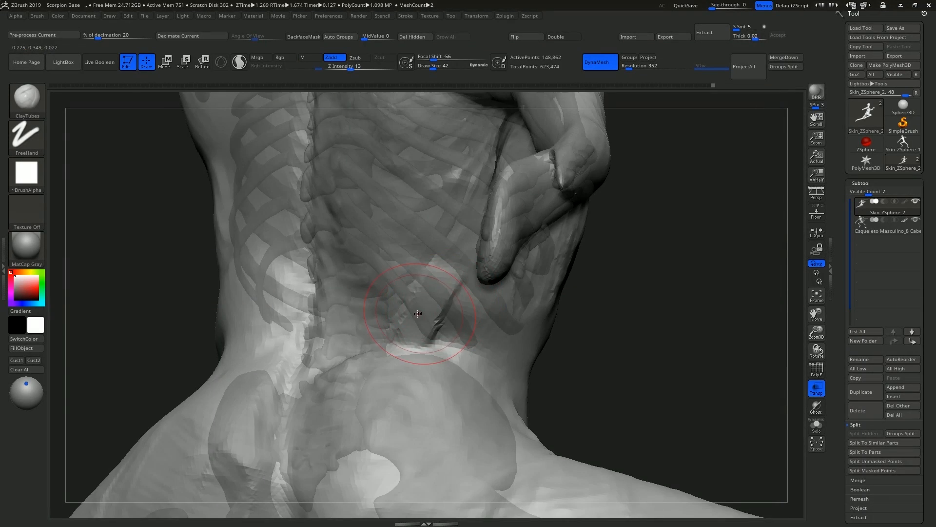
Build up the right lower back between the last ribs and the pelvis with ClayTubes at Draw Size 42
right_click_drag(420, 314, 433, 307)
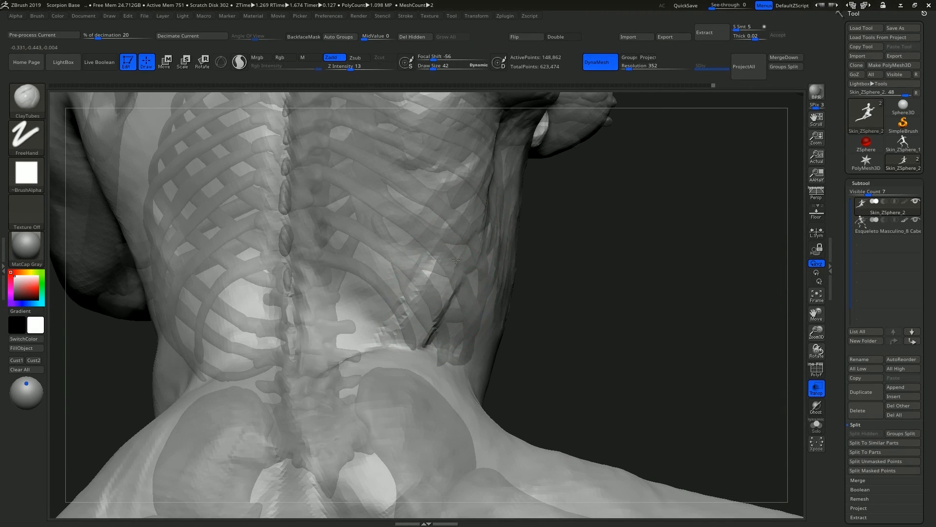
right_click_drag(495, 283, 420, 316)
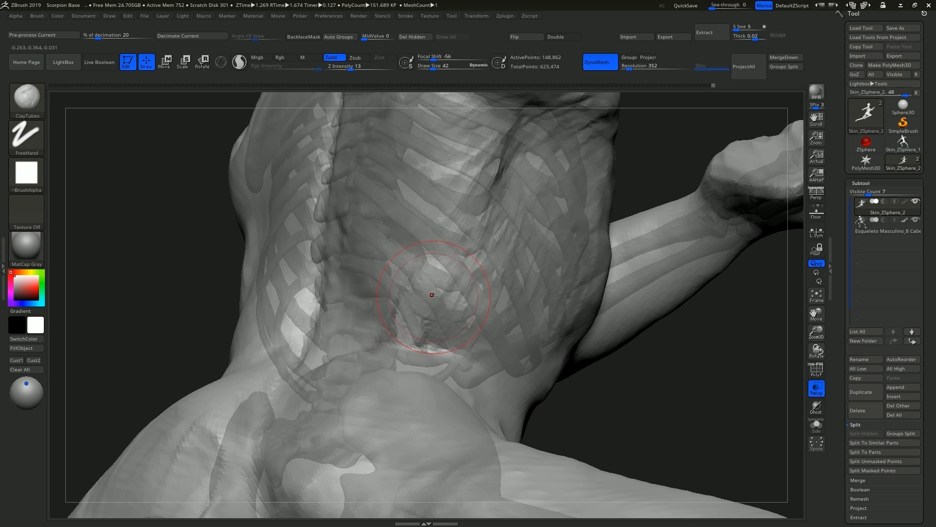
right_click_drag(447, 257, 498, 179)
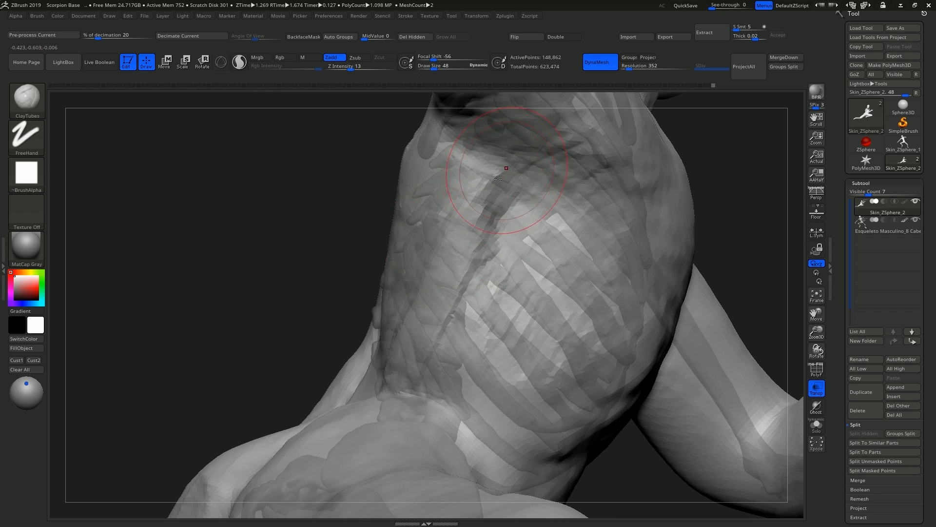
Sculpt the broad back muscles on both sides with ClayTubes, from below the scapulae down to the pelvis, checking the form without transparency
mouse_move(476, 316)
right_mouse_down()
mouse_move(444, 280)
mouse_move(429, 289)
mouse_move(435, 259)
right_mouse_up()
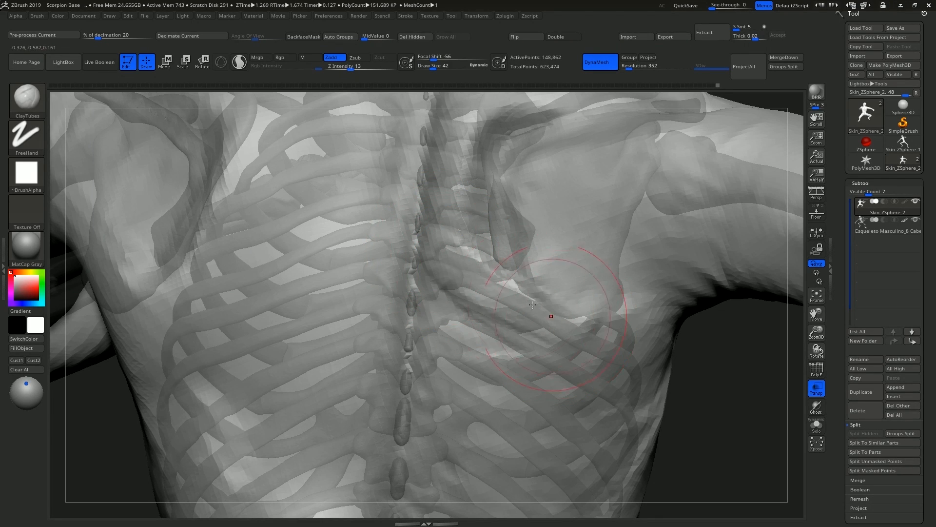
right_click_drag(585, 328, 407, 194)
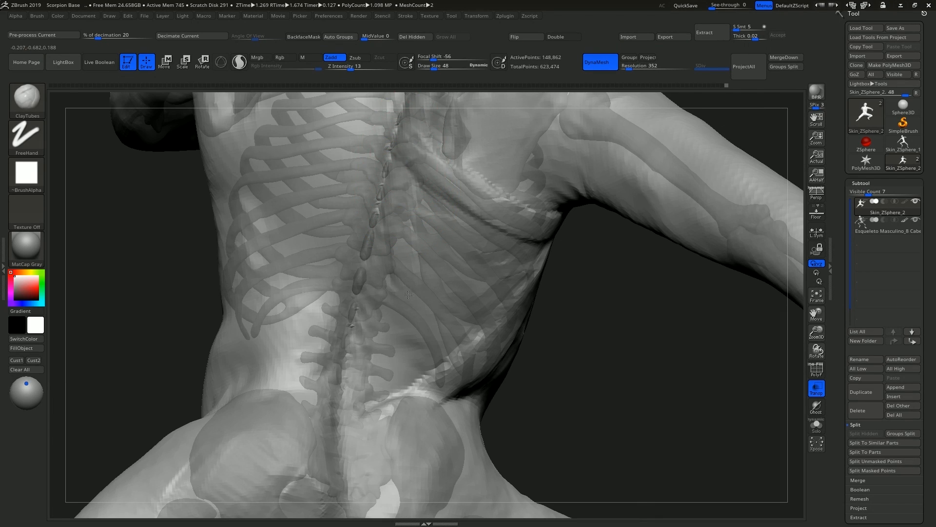
mouse_move(407, 312)
right_mouse_down()
mouse_move(542, 247)
mouse_move(408, 231)
mouse_move(512, 249)
mouse_move(329, 280)
right_mouse_up()
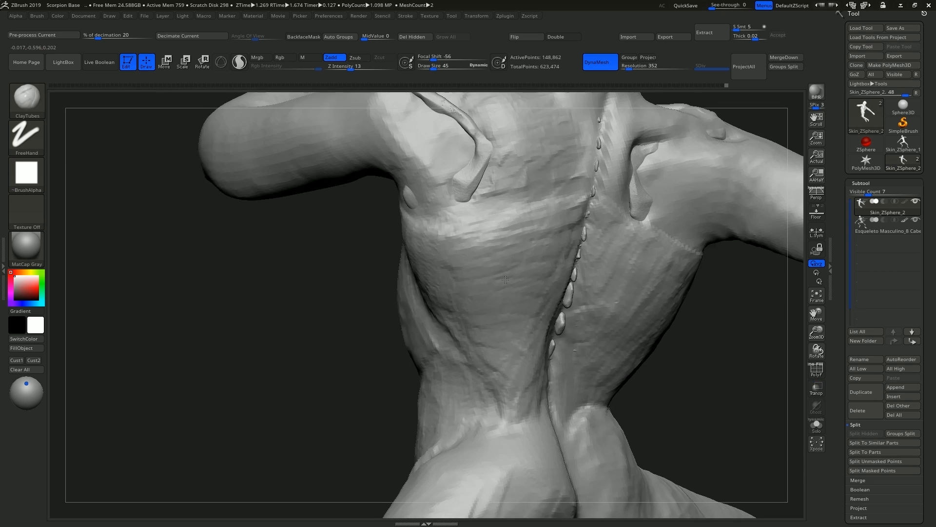
left_click_drag(538, 311, 515, 305)
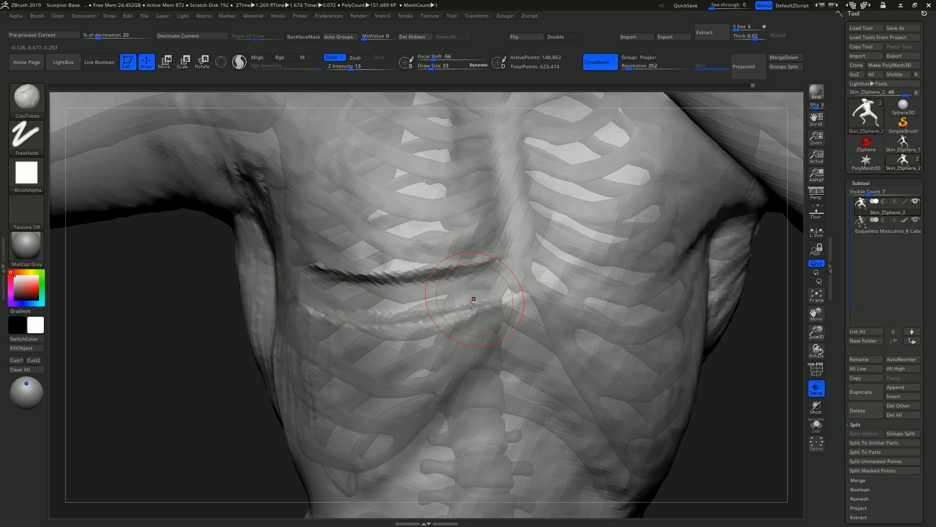
Outline the lower edge of the right pectoral from the sternum to the upper arm with ClayTubes at Draw Size 33
right_click_drag(470, 304, 500, 266)
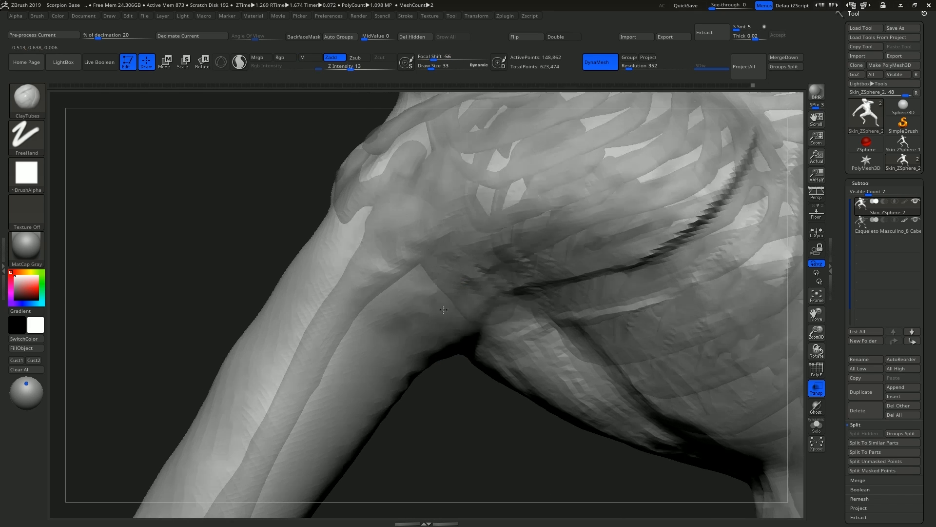
mouse_move(483, 309)
left_mouse_down()
mouse_move(429, 307)
mouse_move(466, 306)
left_mouse_up()
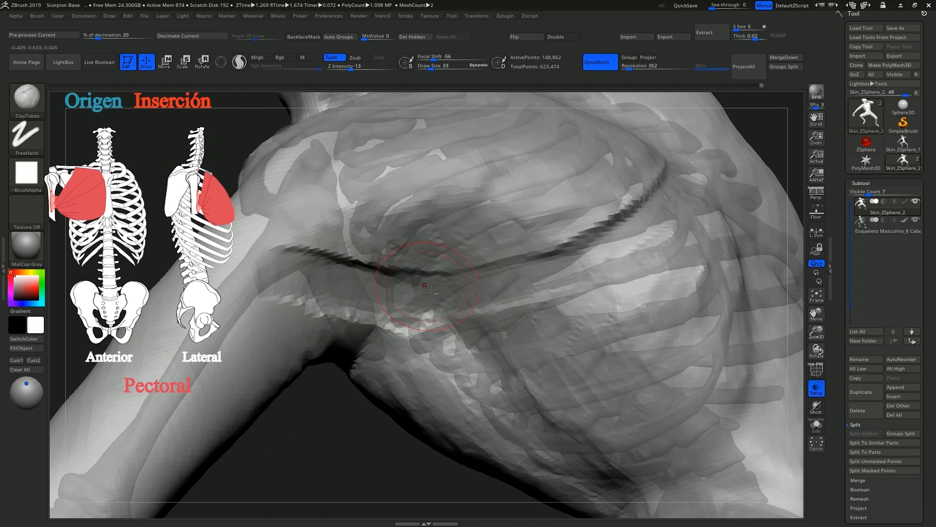
right_click_drag(432, 290, 432, 299)
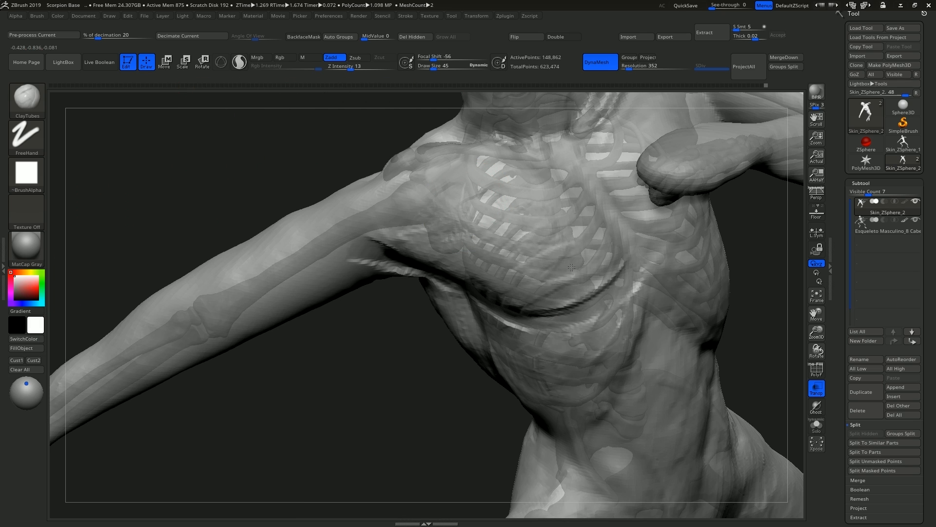
Build up the right pectoral's volume with ClayTubes over the transparent ribs and continue sculpting on the left pectoral
right_click_drag(572, 267, 588, 245)
left_click_drag(603, 234, 430, 311)
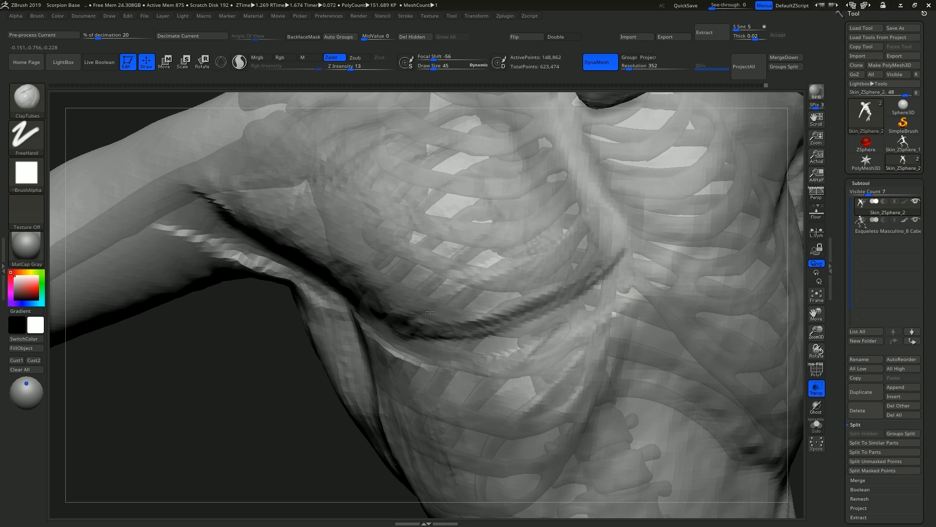
right_click_drag(503, 227, 528, 285)
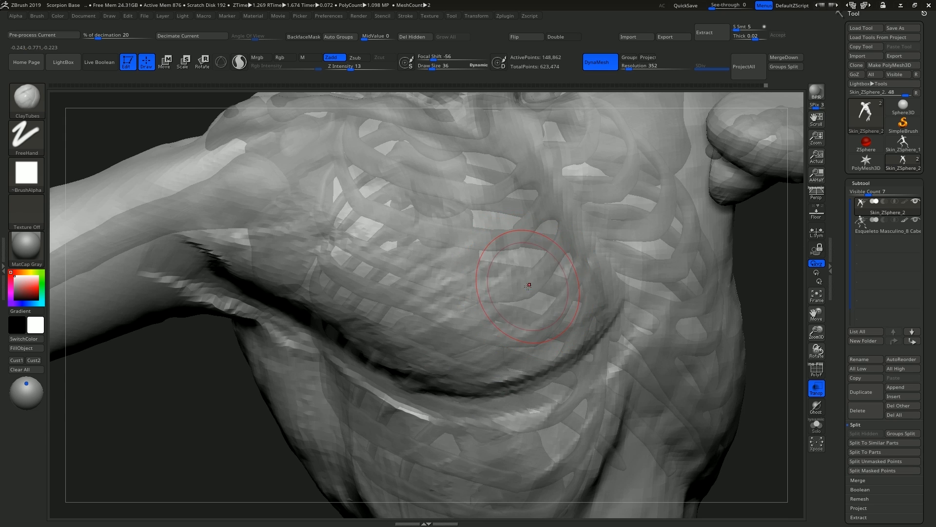
right_click_drag(545, 345, 463, 274)
right_click_drag(403, 324, 483, 279)
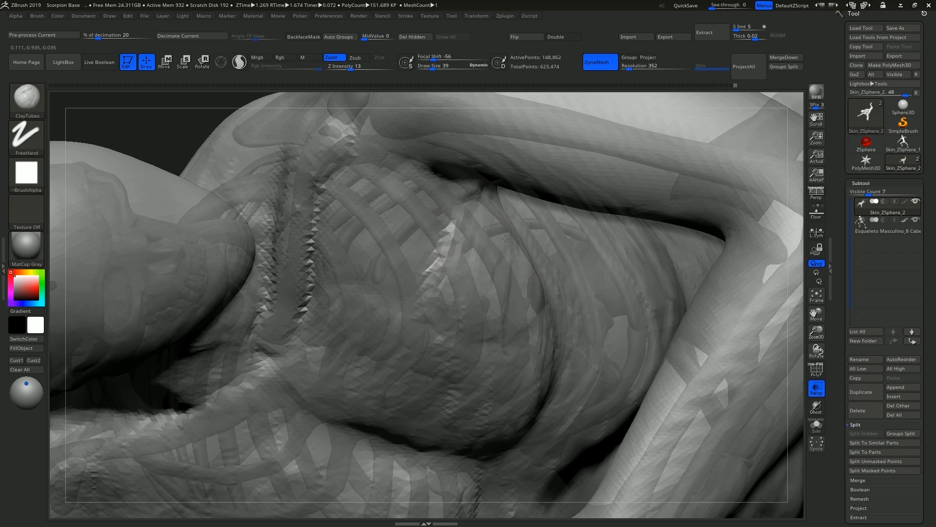
Smooth the raised ridge on the left pectoral and build up its lower volume with ClayTubes at Draw Size 39
left_click_drag(424, 263, 439, 230, "shift")
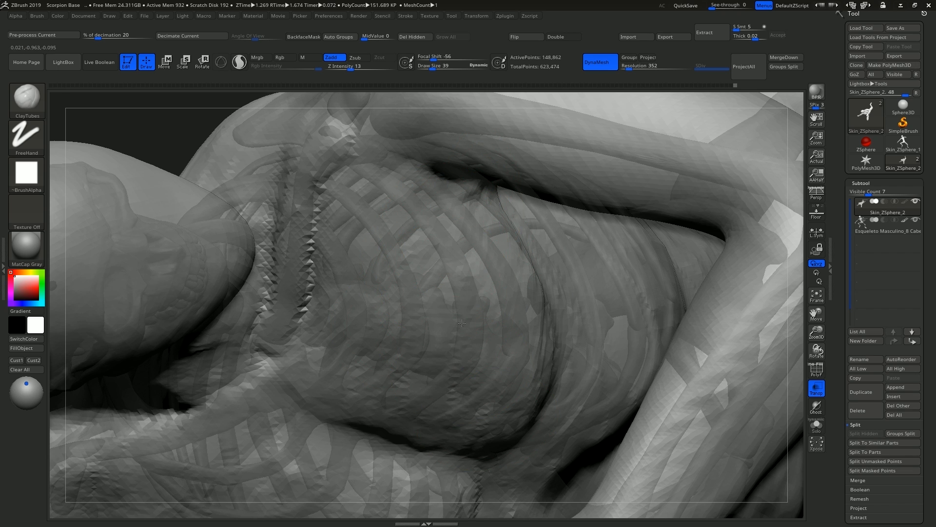
left_click_drag(462, 323, 480, 390)
right_click_drag(508, 415, 569, 448, "alt")
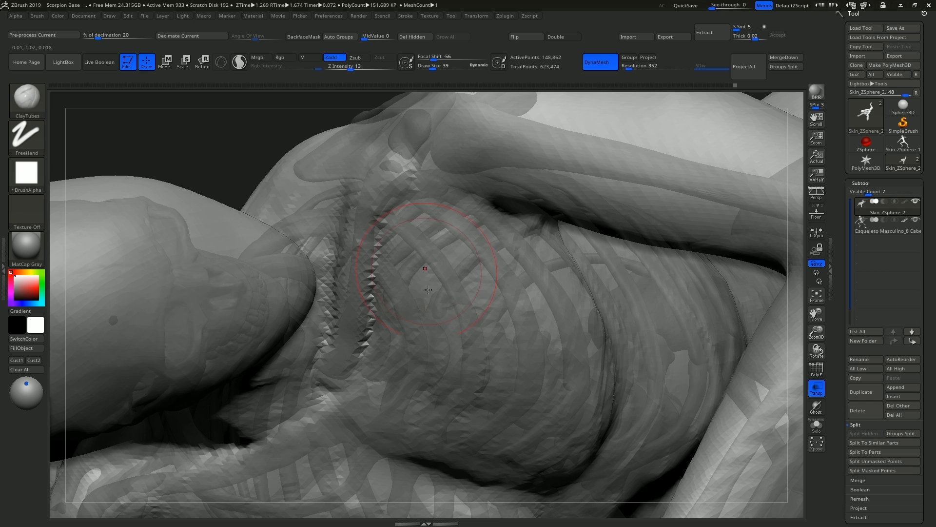
right_click_drag(428, 290, 513, 264, "ctrl")
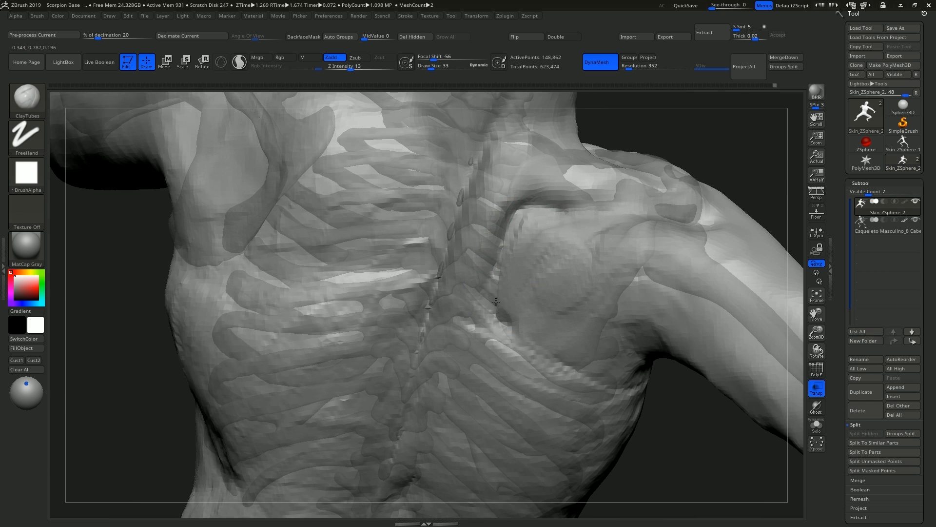
Sculpt the right trapezius area between the spine and the scapula with ClayTubes at Draw Size 33
right_click_drag(476, 347, 559, 167)
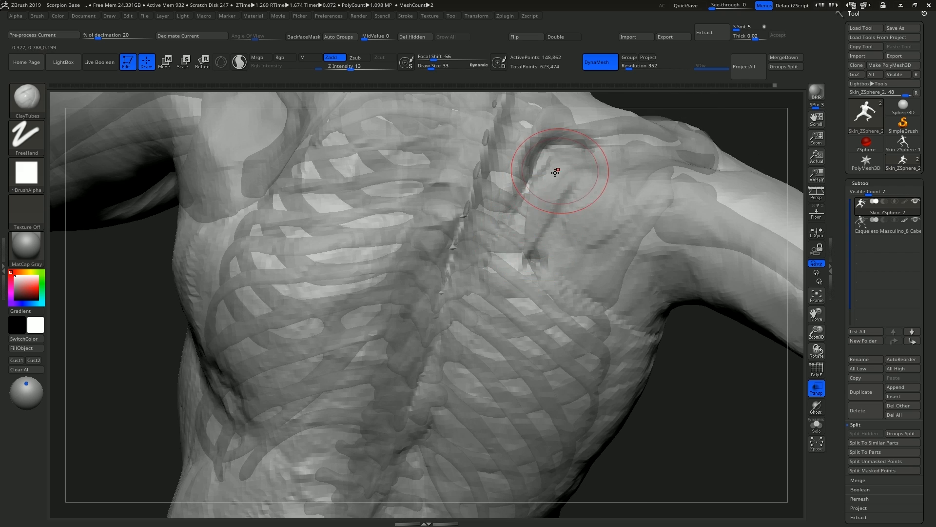
mouse_move(496, 286)
right_mouse_down("alt")
mouse_move(502, 250)
mouse_move(487, 290)
right_mouse_up("alt")
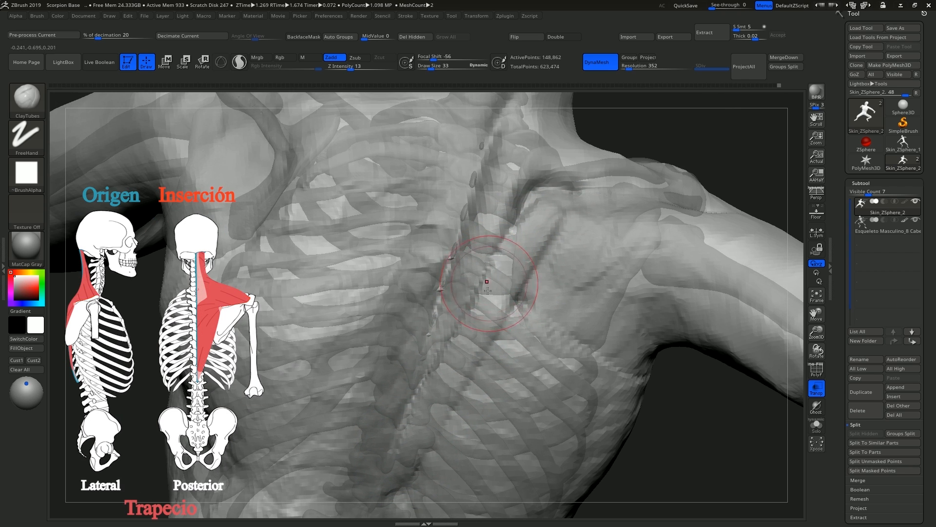
mouse_move(530, 232)
right_mouse_down()
mouse_move(509, 254)
mouse_move(557, 273)
right_mouse_up()
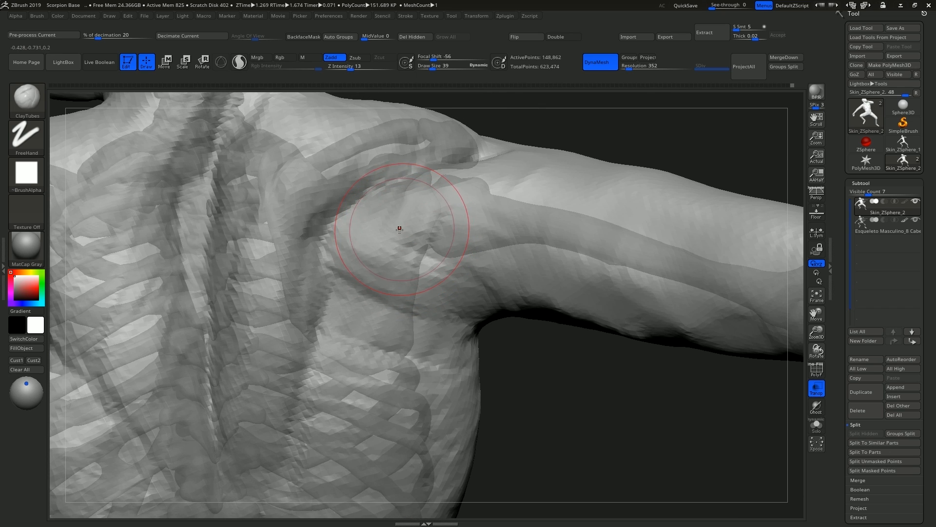
Build up the rear of the right shoulder from the scapula to the upper arm with ClayTubes, increasing Draw Size to 58
right_click_drag(474, 252, 461, 209, "alt")
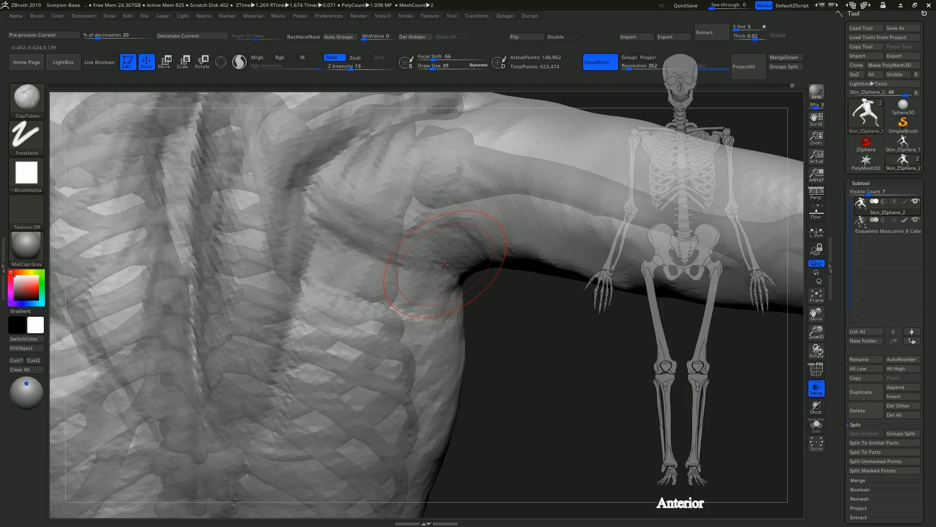
right_click_drag(431, 271, 428, 218)
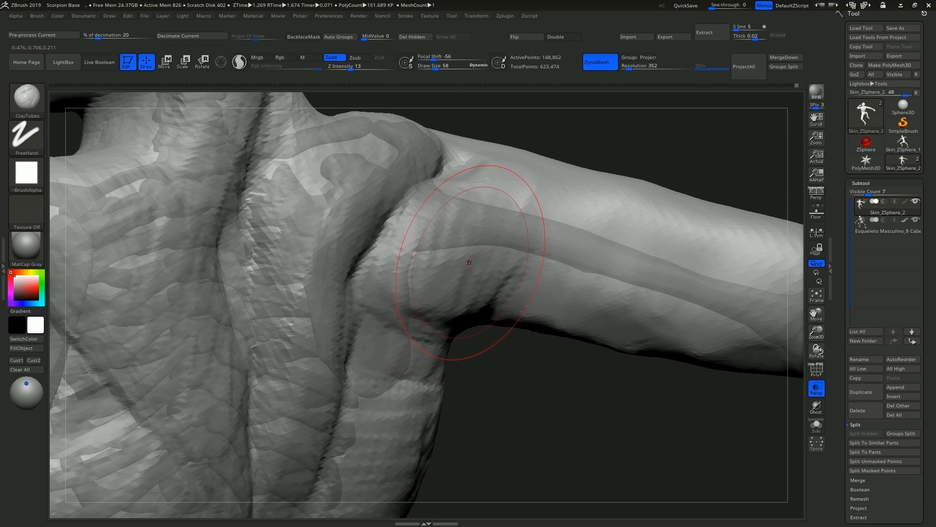
mouse_move(501, 265)
right_mouse_down()
mouse_move(455, 245)
mouse_move(440, 251)
right_mouse_up()
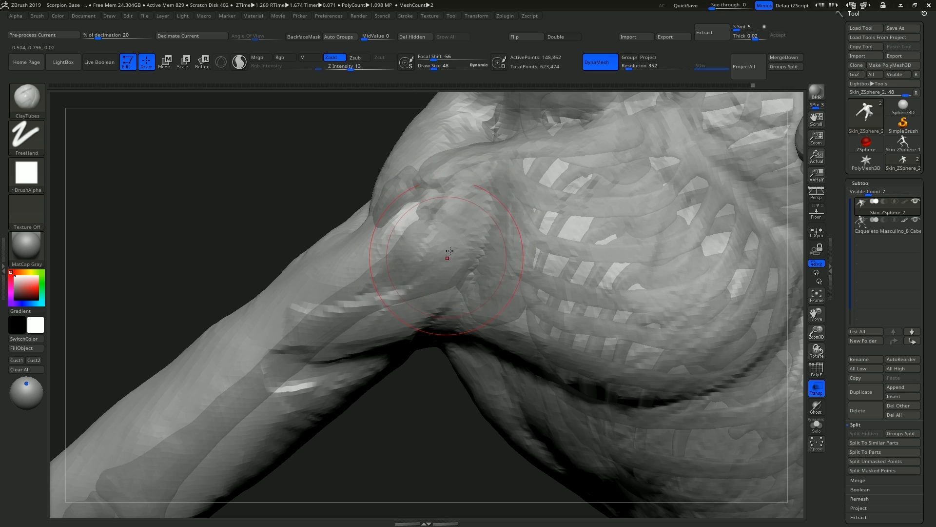
Sculpt and smooth the front and side of the right deltoid from the clavicle to the humerus with ClayTubes, starting at Draw Size 48
mouse_move(388, 314)
left_mouse_down("shift")
mouse_move(341, 332)
mouse_move(340, 262)
left_mouse_up("shift")
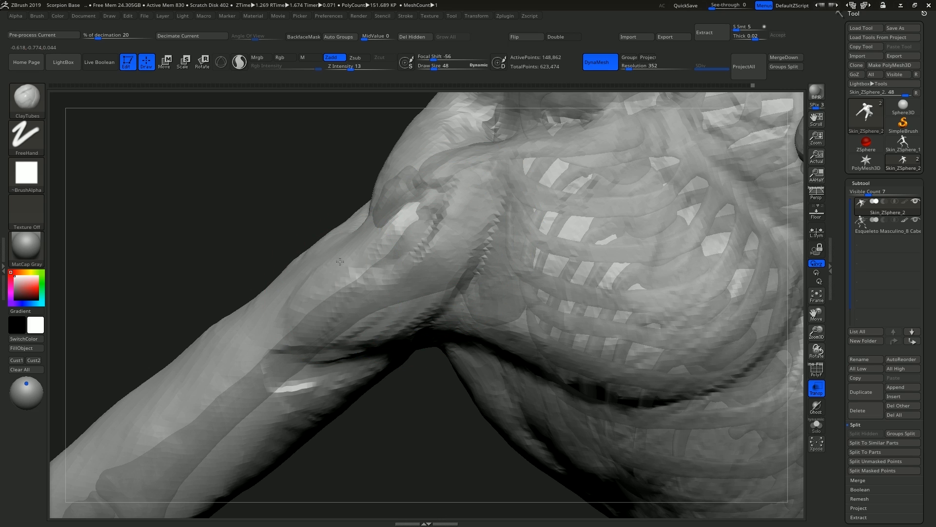
mouse_move(440, 263)
right_mouse_down()
mouse_move(429, 224)
mouse_move(429, 268)
mouse_move(481, 220)
mouse_move(419, 211)
right_mouse_up()
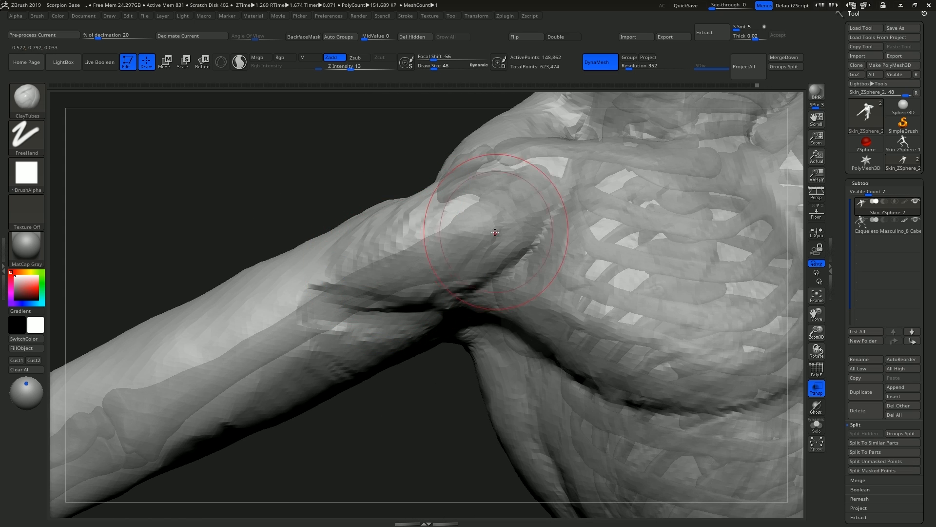
right_click_drag(496, 233, 414, 232)
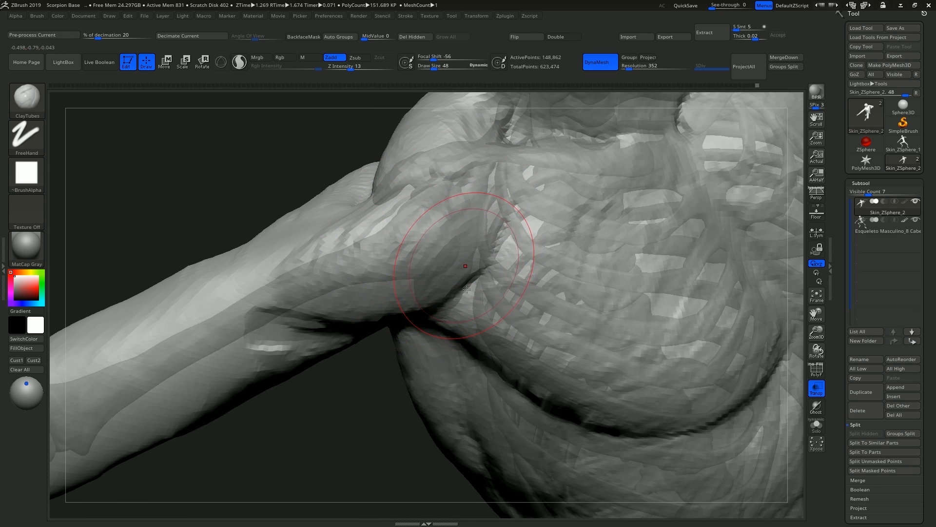
mouse_move(466, 289)
right_mouse_down()
mouse_move(409, 268)
mouse_move(480, 225)
mouse_move(501, 185)
right_mouse_up()
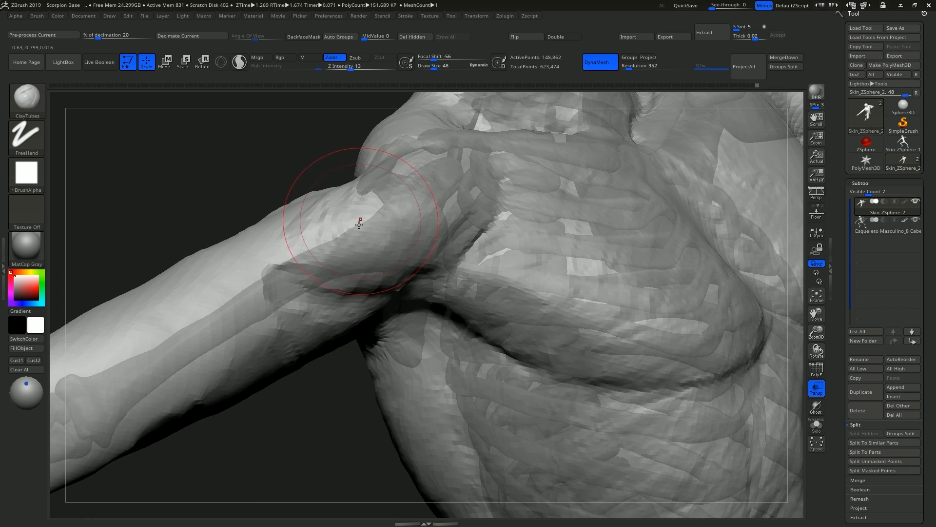
right_click_drag(409, 266, 459, 267)
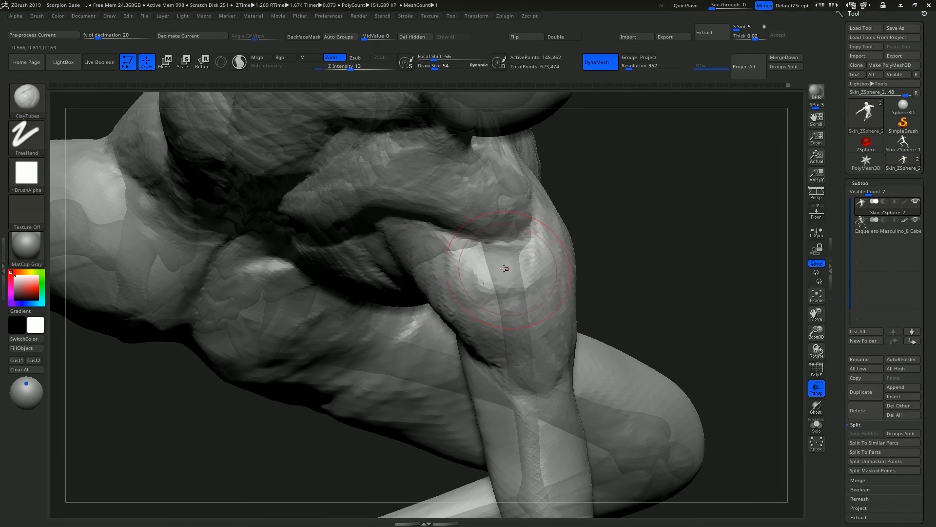
right_click_drag(528, 355, 486, 263)
right_click_drag(595, 258, 370, 268)
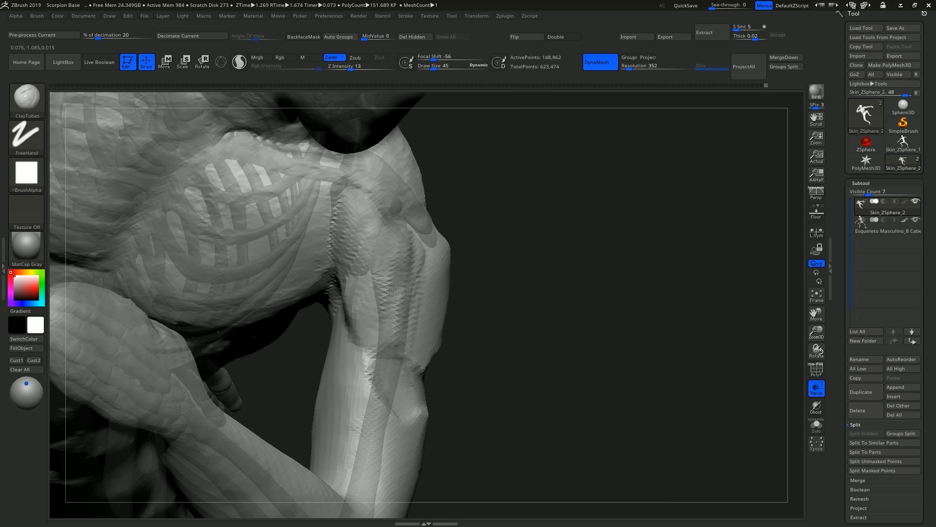
Build up the front and side of the left deltoid with ClayTubes, increasing Draw Size to 51, and soften its edge against the pectoral
right_click_drag(412, 282, 420, 343)
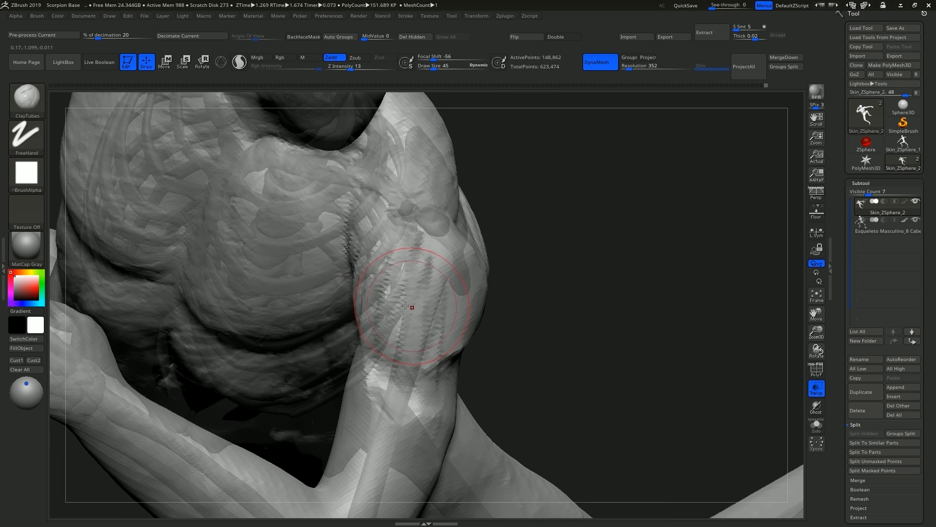
mouse_move(405, 306)
right_mouse_down()
mouse_move(397, 282)
mouse_move(432, 295)
mouse_move(400, 281)
mouse_move(415, 288)
right_mouse_up()
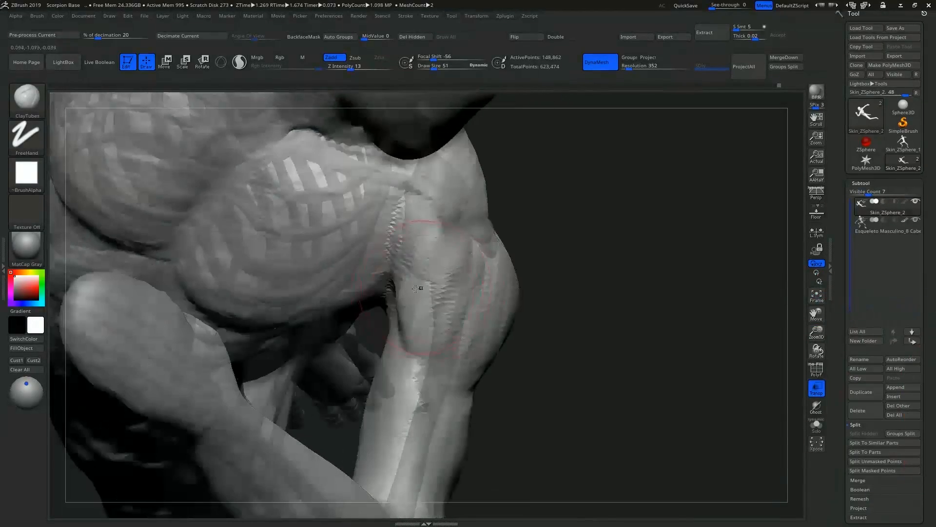
right_click_drag(401, 336, 407, 295)
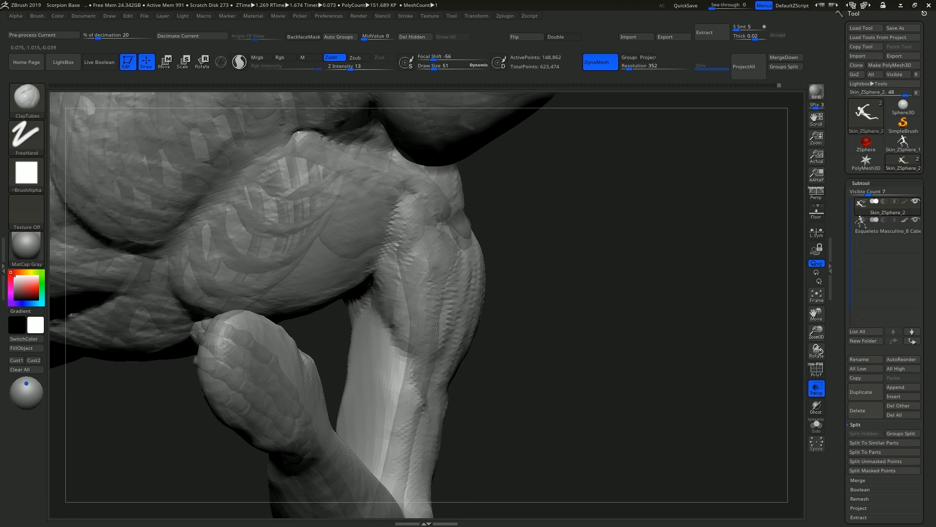
left_click_drag(410, 315, 398, 221)
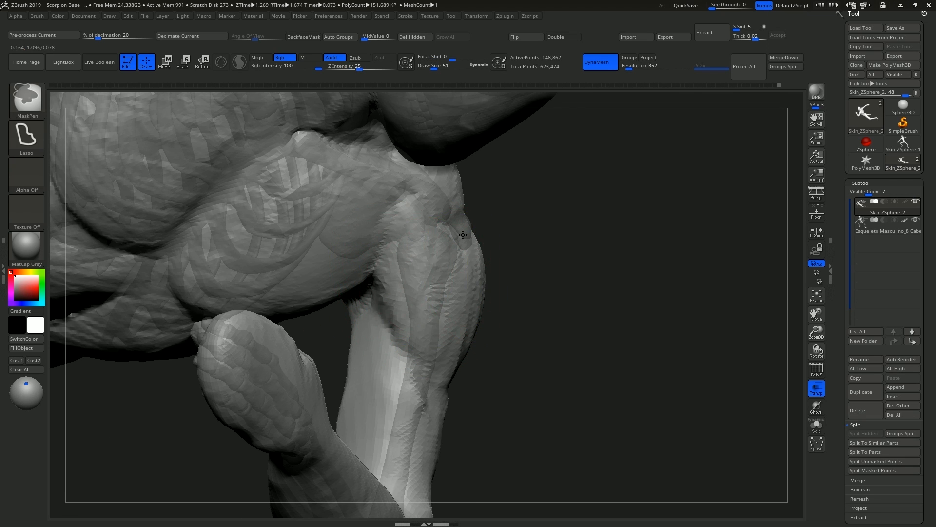
mouse_move(412, 293)
right_mouse_down("ctrl")
mouse_move(420, 249)
mouse_move(457, 267)
mouse_move(462, 209)
mouse_move(429, 323)
mouse_move(439, 348)
mouse_move(519, 308)
mouse_move(458, 317)
mouse_move(443, 280)
mouse_move(376, 266)
mouse_move(386, 244)
right_mouse_up("ctrl")
Sculpt the rear of the left deltoid from the scapula down to the upper arm with ClayTubes at Draw Size 51
mouse_move(446, 268)
right_mouse_down()
mouse_move(440, 288)
mouse_move(429, 263)
right_mouse_up()
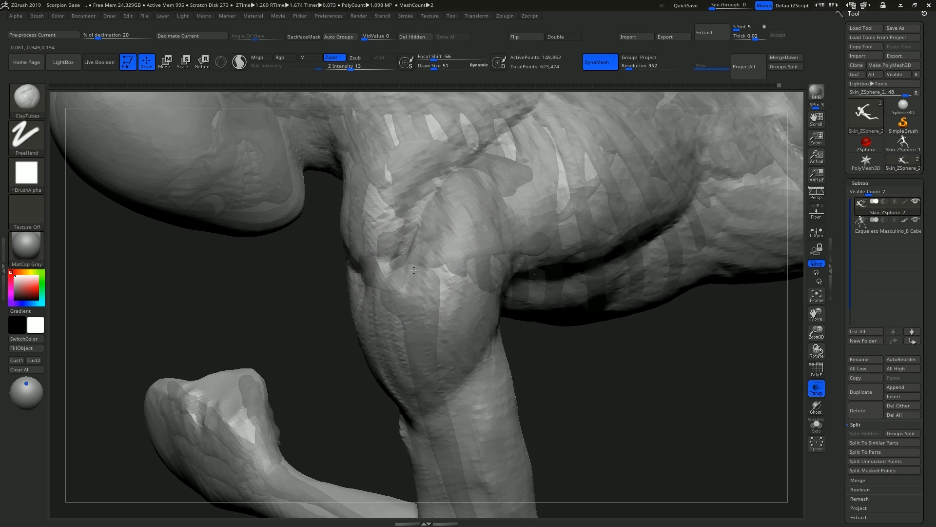
left_click_drag(428, 232, 487, 293)
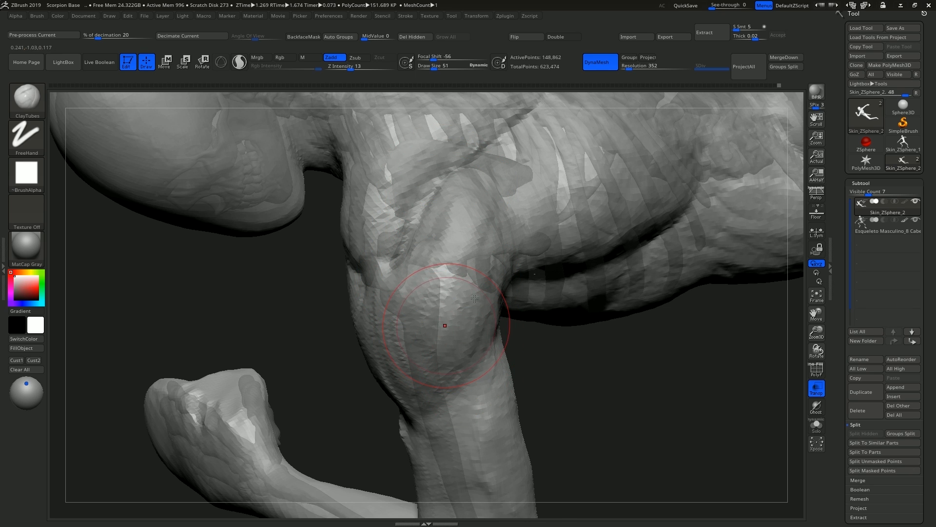
mouse_move(474, 298)
right_mouse_down()
mouse_move(451, 307)
mouse_move(454, 275)
mouse_move(441, 272)
mouse_move(445, 305)
mouse_move(453, 282)
right_mouse_up()
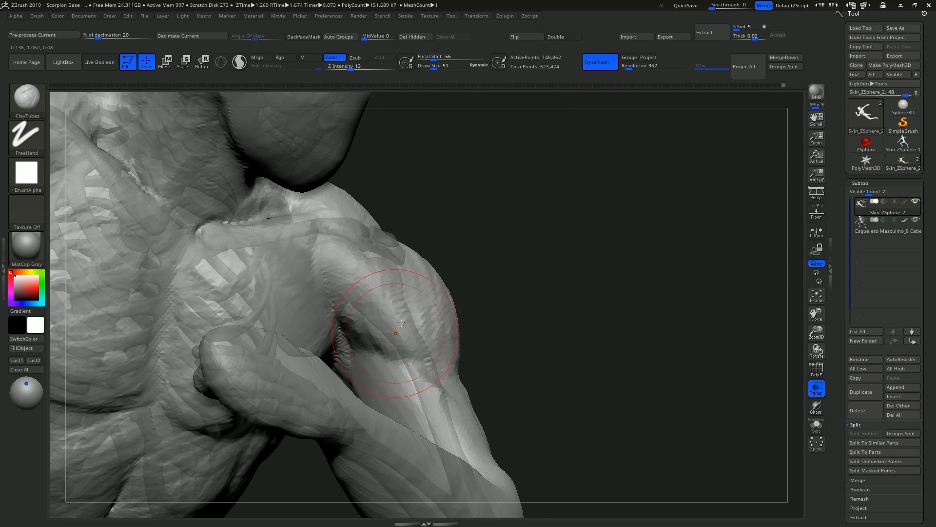
Refine the left deltoid's anterior, middle and posterior portions with ClayTubes, then check the whole figure without transparency
mouse_move(401, 322)
right_mouse_down()
mouse_move(428, 218)
mouse_move(445, 236)
mouse_move(400, 292)
mouse_move(388, 330)
right_mouse_up()
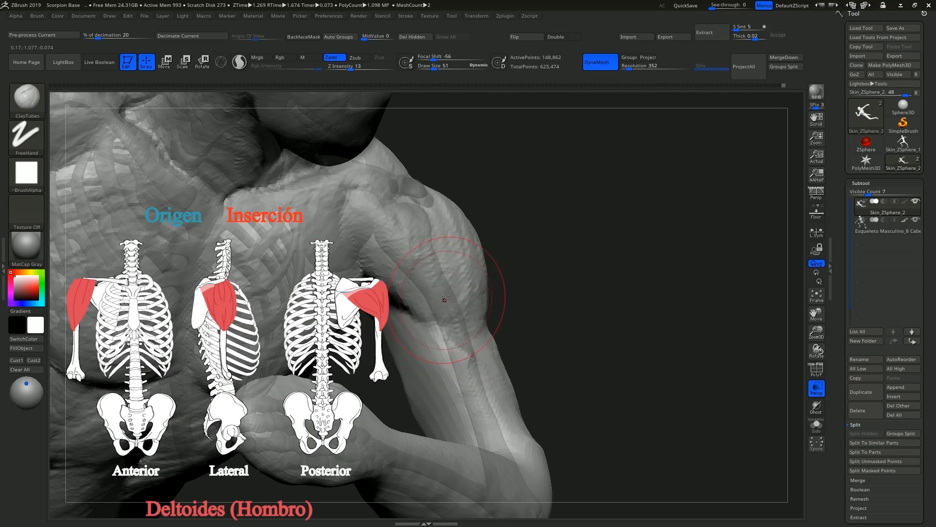
right_click_drag(422, 300, 435, 258)
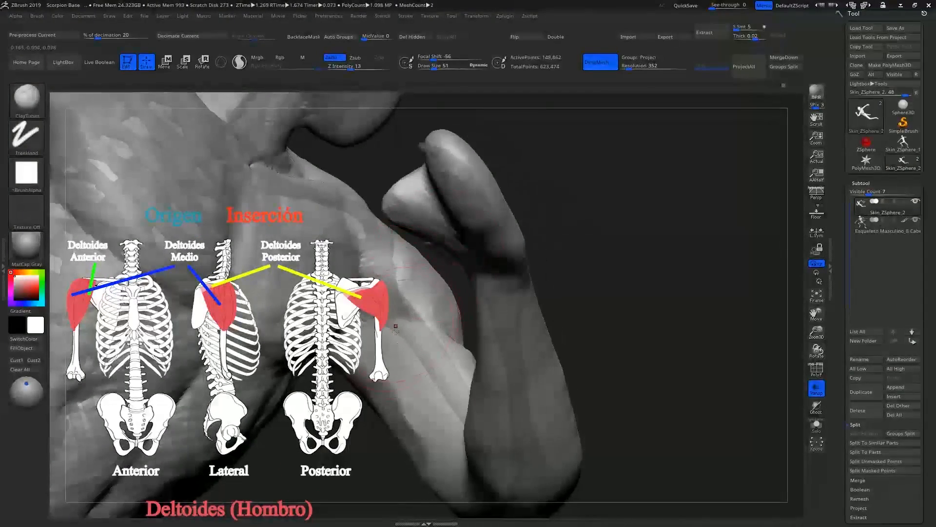
right_click_drag(518, 238, 415, 287)
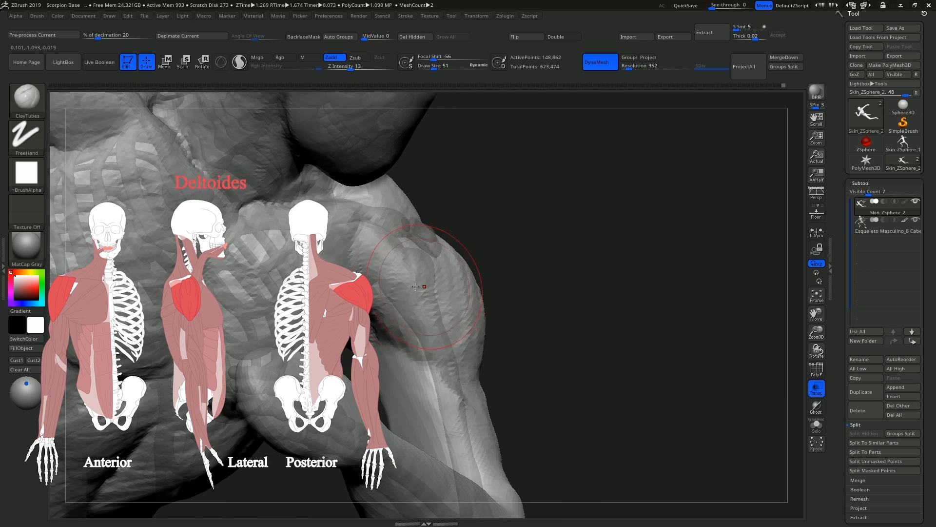
right_click_drag(374, 313, 388, 286)
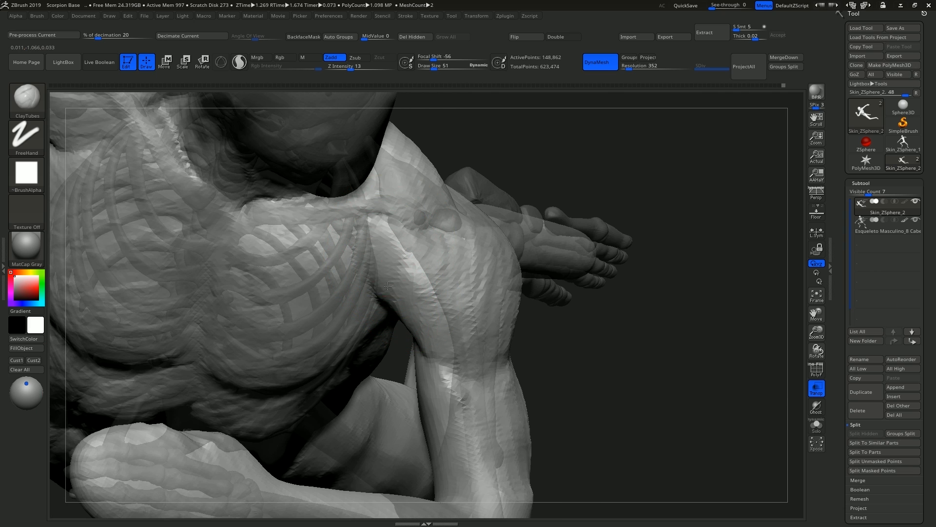
mouse_move(441, 301)
right_mouse_down()
mouse_move(420, 312)
mouse_move(411, 334)
mouse_move(447, 236)
mouse_move(433, 296)
mouse_move(403, 256)
right_mouse_up()
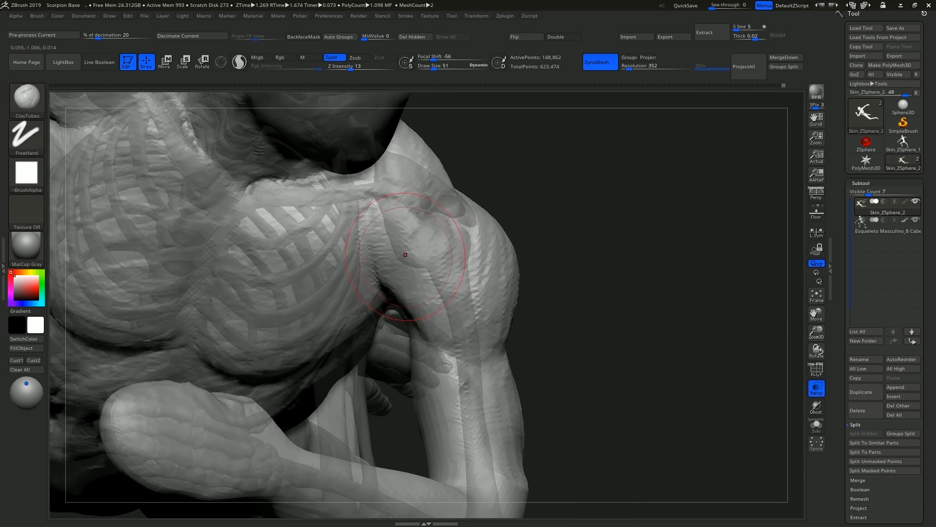
mouse_move(430, 309)
right_mouse_down()
mouse_move(414, 302)
mouse_move(498, 328)
mouse_move(419, 280)
mouse_move(528, 257)
mouse_move(545, 328)
right_mouse_up()
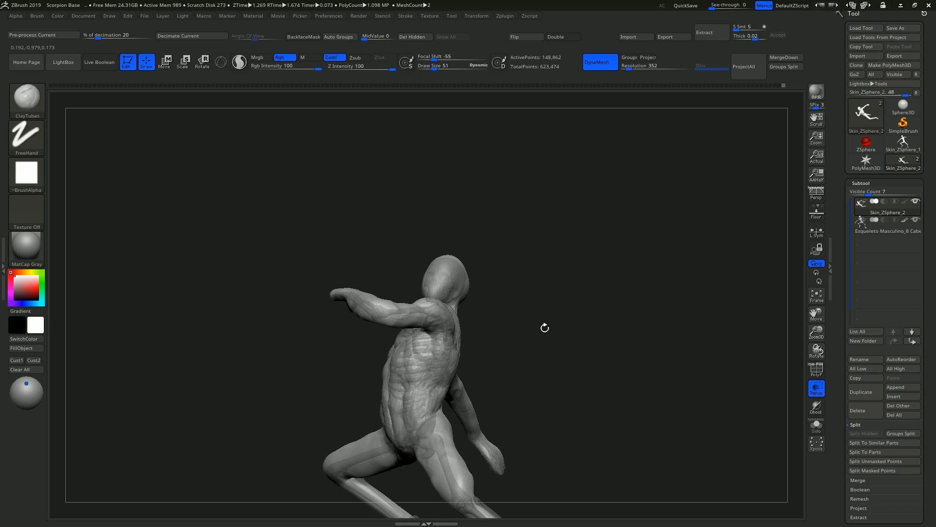
left_click(816, 388)
mouse_move(598, 278)
right_mouse_down()
mouse_move(521, 313)
mouse_move(550, 330)
mouse_move(514, 297)
mouse_move(542, 324)
mouse_move(629, 317)
right_mouse_up()
left_click(816, 389)
Build up the right infraspinatus across the scapula toward the humerus with ClayTubes at Draw Size 33
mouse_move(482, 234)
right_mouse_down("ctrl")
mouse_move(509, 303)
mouse_move(483, 273)
mouse_move(446, 255)
mouse_move(446, 243)
mouse_move(444, 285)
mouse_move(506, 265)
right_mouse_up("ctrl")
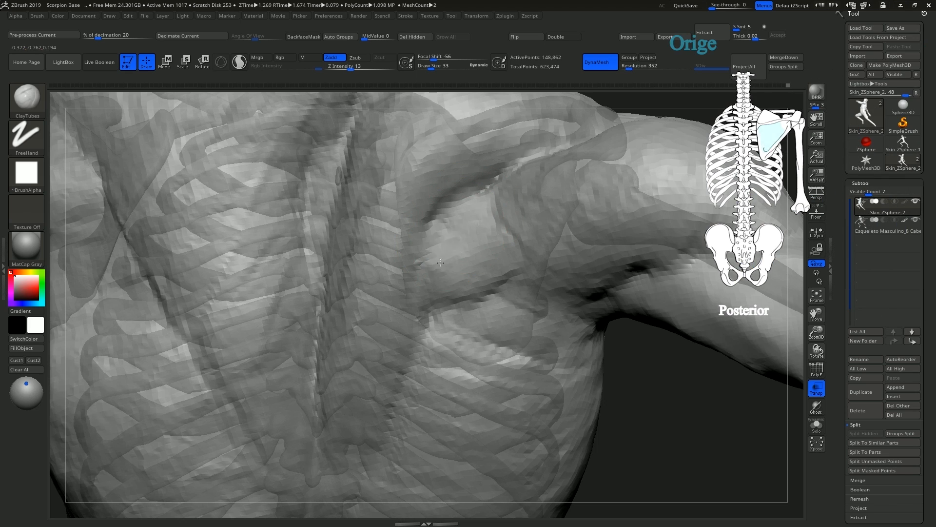
right_click_drag(490, 293, 486, 264)
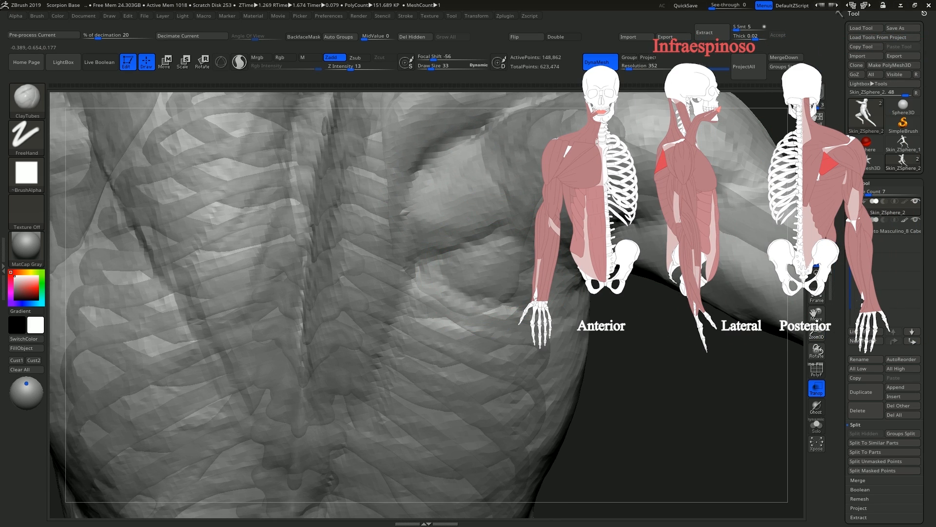
right_click_drag(521, 270, 532, 272)
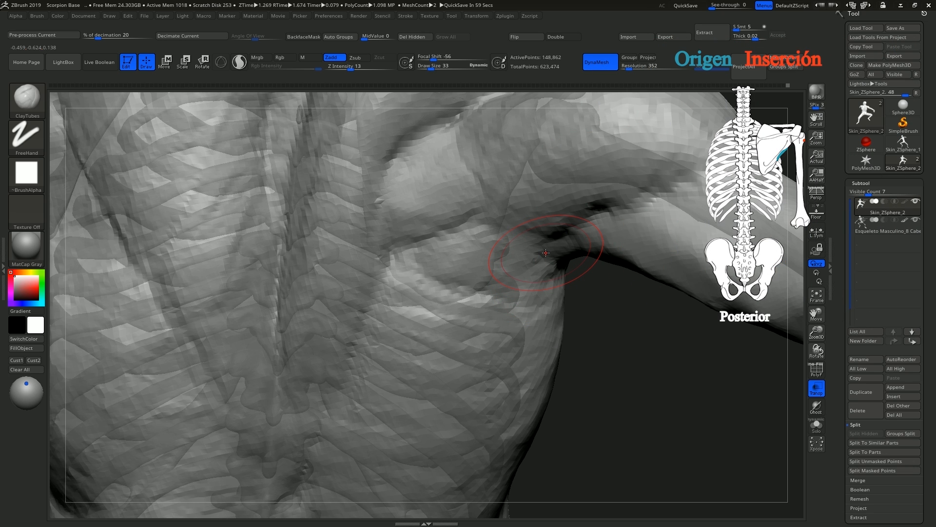
Sculpt the muscle running from the right scapula's outer edge through the armpit to the upper arm with ClayTubes at Draw Size 33
right_click_drag(551, 250, 535, 231)
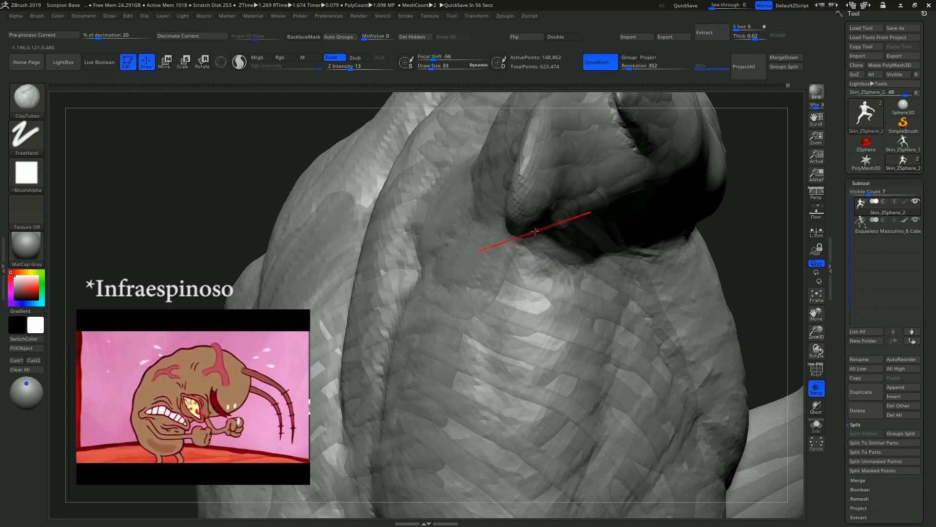
right_click_drag(441, 272, 505, 235)
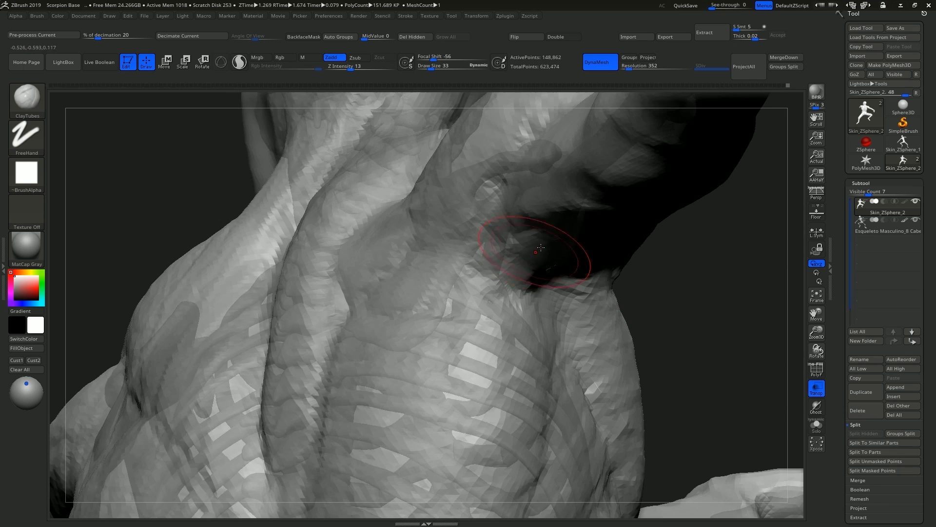
right_click_drag(502, 260, 510, 241)
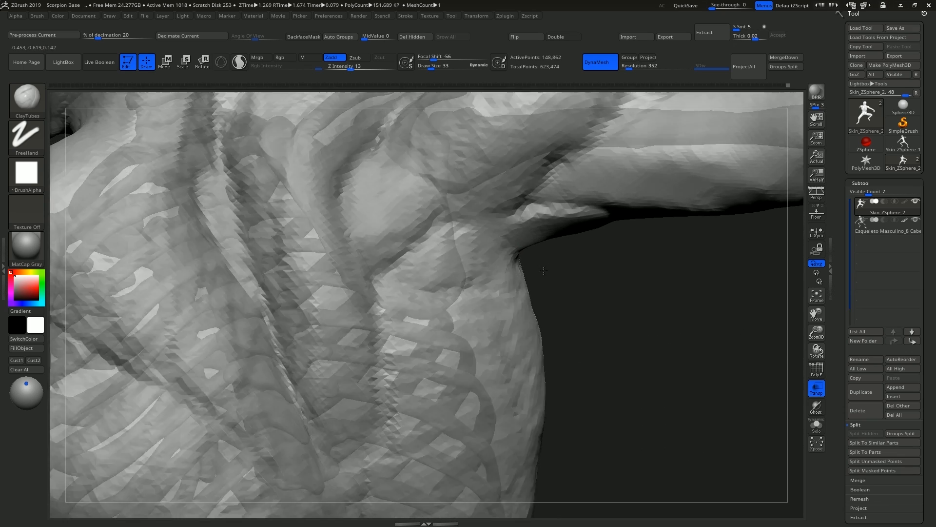
right_click_drag(502, 249, 509, 254)
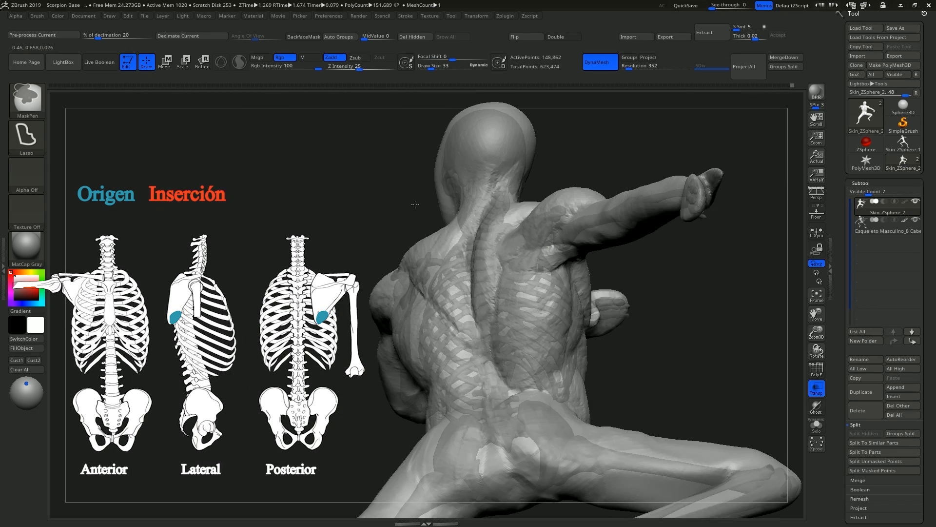
Sculpt the right teres major from the scapula's lower corner toward the humerus with ClayTubes at Draw Size 42
right_click_drag(517, 268, 534, 286)
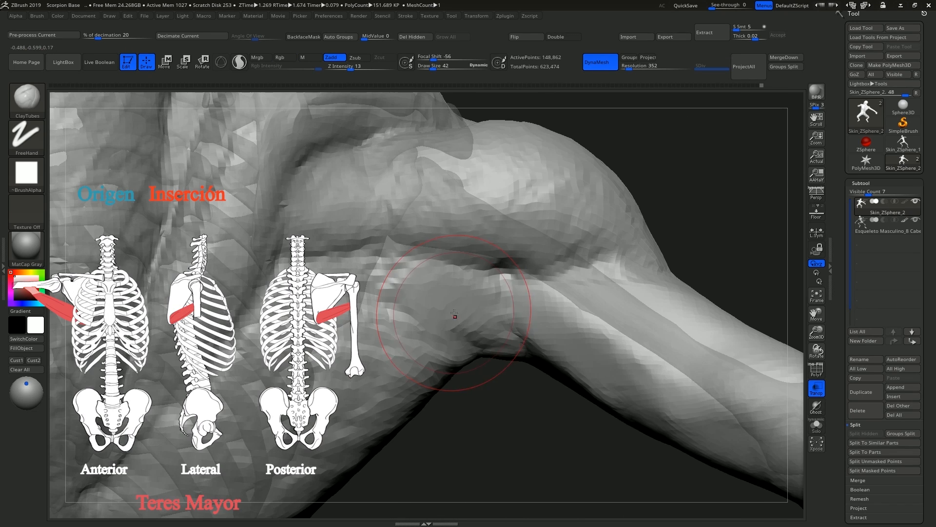
mouse_move(419, 290)
right_mouse_down()
mouse_move(456, 307)
mouse_move(459, 298)
right_mouse_up()
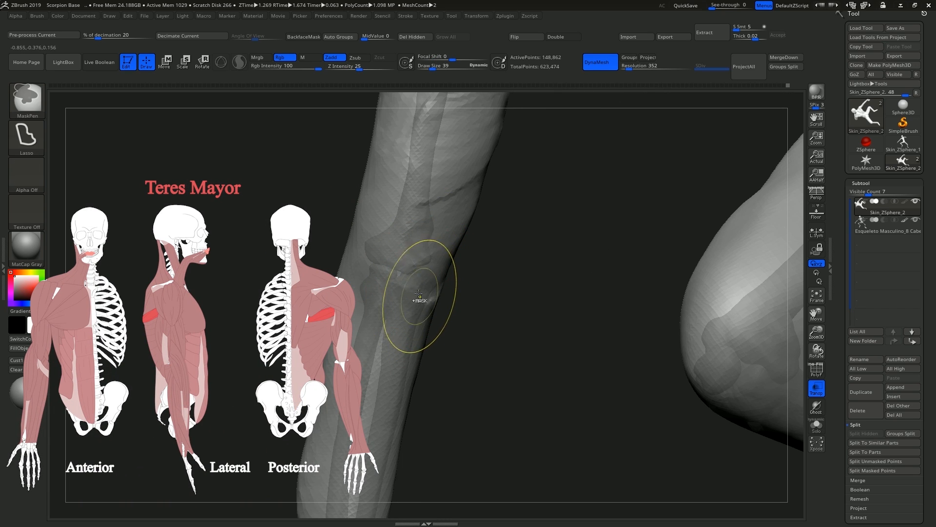
Build up the front and inner side of the right upper arm from the armpit to the elbow with ClayTubes at Draw Size 45
right_click_drag(412, 309, 429, 278)
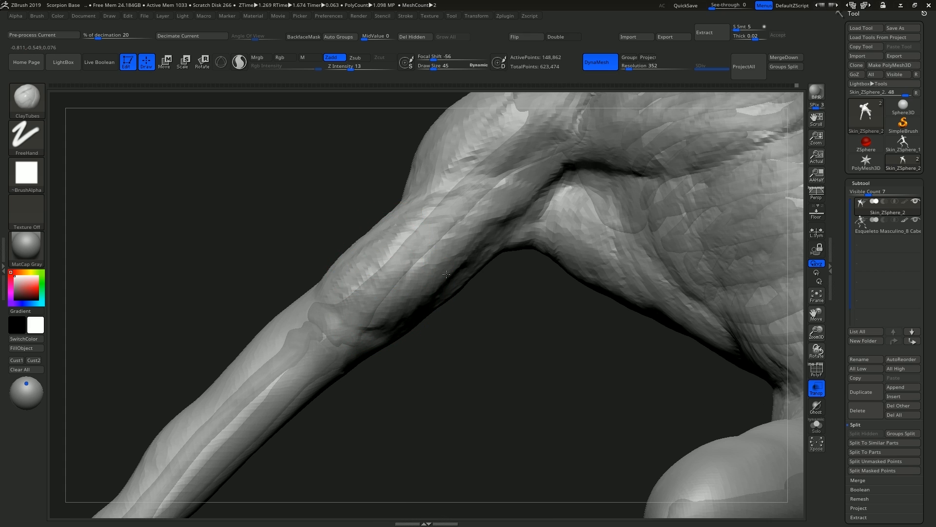
right_click_drag(456, 266, 371, 298)
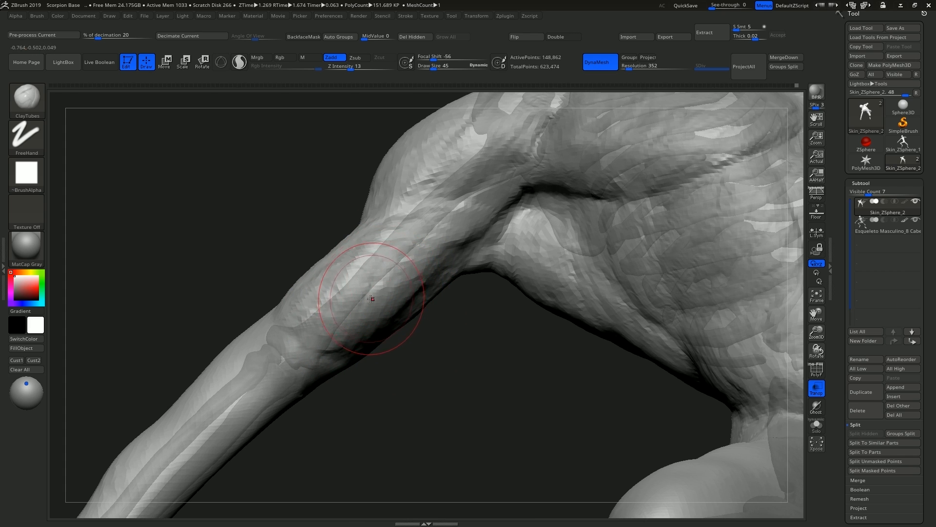
mouse_move(459, 235)
right_mouse_down()
mouse_move(472, 234)
mouse_move(439, 245)
right_mouse_up()
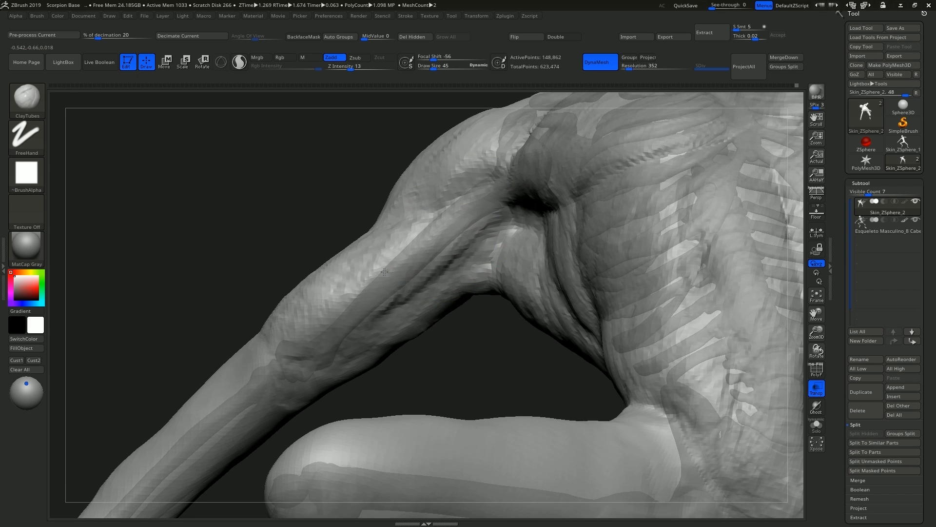
right_click_drag(370, 317, 398, 295)
mouse_move(490, 233)
right_mouse_down()
mouse_move(365, 271)
mouse_move(424, 293)
mouse_move(317, 273)
right_mouse_up()
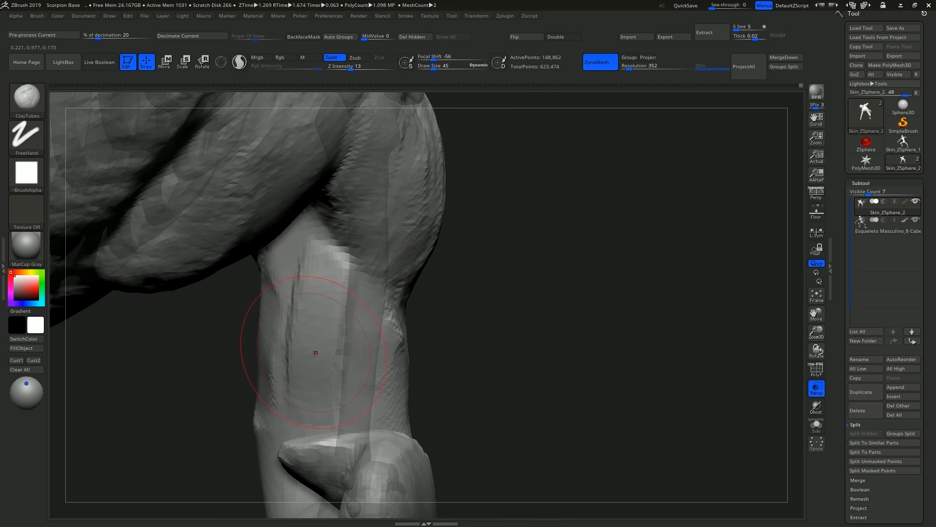
Sculpt the left biceps from below the deltoid to the inside of the bent elbow with ClayTubes at Draw Size 45
right_click_drag(314, 351, 352, 211)
left_click_drag(353, 211, 352, 290)
right_click_drag(355, 306, 402, 305)
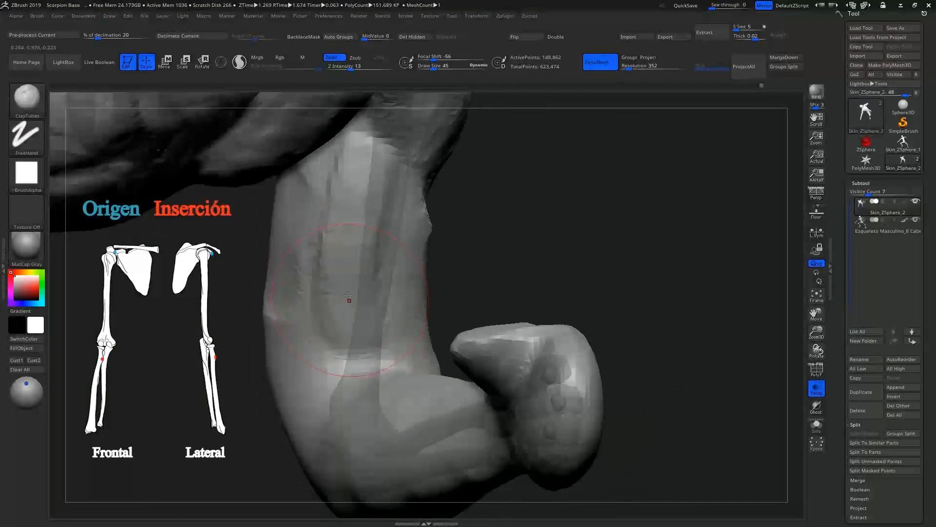
right_click_drag(404, 298, 390, 308)
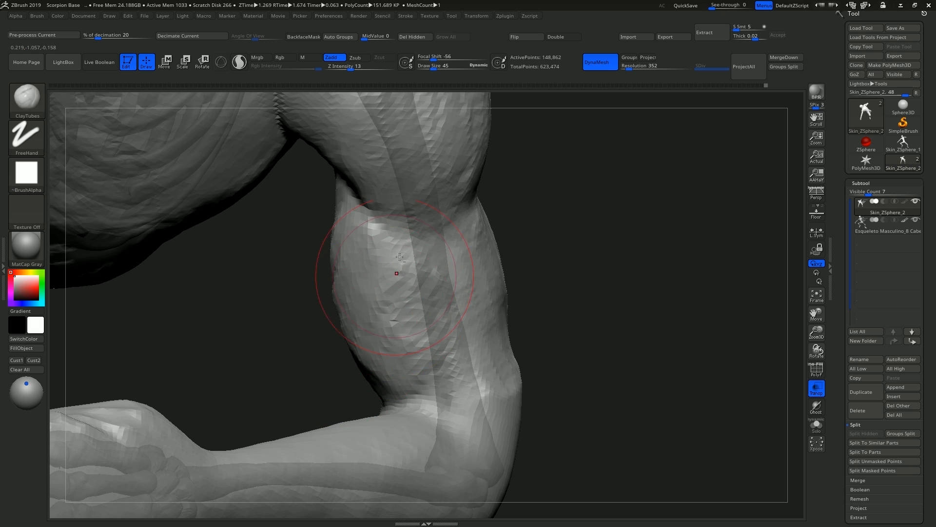
mouse_move(407, 327)
right_mouse_down()
mouse_move(353, 319)
mouse_move(344, 302)
mouse_move(357, 279)
right_mouse_up()
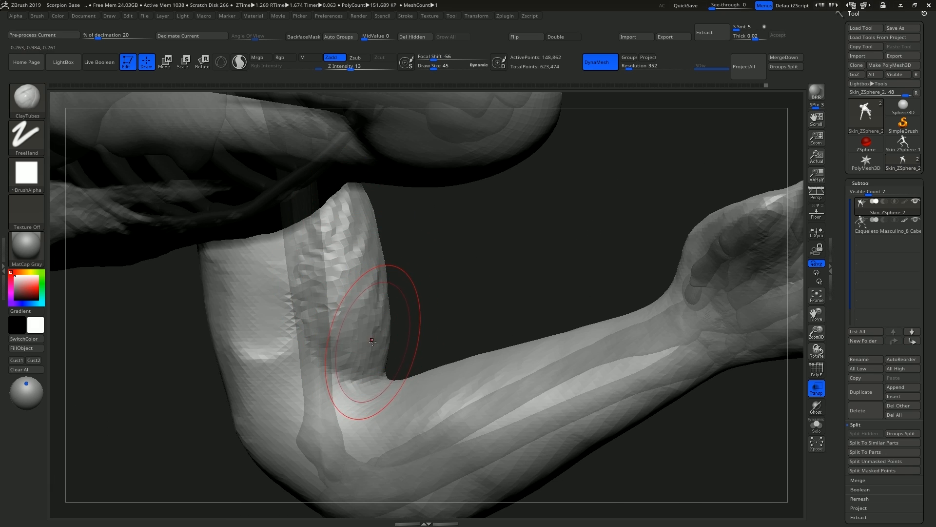
mouse_move(358, 365)
right_mouse_down()
mouse_move(349, 347)
mouse_move(359, 275)
right_mouse_up()
right_click_drag(450, 302, 423, 251)
Adjust the back of the left upper arm near the elbow with the Move brush at Draw Size 69
mouse_move(473, 321)
right_mouse_down()
mouse_move(439, 298)
mouse_move(458, 276)
mouse_move(414, 305)
mouse_move(437, 332)
mouse_move(429, 334)
mouse_move(441, 328)
mouse_move(439, 303)
mouse_move(412, 345)
right_mouse_up()
key("b")
key("m")
key("v")
key("]")
key("]")
key("]")
key("]")
key("]")
key("s")
left_click_drag(412, 345, 409, 346)
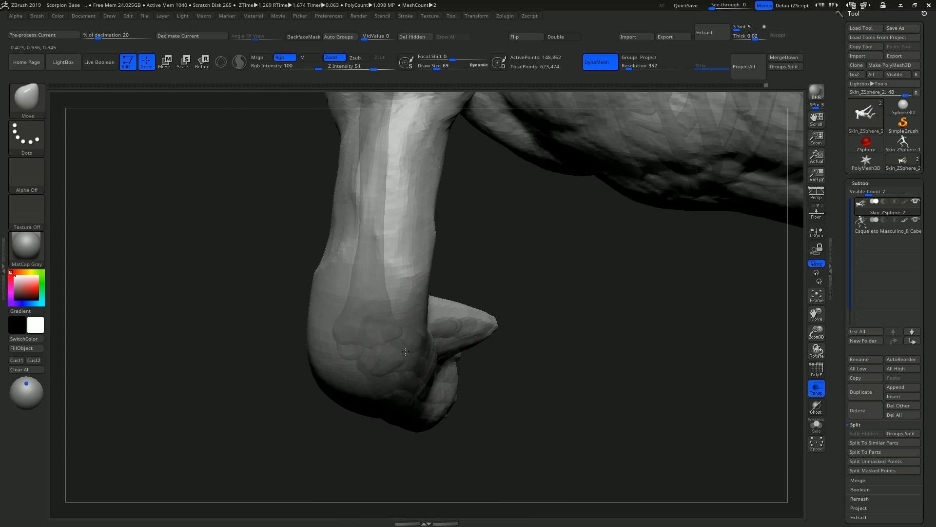
mouse_move(393, 396)
right_mouse_down("alt")
mouse_move(408, 310)
mouse_move(330, 197)
right_mouse_up("alt")
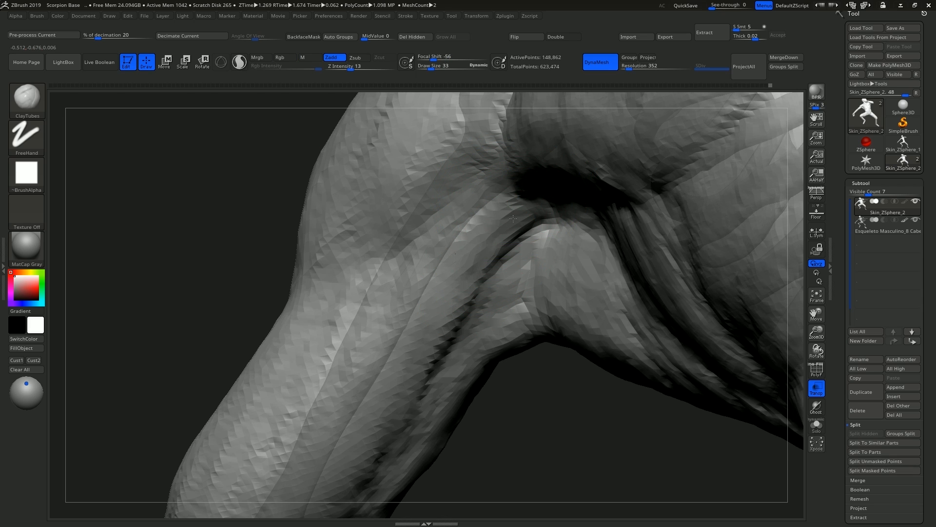
Refine the right inner upper arm at Draw Size 33, then sculpt the right triceps at Draw Size 42 with ClayTubes
mouse_move(513, 219)
left_mouse_down()
mouse_move(528, 233)
mouse_move(455, 312)
left_mouse_up()
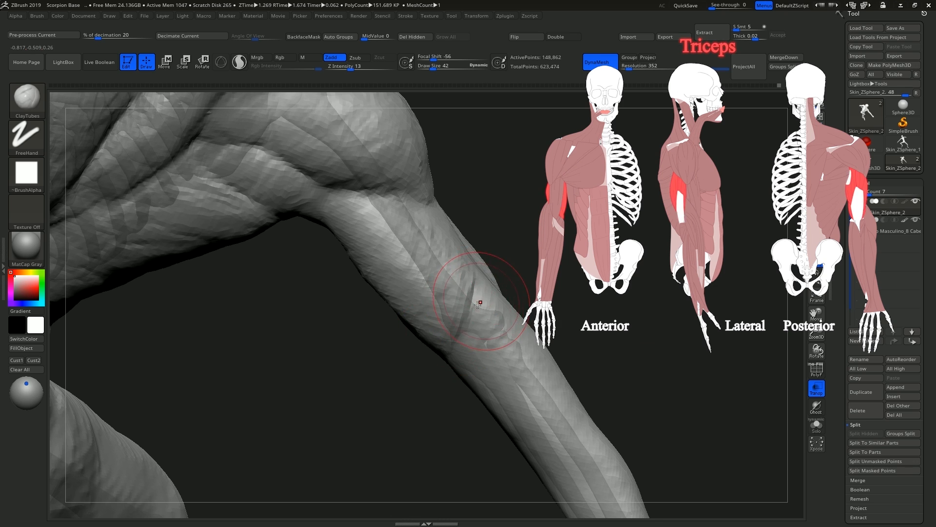
right_click_drag(478, 301, 456, 288)
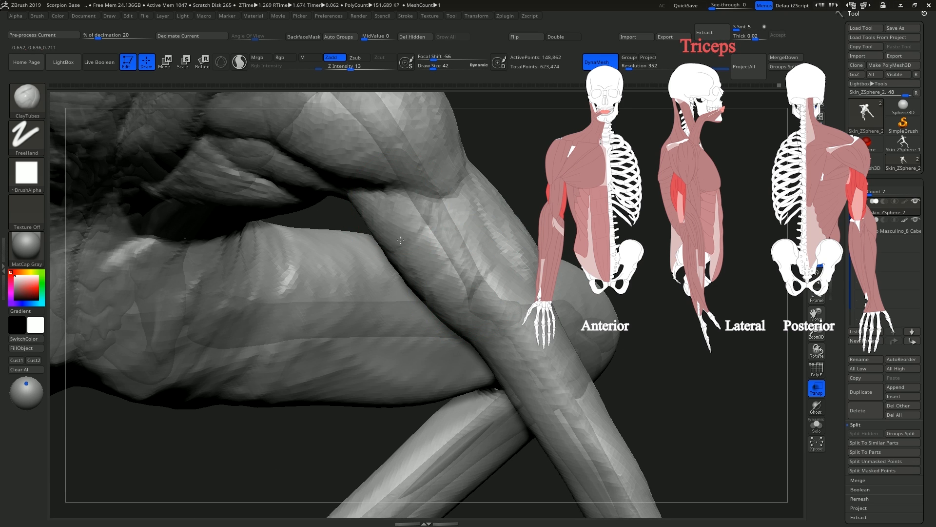
mouse_move(400, 240)
right_mouse_down()
mouse_move(506, 234)
mouse_move(434, 363)
mouse_move(477, 294)
mouse_move(523, 294)
right_mouse_up()
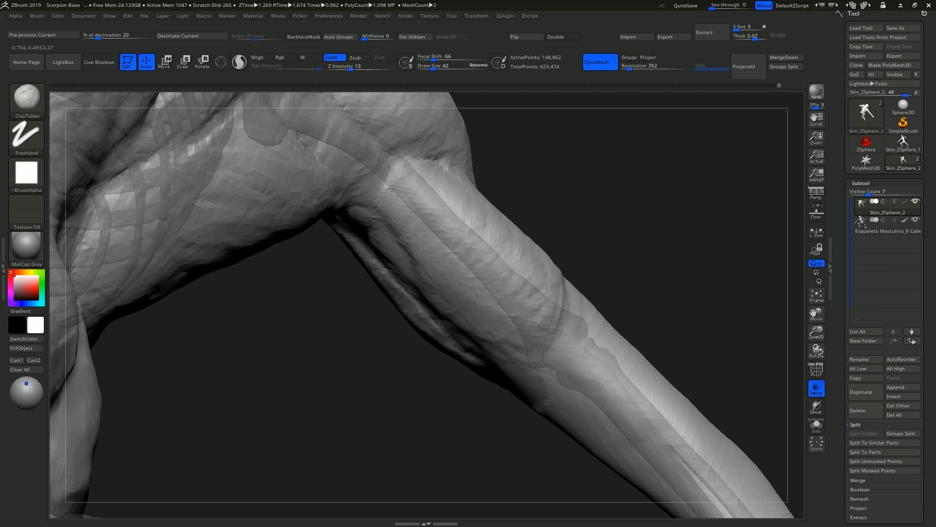
mouse_move(555, 309)
right_mouse_down("ctrl")
mouse_move(575, 273)
mouse_move(502, 328)
mouse_move(458, 334)
right_mouse_up("ctrl")
mouse_move(510, 290)
right_mouse_down()
mouse_move(453, 302)
mouse_move(439, 219)
mouse_move(428, 282)
mouse_move(463, 337)
right_mouse_up()
Refine the right triceps from beneath the deltoid to the elbow with ClayTubes, reducing the Draw Size to 36
key("]")
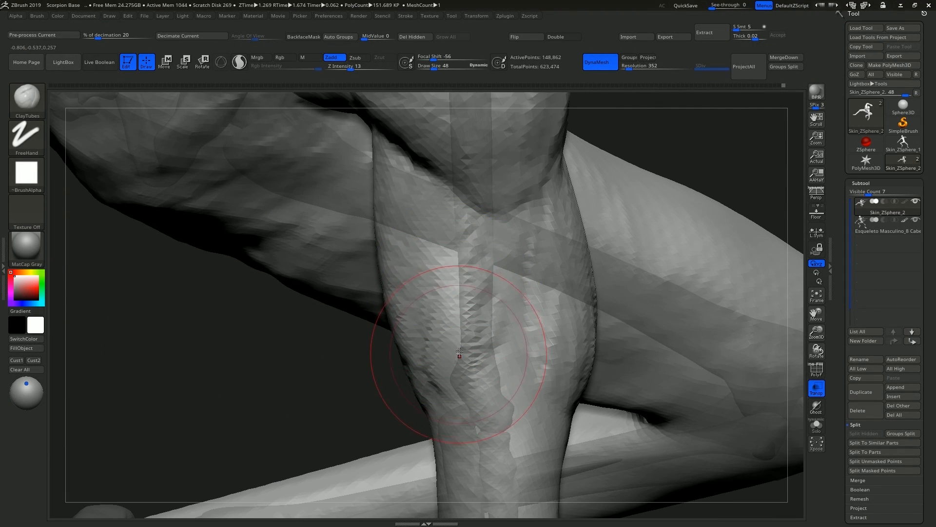
key("[")
mouse_move(452, 320)
left_mouse_down()
mouse_move(433, 309)
mouse_move(453, 326)
mouse_move(451, 273)
mouse_move(403, 254)
left_mouse_up()
key("s")
right_click_drag(429, 200, 435, 274)
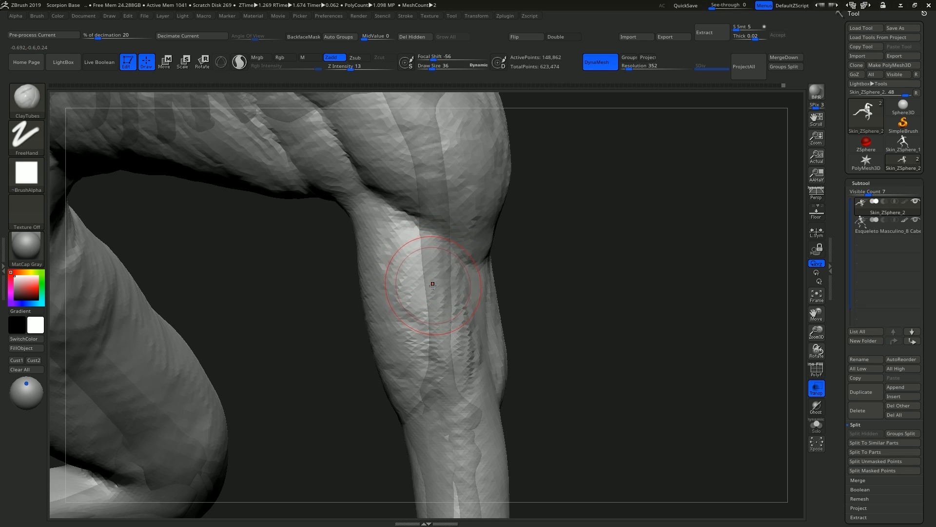
right_click_drag(432, 270, 429, 261)
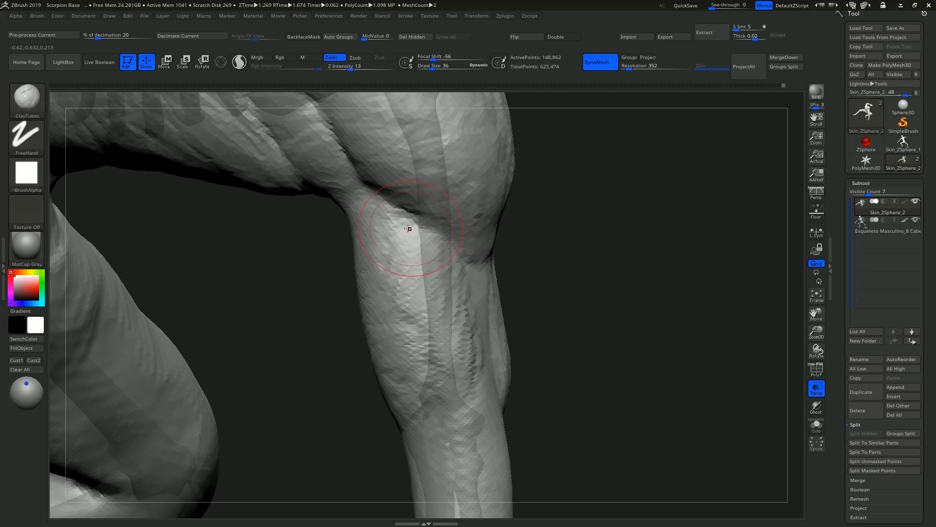
mouse_move(407, 228)
right_mouse_down()
mouse_move(422, 247)
mouse_move(398, 244)
right_mouse_up()
right_click_drag(392, 206, 416, 275)
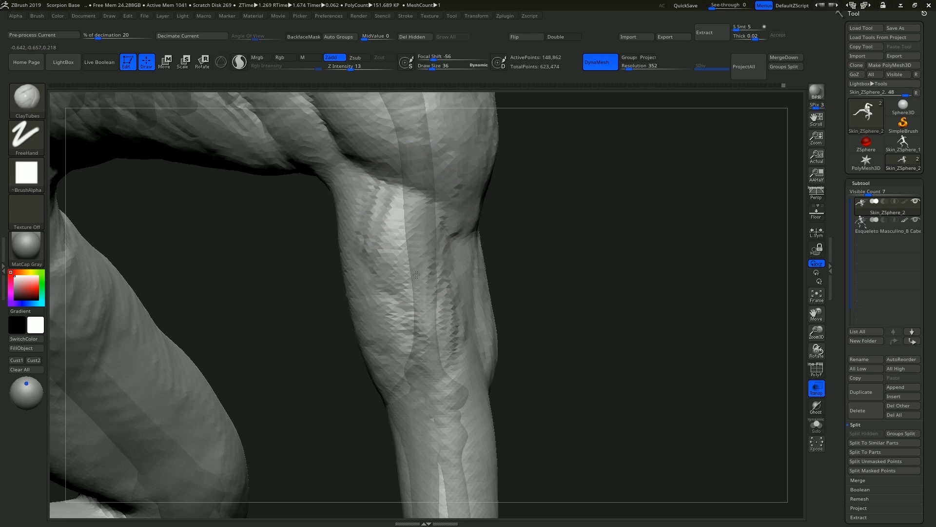
mouse_move(463, 303)
right_mouse_down()
mouse_move(414, 208)
mouse_move(501, 243)
mouse_move(493, 267)
mouse_move(515, 266)
right_mouse_up()
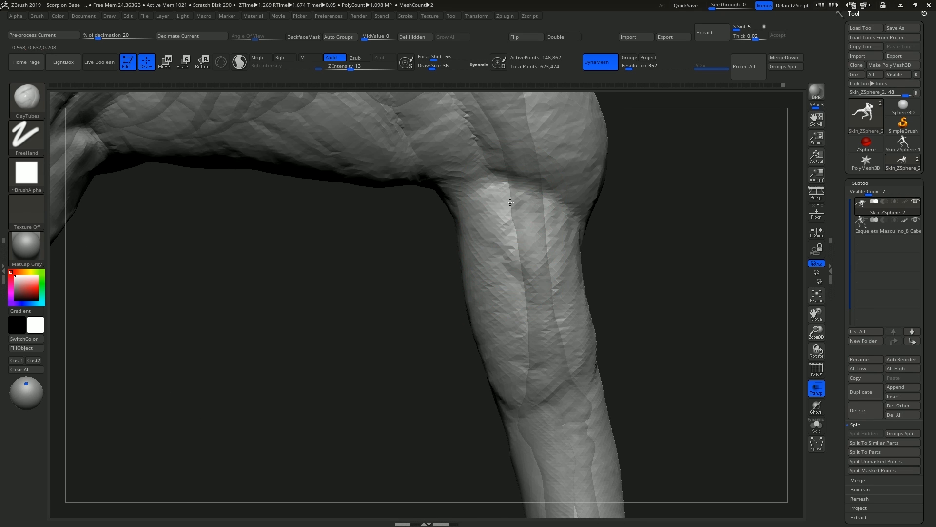
mouse_move(517, 229)
right_mouse_down()
mouse_move(478, 244)
mouse_move(451, 271)
right_mouse_up()
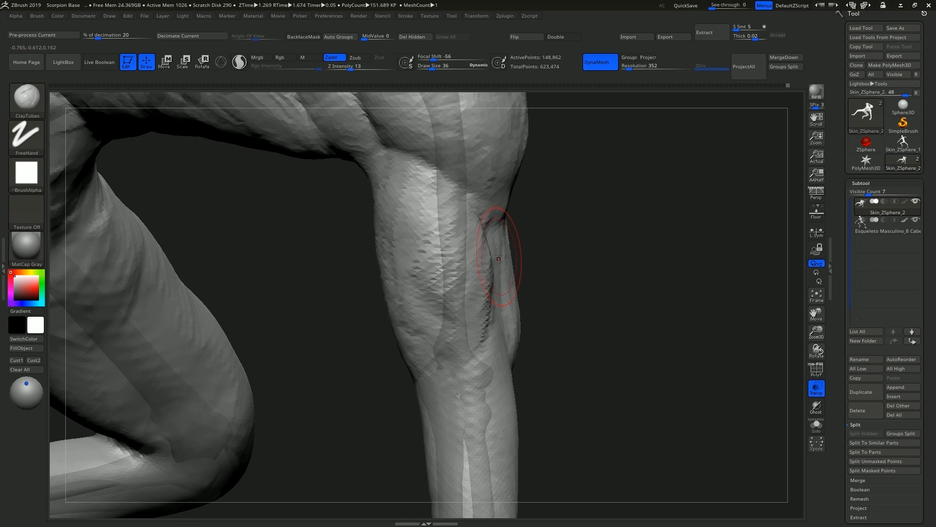
Adjust the contour of the right upper arm beside the biceps with the Move brush
key("b")
key("m")
key("v")
right_click_drag(500, 258, 514, 256)
key("s")
left_click_drag(501, 273, 503, 273)
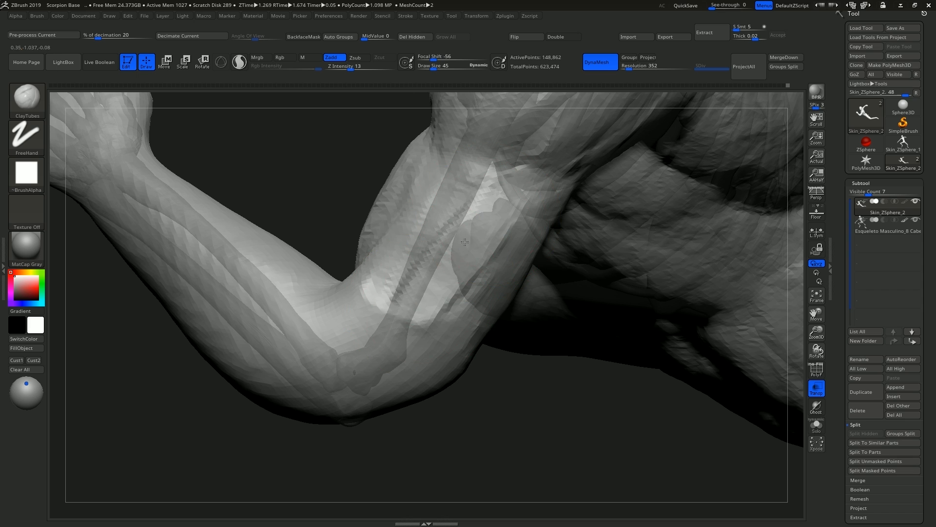
Build up the left triceps on the back of the upper arm below the deltoid with ClayTubes at Draw Size 45
left_click_drag(464, 242, 446, 280)
mouse_move(518, 205)
left_mouse_down()
mouse_move(480, 243)
mouse_move(478, 222)
left_mouse_up()
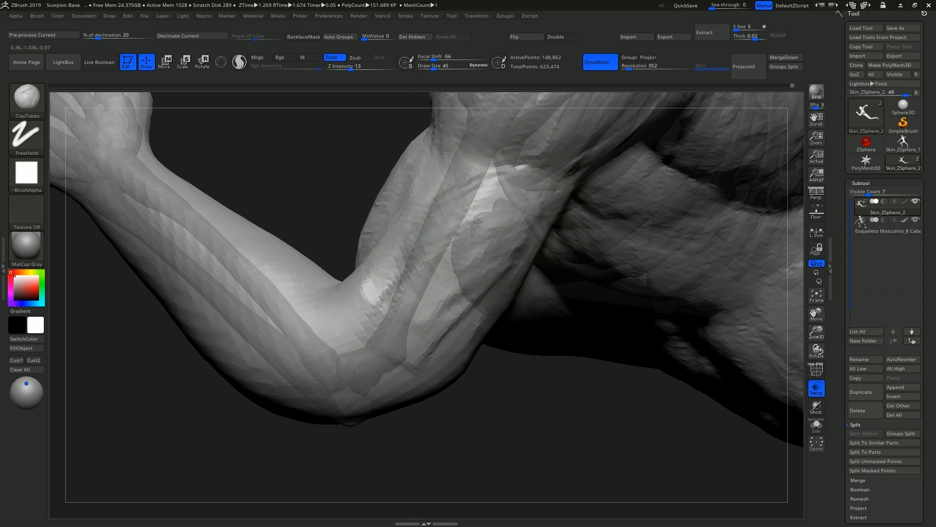
right_click_drag(502, 272, 525, 225)
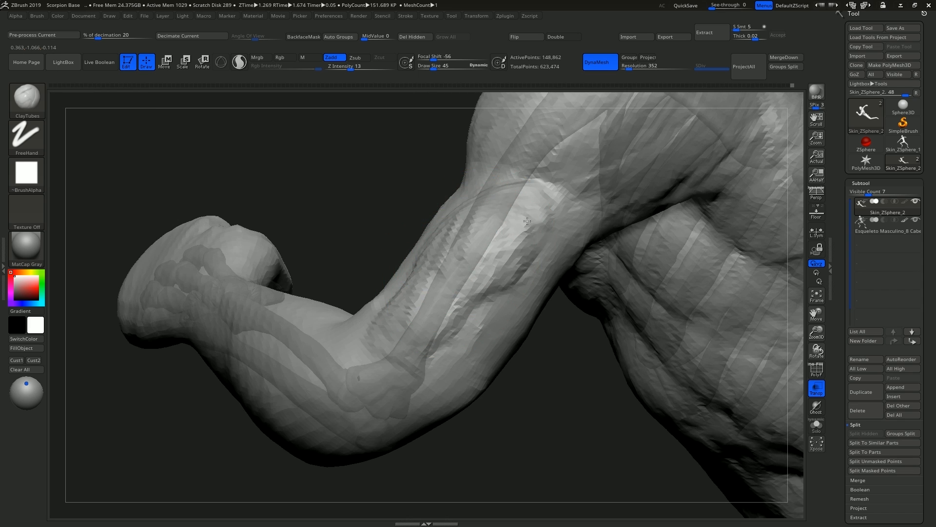
mouse_move(527, 220)
left_mouse_down()
mouse_move(502, 184)
mouse_move(534, 229)
mouse_move(499, 234)
left_mouse_up()
right_click_drag(499, 234, 492, 222)
mouse_move(492, 222)
left_mouse_down()
mouse_move(517, 185)
mouse_move(476, 219)
left_mouse_up()
mouse_move(476, 219)
right_mouse_down()
mouse_move(507, 253)
mouse_move(582, 236)
mouse_move(541, 244)
right_mouse_up()
left_click_drag(541, 244, 522, 317)
right_click_drag(529, 328, 492, 230)
mouse_move(492, 229)
left_mouse_down()
mouse_move(512, 273)
mouse_move(501, 237)
left_mouse_up()
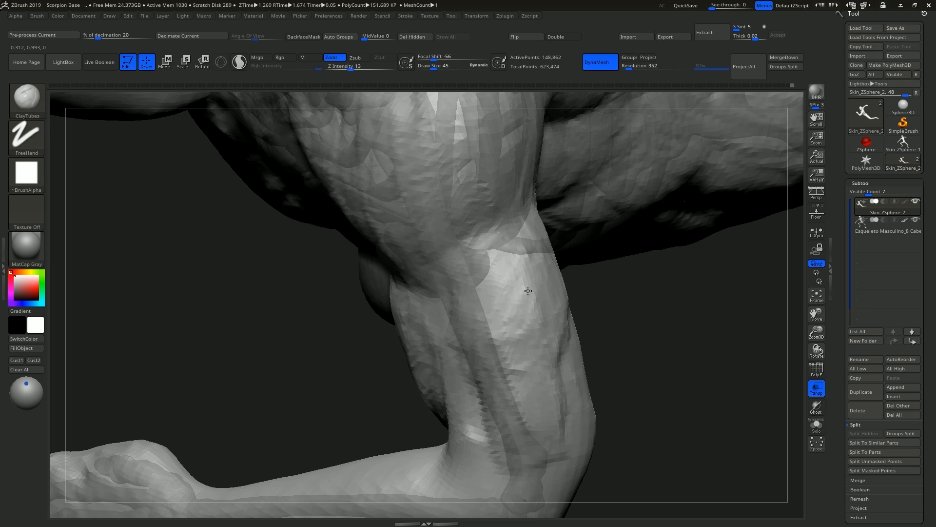
Extend the left triceps volume down to its attachment above the elbow with ClayTubes at Draw Size 45
right_click_drag(529, 290, 468, 205)
right_click_drag(492, 267, 421, 226)
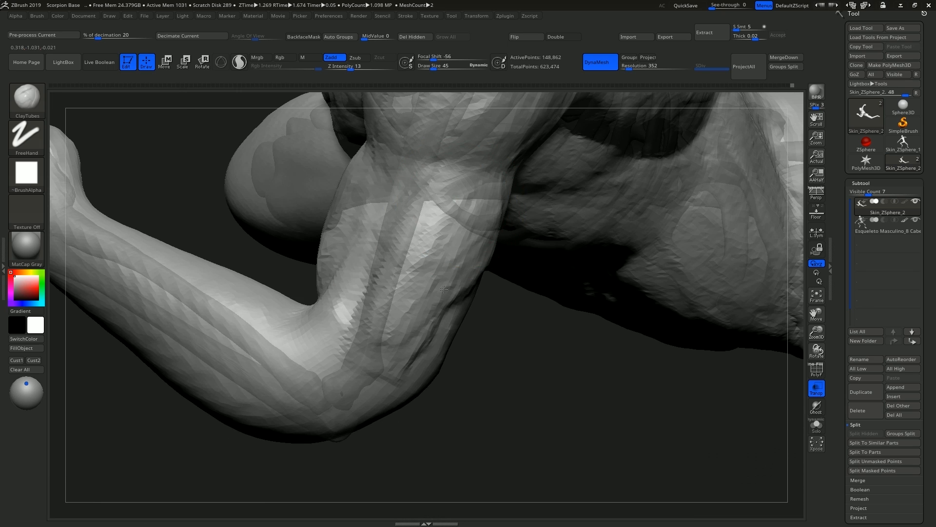
mouse_move(443, 290)
right_mouse_down()
mouse_move(491, 246)
mouse_move(411, 293)
right_mouse_up()
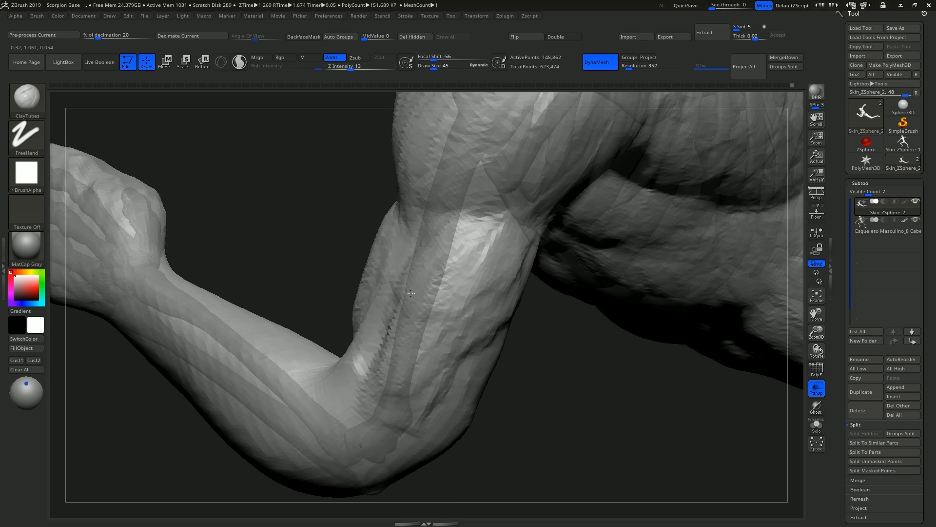
right_click_drag(477, 303, 426, 222)
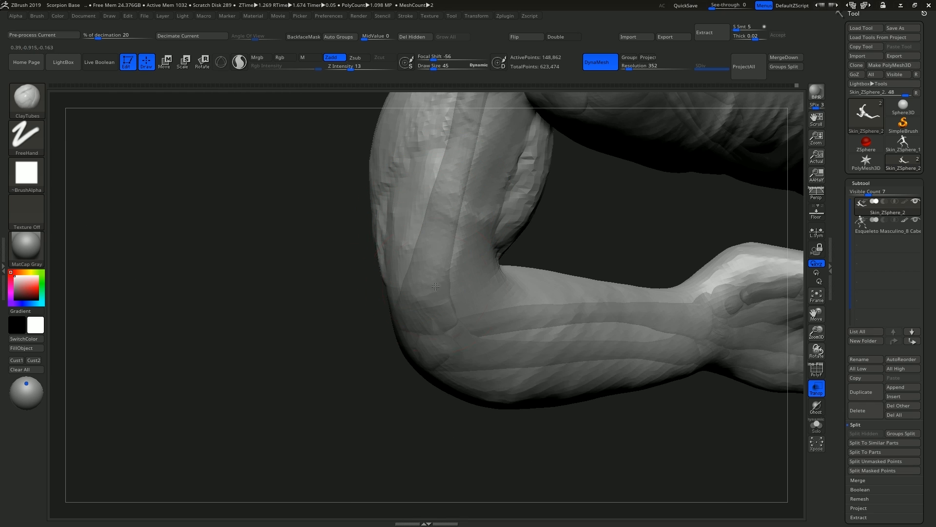
right_click_drag(435, 286, 484, 248)
left_click_drag(459, 225, 499, 180)
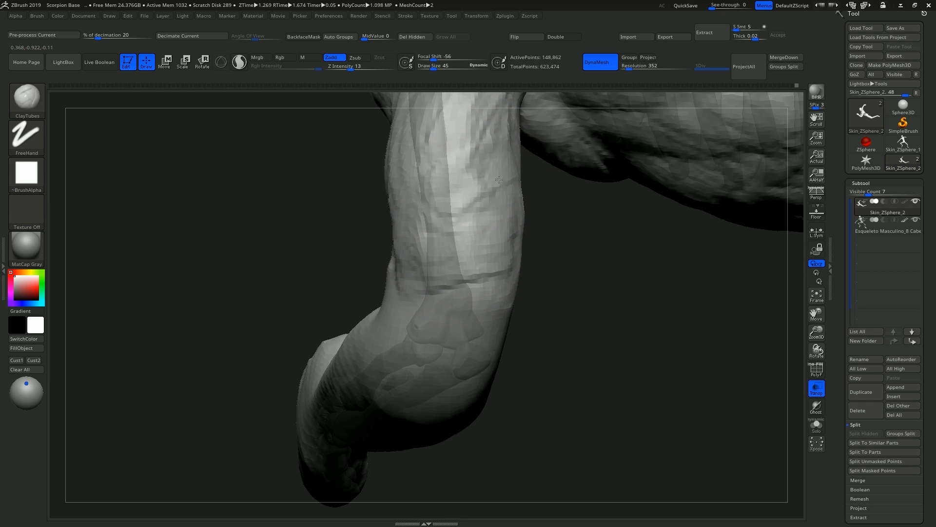
right_click_drag(465, 270, 488, 214)
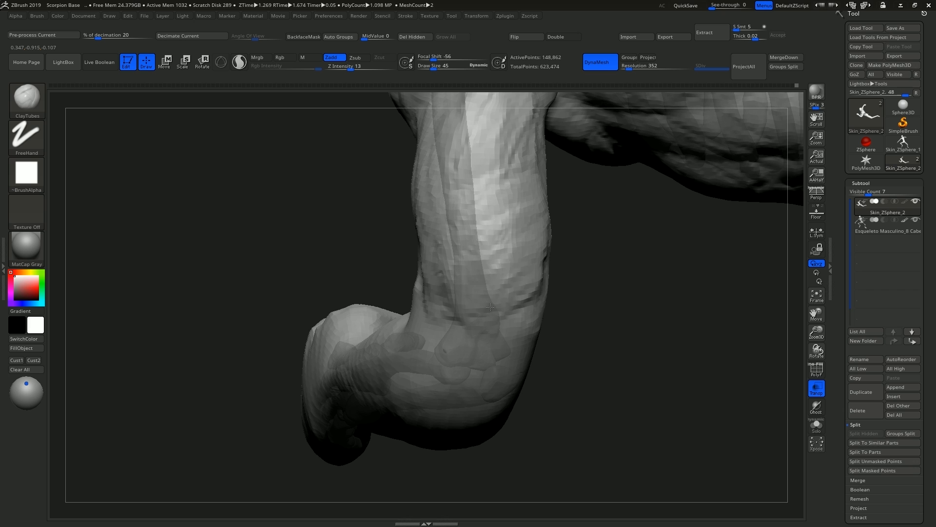
right_click_drag(490, 306, 532, 237)
right_click_drag(492, 363, 458, 352)
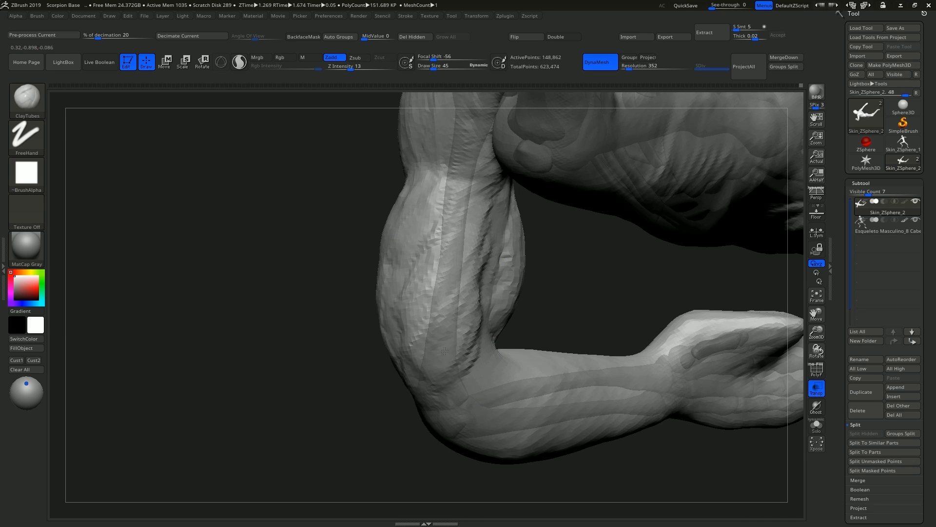
Sculpt the outer left upper arm between biceps and triceps and blend it under the deltoid with ClayTubes, raising the Draw Size to 69
right_click_drag(446, 216, 440, 298)
right_click_drag(414, 359, 468, 254)
mouse_move(459, 324)
right_mouse_down()
mouse_move(480, 292)
mouse_move(422, 272)
mouse_move(461, 278)
mouse_move(470, 259)
mouse_move(503, 284)
mouse_move(419, 263)
right_mouse_up()
mouse_move(433, 325)
right_mouse_down()
mouse_move(483, 361)
mouse_move(452, 250)
mouse_move(460, 341)
mouse_move(504, 328)
mouse_move(522, 299)
mouse_move(510, 297)
right_mouse_up()
key("s")
mouse_move(510, 296)
left_mouse_down()
mouse_move(471, 321)
mouse_move(467, 284)
left_mouse_up()
key("s")
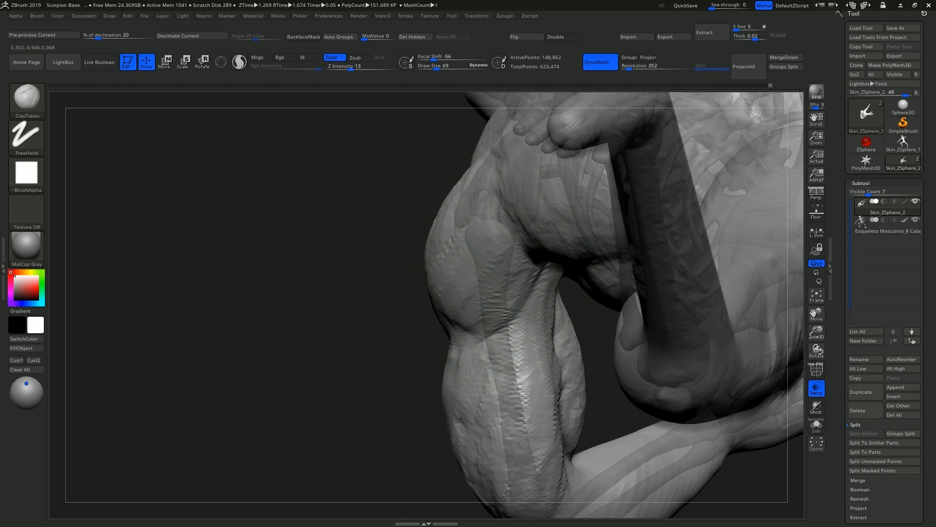
mouse_move(474, 302)
right_mouse_down()
mouse_move(462, 288)
mouse_move(502, 273)
mouse_move(500, 292)
mouse_move(443, 332)
mouse_move(437, 317)
right_mouse_up()
key("s")
left_click_drag(437, 316, 433, 316)
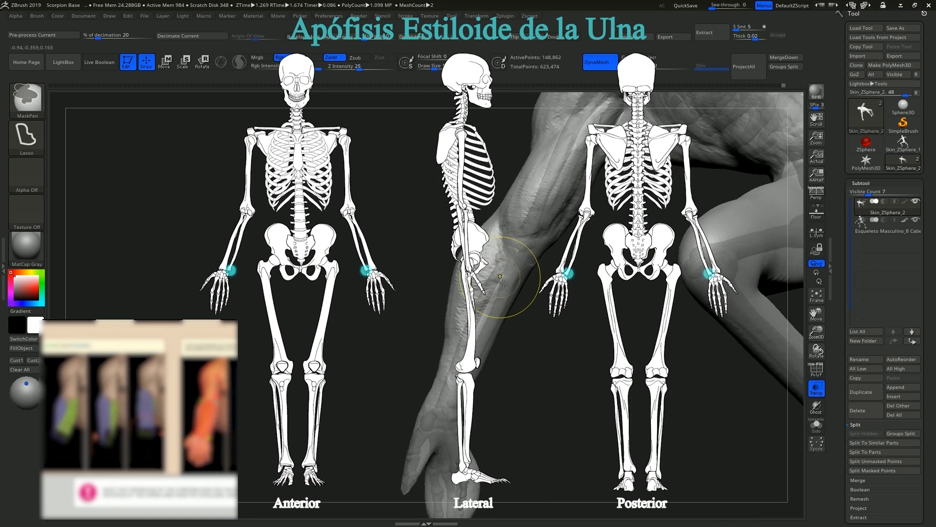
Sculpt the right forearm muscles from the elbow to the wrist with ClayTubes at Draw Sizes 39 and 42
mouse_move(508, 276)
right_mouse_down()
mouse_move(496, 274)
mouse_move(512, 262)
mouse_move(553, 275)
right_mouse_up()
key("s")
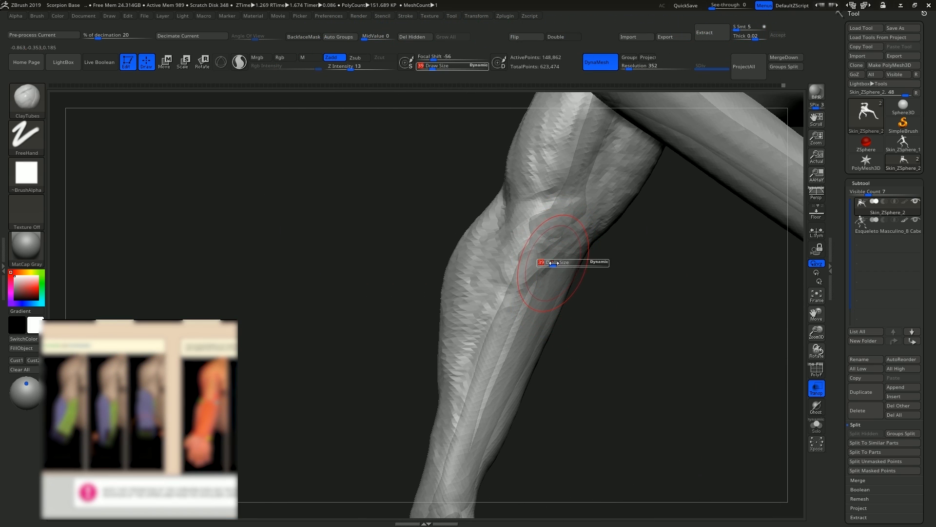
key("ctrl")
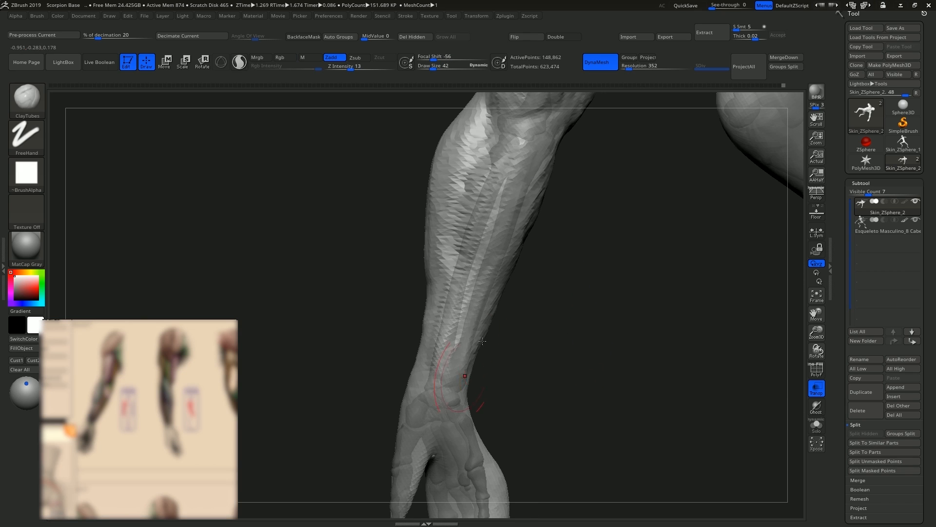
right_click_drag(533, 303, 502, 309)
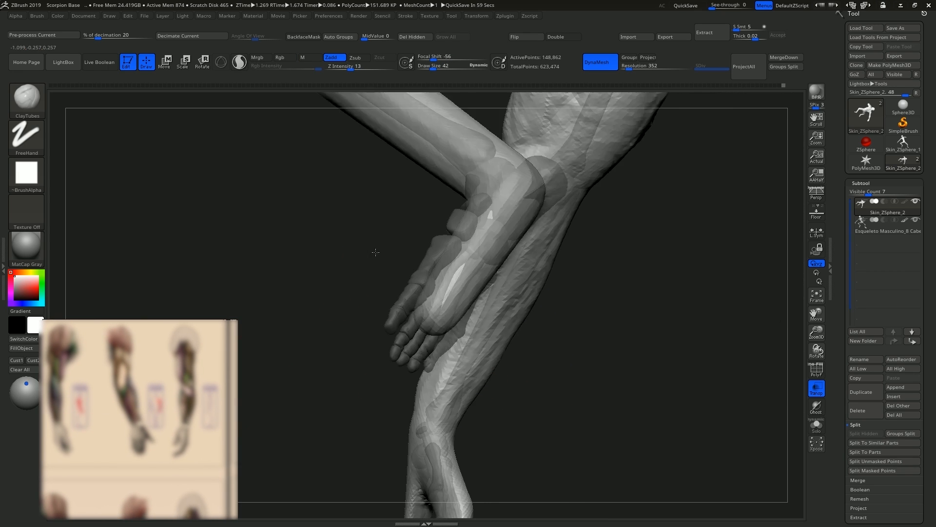
Refine and smooth the upper arm where it meets the armpit, using ClayTubes at Draw Size 39
right_click_drag(375, 252, 498, 258)
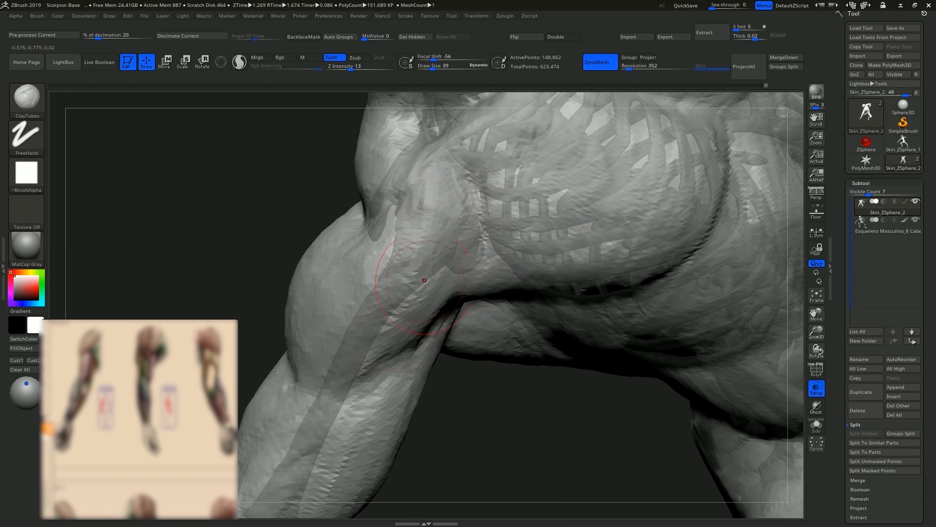
key("shift")
mouse_move(430, 294)
right_mouse_down()
mouse_move(467, 332)
mouse_move(567, 256)
mouse_move(293, 323)
right_mouse_up()
mouse_move(369, 294)
right_mouse_down("ctrl")
mouse_move(477, 343)
mouse_move(427, 314)
mouse_move(398, 345)
mouse_move(439, 317)
mouse_move(452, 284)
right_mouse_up("ctrl")
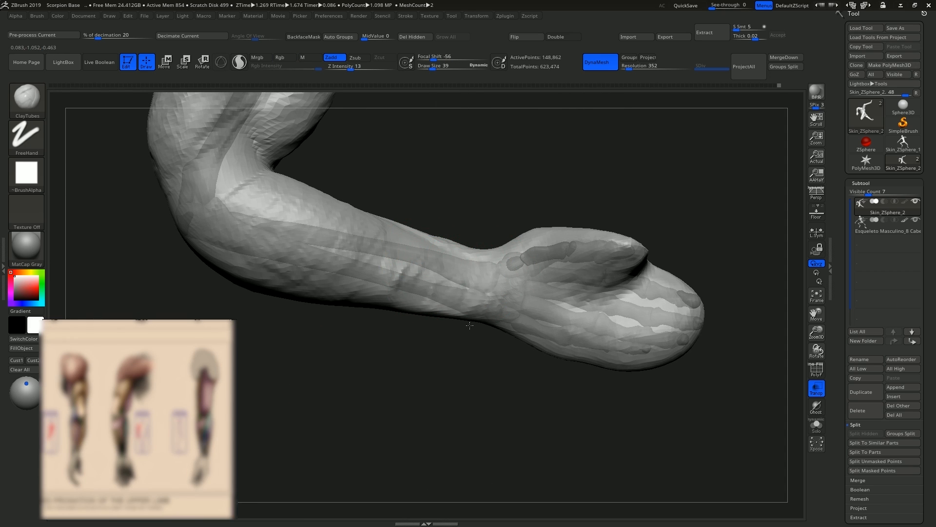
Refine the long muscle forms of the bent forearm toward the wrist with ClayTubes at Draw Size 39
right_click_drag(469, 325, 406, 271)
right_click_drag(476, 298, 427, 263)
right_click_drag(456, 302, 459, 269)
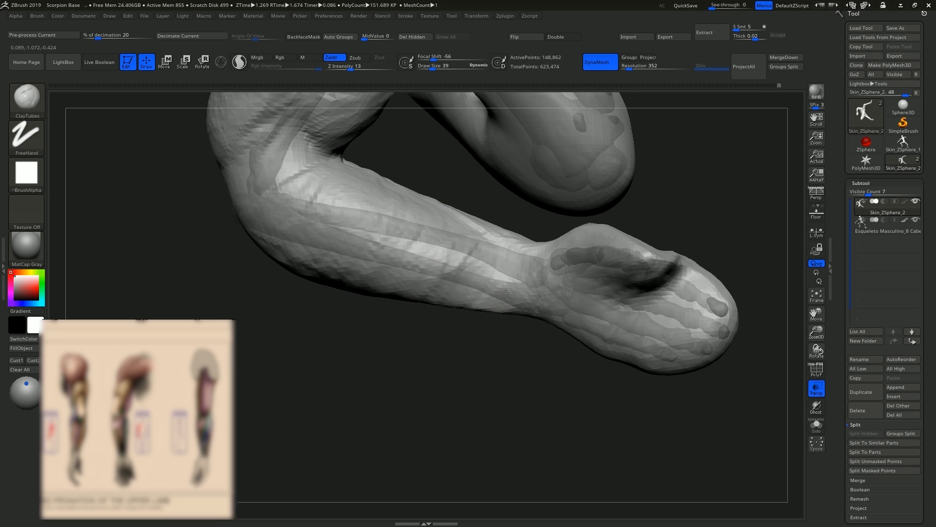
right_click_drag(506, 292, 489, 262)
left_click_drag(460, 300, 366, 297)
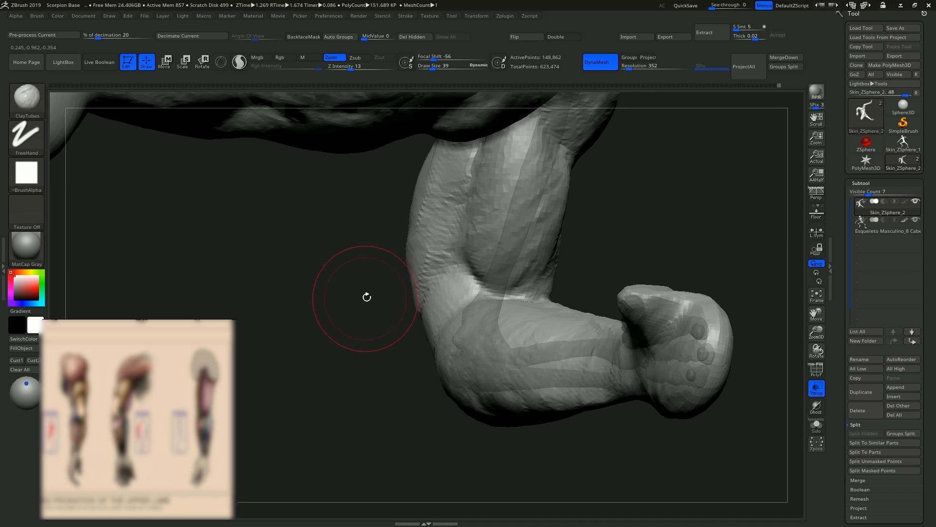
Build up the forearm muscles around the elbow and its inner crook with ClayTubes at Draw Size 39
left_click_drag(477, 274, 440, 249)
left_click_drag(354, 323, 422, 239)
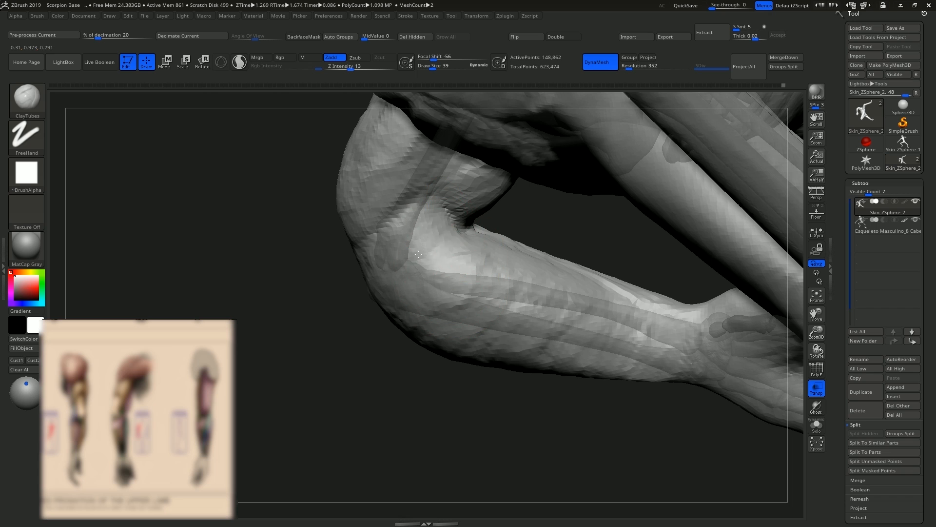
left_click_drag(480, 276, 440, 264)
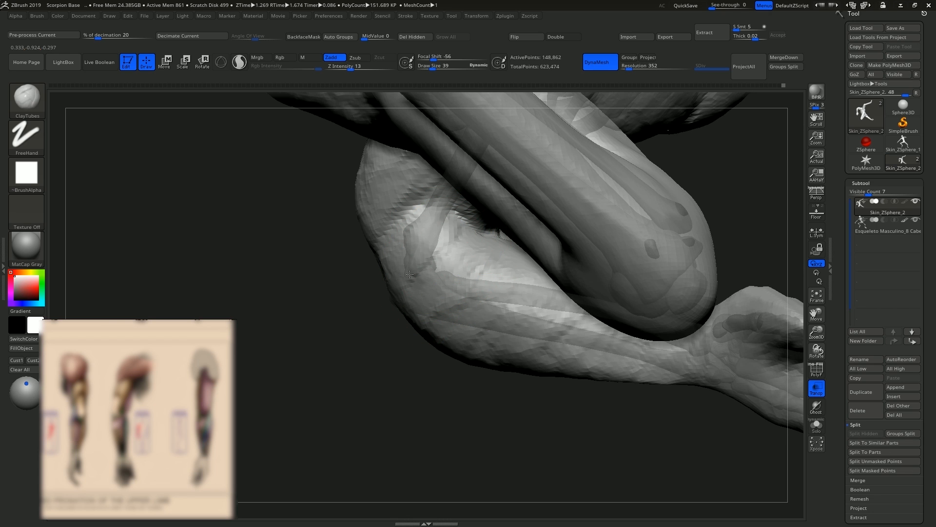
mouse_move(494, 300)
left_mouse_down()
mouse_move(453, 252)
mouse_move(443, 267)
mouse_move(449, 240)
mouse_move(439, 272)
mouse_move(430, 264)
mouse_move(440, 288)
left_mouse_up()
right_click_drag(440, 288, 447, 255)
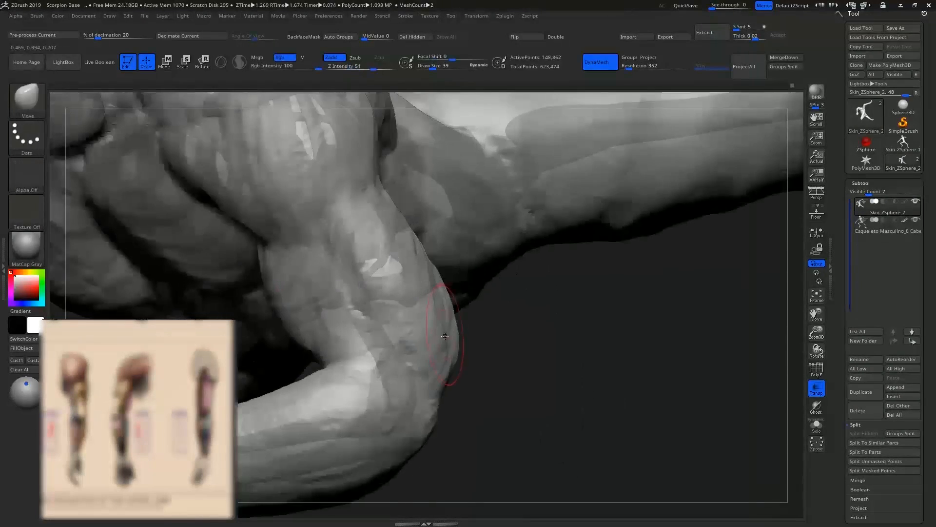
Reshape the upper arm masses between deltoid and elbow with the Move brush at Draw Sizes 90 and 54
key("s")
mouse_move(445, 341)
left_mouse_down()
mouse_move(448, 332)
mouse_move(431, 332)
left_mouse_up()
key("s")
mouse_move(443, 328)
right_mouse_down()
mouse_move(429, 320)
mouse_move(458, 317)
mouse_move(430, 293)
right_mouse_up()
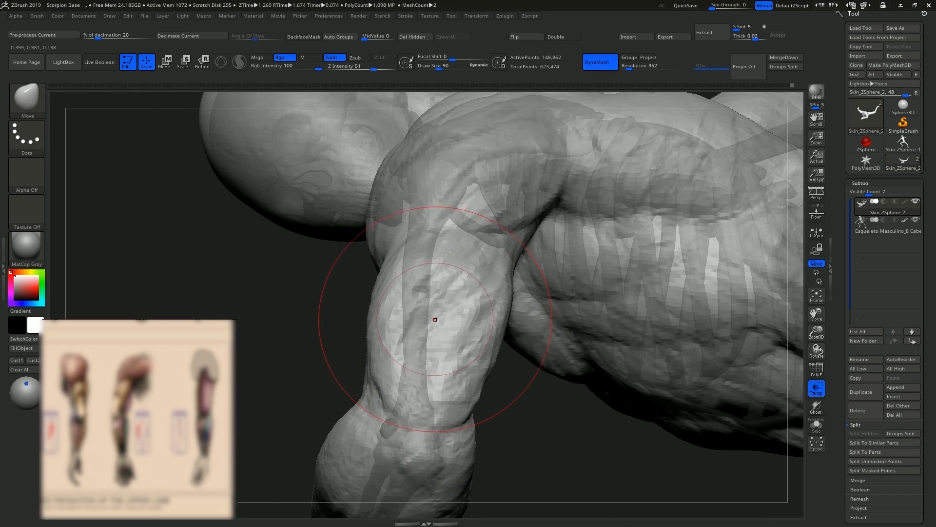
key("s")
left_click_drag(432, 311, 428, 311)
right_click_drag(423, 295, 431, 309)
key("s")
left_click_drag(401, 294, 399, 295)
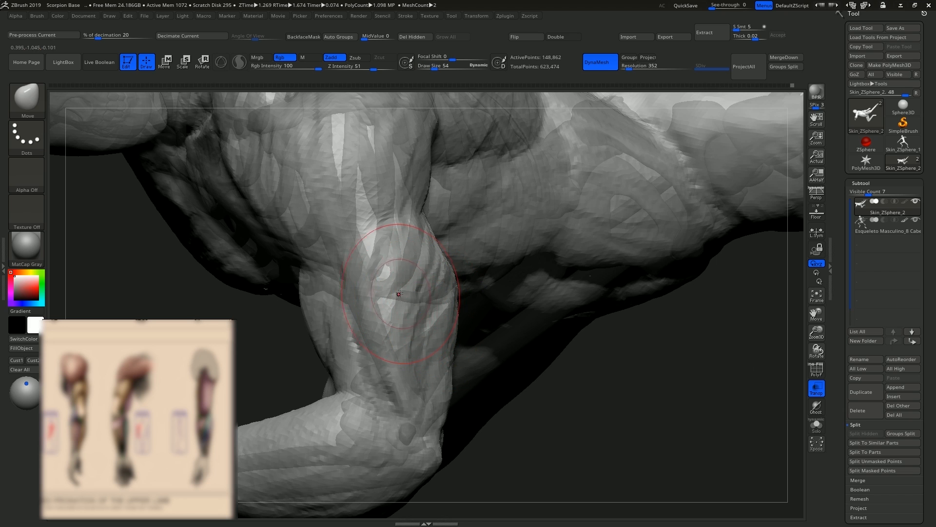
Adjust the upper arm's front and back contours below the deltoid with the Move brush at Draw Sizes 86 and 99
mouse_move(445, 285)
right_mouse_down()
mouse_move(445, 272)
mouse_move(400, 307)
right_mouse_up()
key("s")
left_click_drag(393, 309, 400, 310)
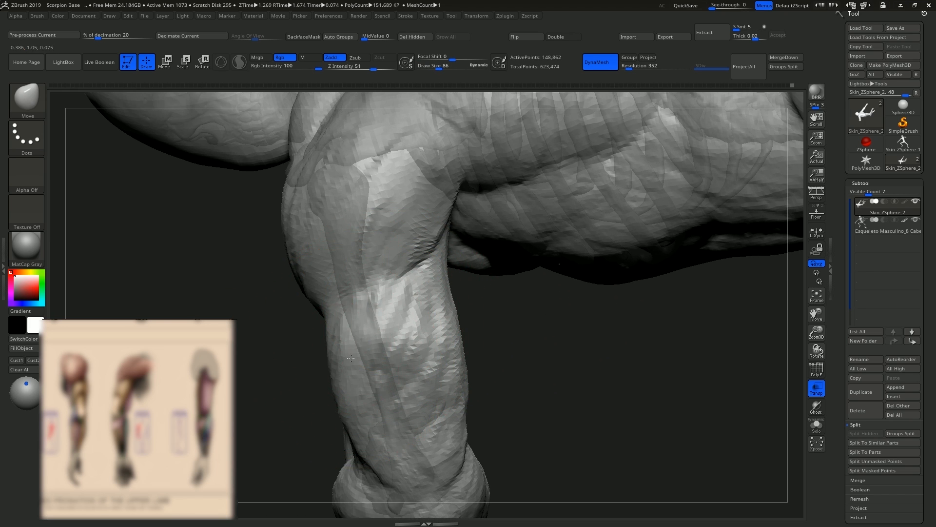
left_click_drag(332, 339, 338, 338)
right_click_drag(370, 332, 408, 317)
key("s")
left_click_drag(407, 317, 409, 317)
left_click_drag(453, 259, 445, 260)
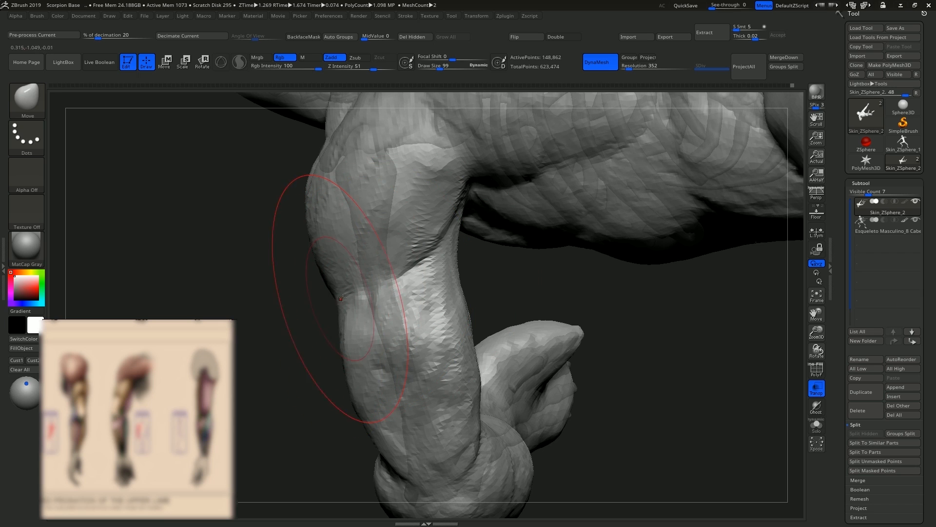
Build up the right side of the neck below the jaw with ClayTubes at Draw Sizes 33 and 39
right_click_drag(408, 303, 428, 326)
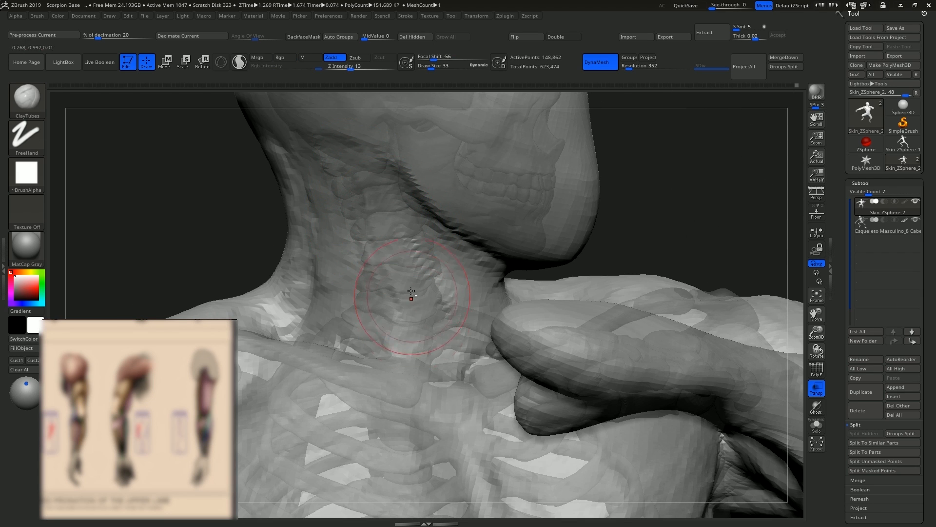
right_click_drag(411, 291, 388, 257)
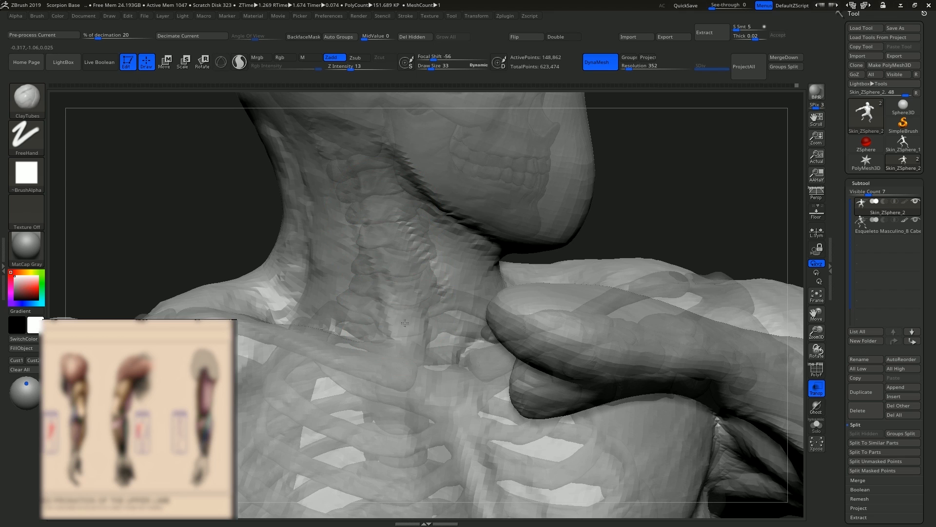
right_click_drag(412, 327, 457, 368, "alt")
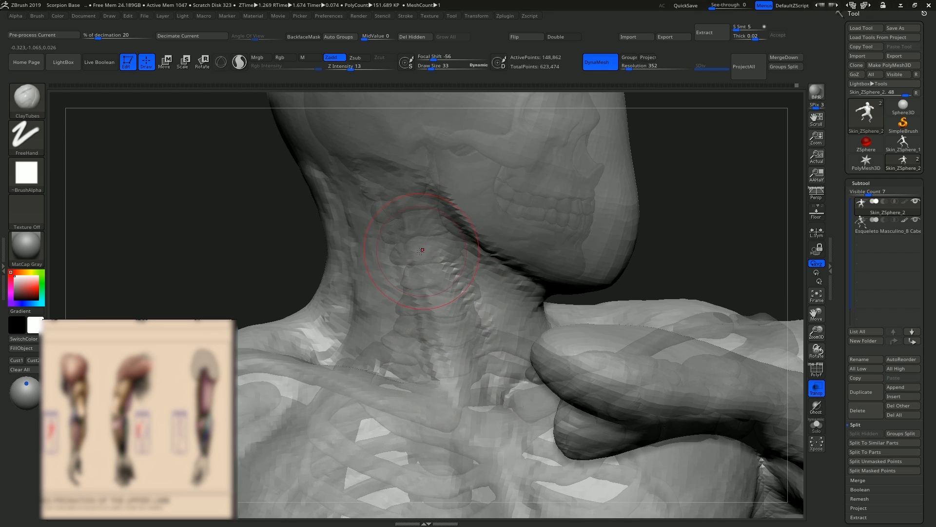
key("s")
mouse_move(422, 250)
left_mouse_down()
mouse_move(409, 219)
mouse_move(433, 303)
left_mouse_up()
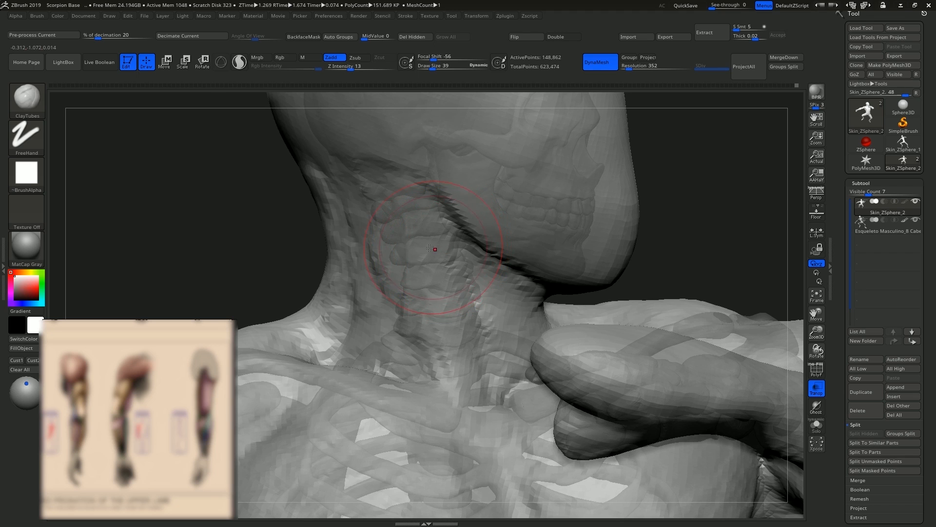
Define the right sternocleidomastoid down to its sternum and collarbone attachments with ClayTubes at Draw Sizes 36 and 42
mouse_move(446, 320)
right_mouse_down()
mouse_move(459, 283)
mouse_move(439, 230)
right_mouse_up()
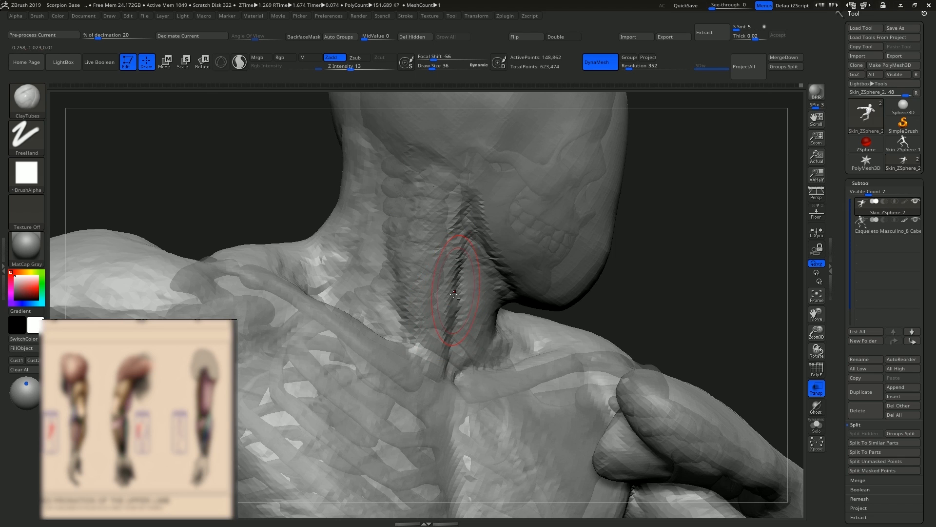
mouse_move(454, 294)
right_mouse_down()
mouse_move(423, 287)
mouse_move(448, 359)
right_mouse_up()
right_click_drag(446, 303, 470, 252)
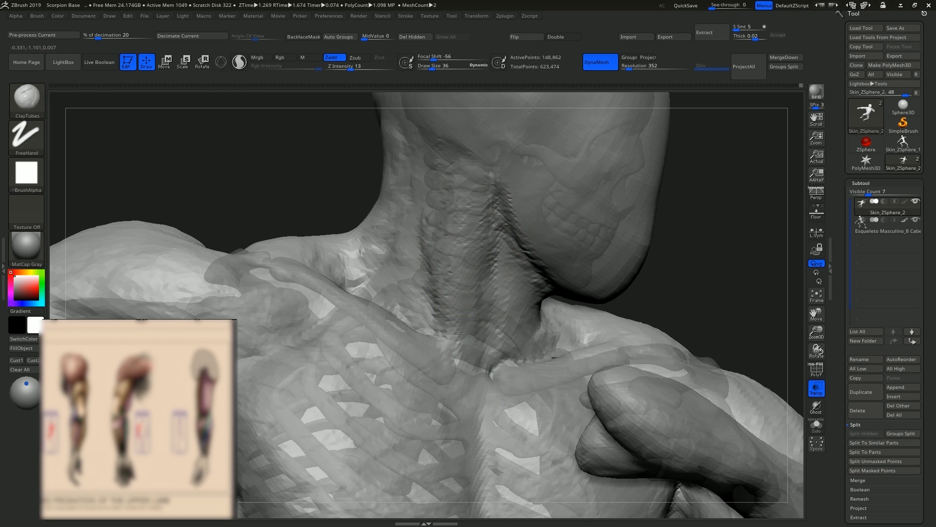
mouse_move(465, 300)
right_mouse_down()
mouse_move(449, 313)
mouse_move(430, 302)
mouse_move(462, 263)
mouse_move(453, 262)
right_mouse_up()
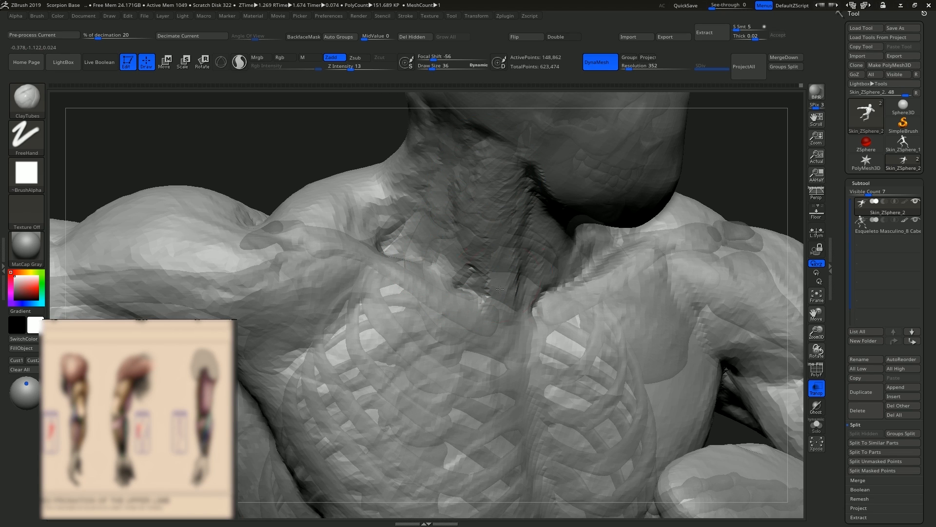
right_click_drag(515, 255, 571, 302)
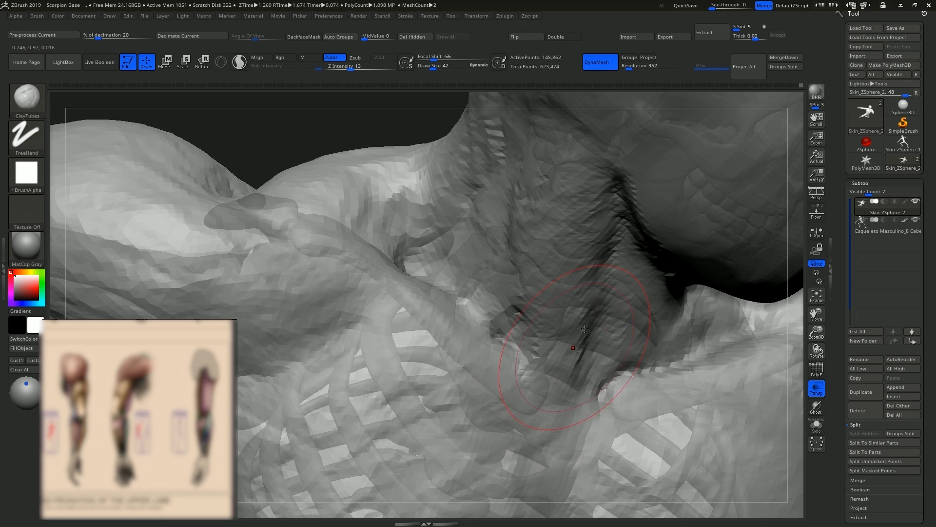
right_click_drag(580, 341, 552, 286, "ctrl")
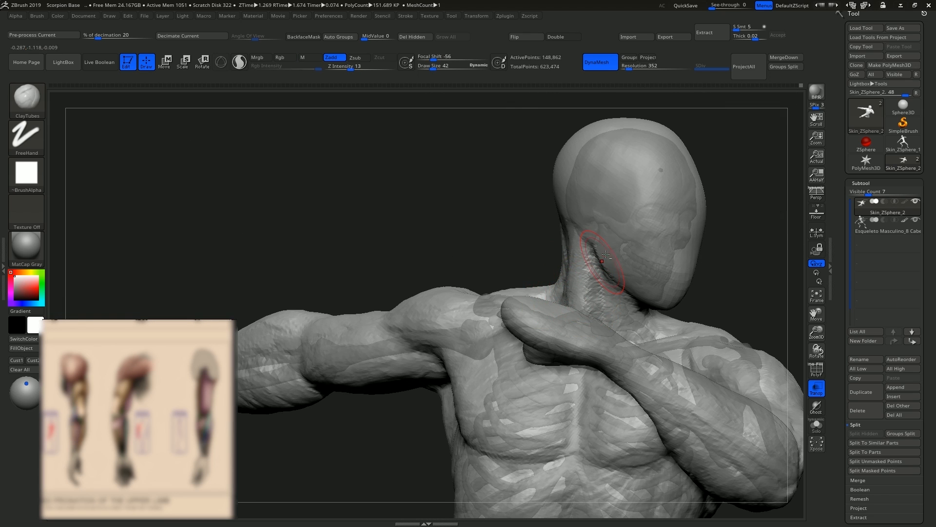
Sculpt the front of the neck above the collarbones beside the right sternocleidomastoid with ClayTubes at Draw Size 26
mouse_move(605, 255)
right_mouse_down()
mouse_move(546, 257)
mouse_move(487, 280)
right_mouse_up()
right_click_drag(569, 288, 487, 247, "alt")
mouse_move(487, 246)
right_mouse_down("ctrl")
mouse_move(504, 332)
mouse_move(483, 310)
right_mouse_up("ctrl")
key("s")
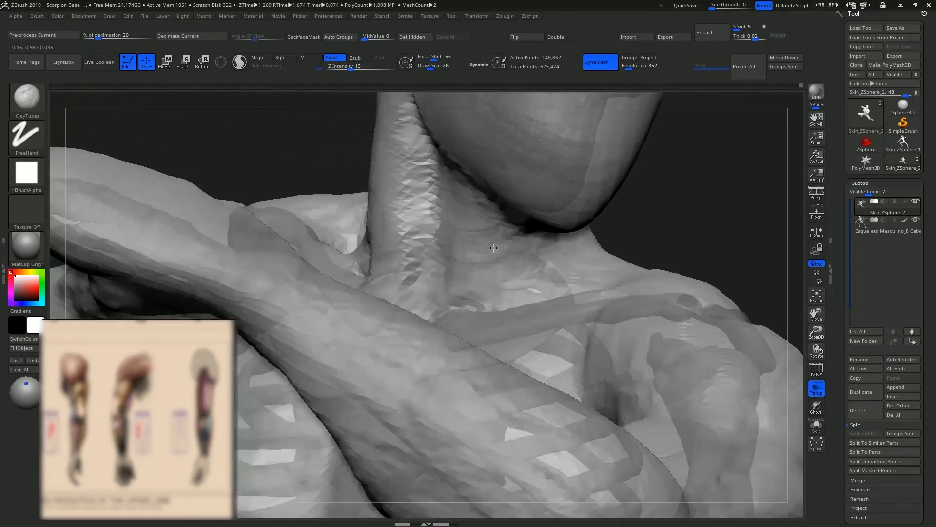
right_click_drag(519, 293, 520, 264, "ctrl")
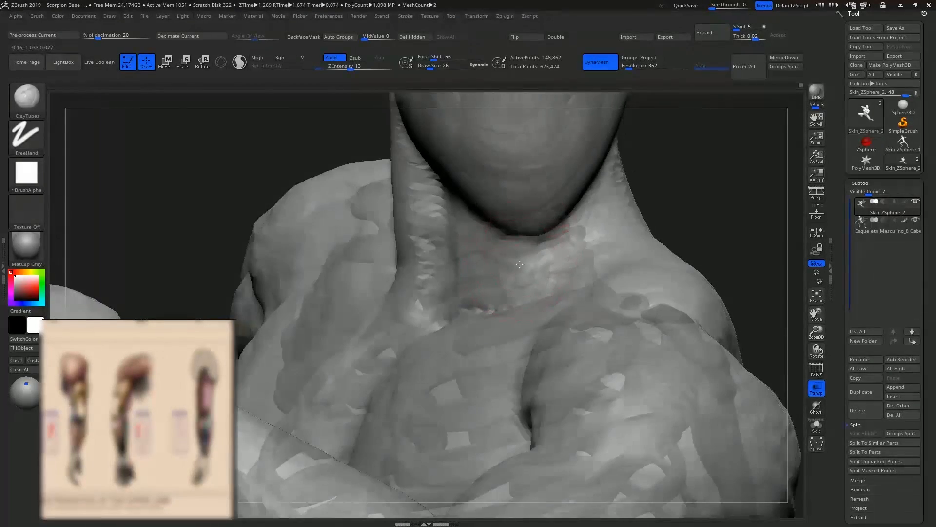
key("super")
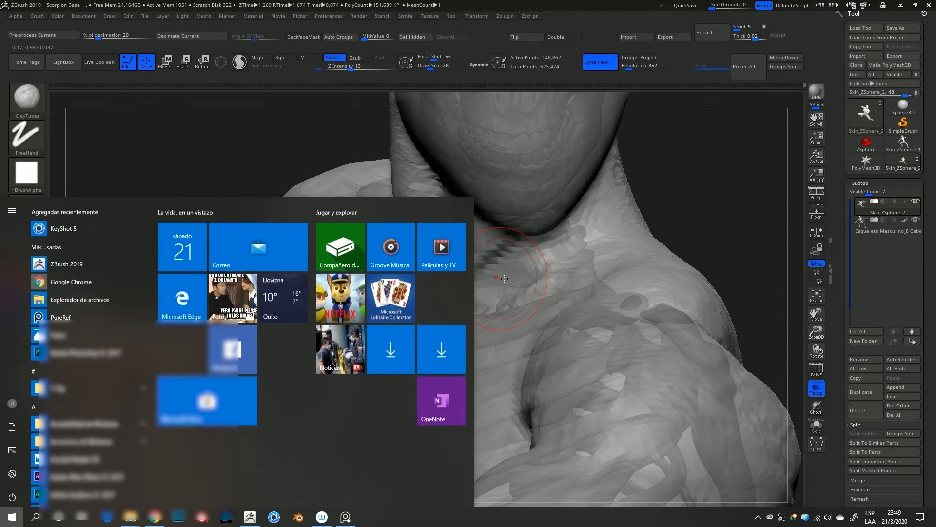
key("super")
Lay in the left sternocleidomastoid from the sternum up the neck with ClayTubes at Draw Size 26
right_click_drag(580, 279, 522, 271)
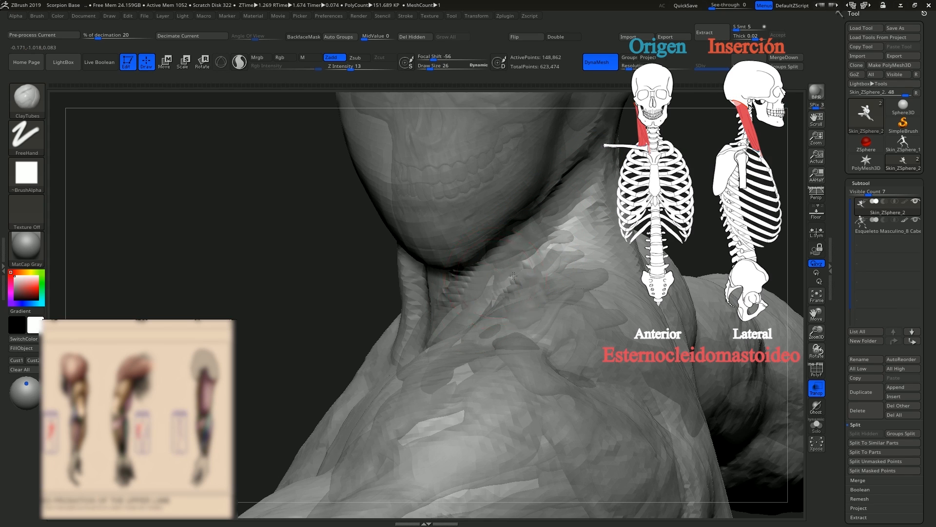
right_click_drag(513, 276, 470, 372)
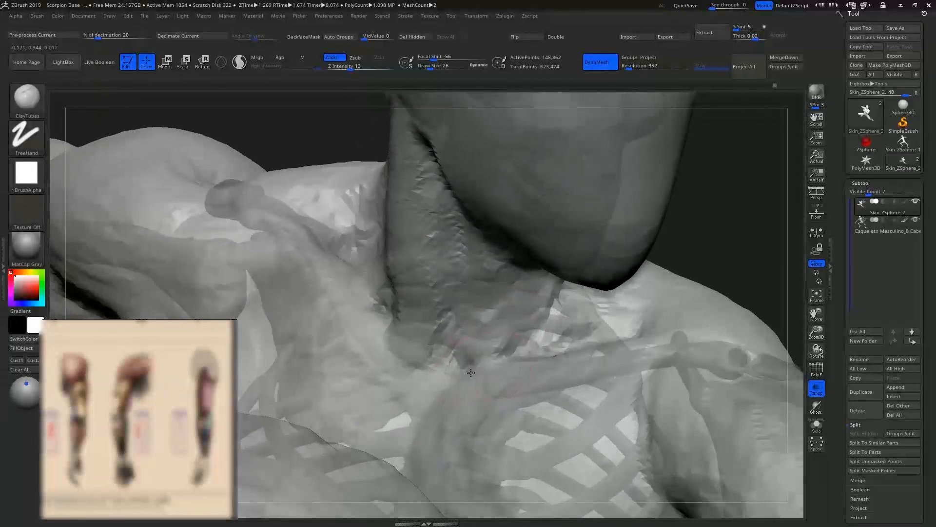
right_click_drag(534, 303, 439, 337)
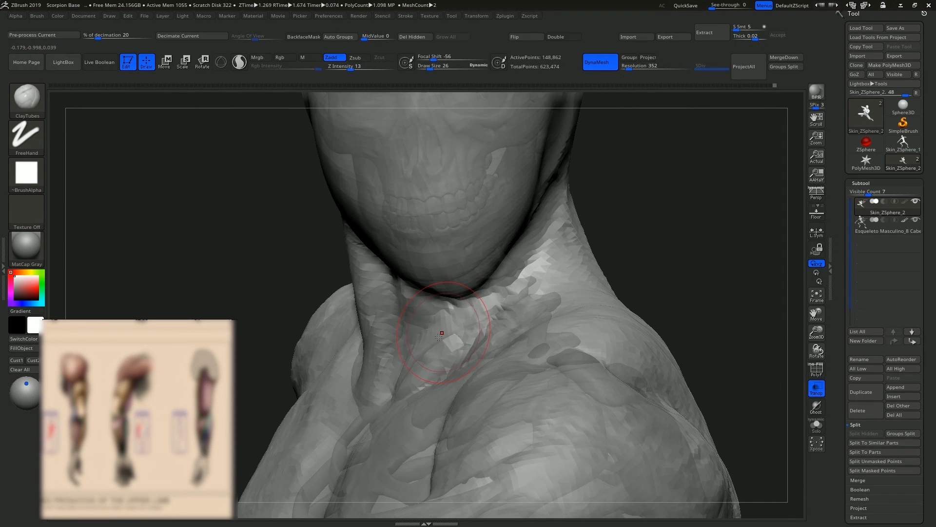
right_click_drag(497, 287, 420, 309)
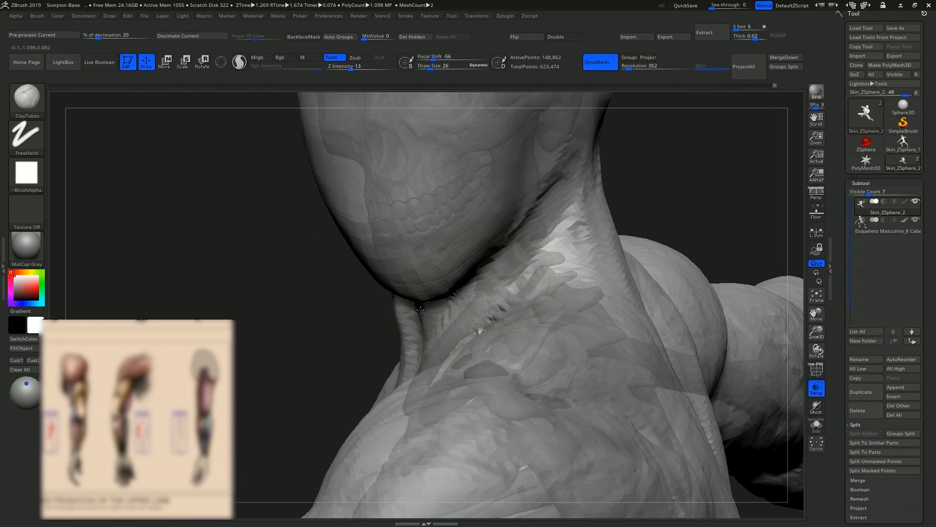
Extend the left sternocleidomastoid to its insertion behind the jaw with ClayTubes at Draw Size 26
mouse_move(432, 265)
right_mouse_down("shift")
mouse_move(444, 287)
mouse_move(536, 272)
right_mouse_up("shift")
left_click_drag(577, 208, 551, 243)
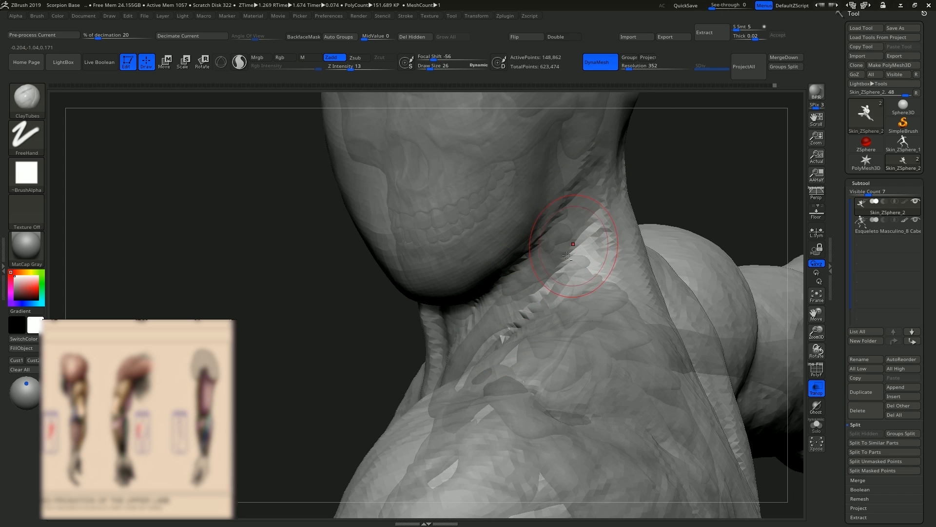
right_click_drag(566, 254, 568, 241)
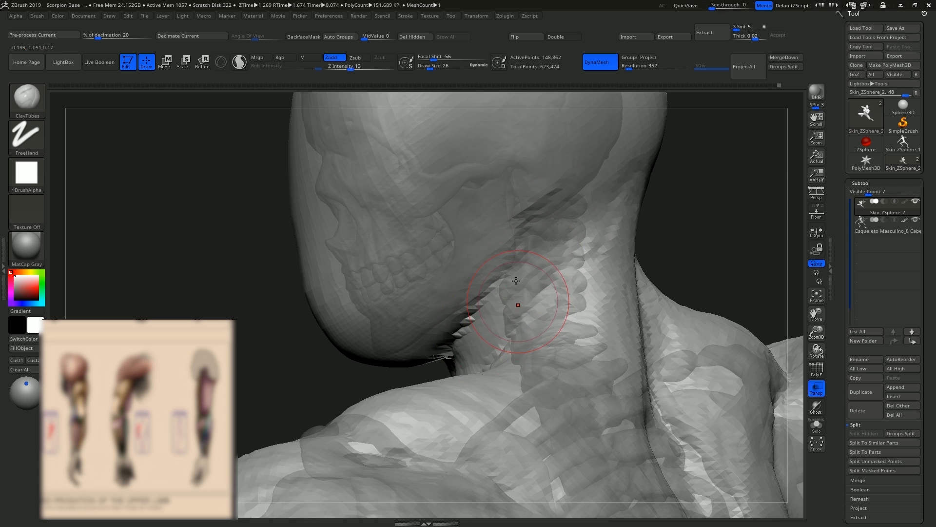
mouse_move(516, 281)
right_mouse_down()
mouse_move(448, 350)
mouse_move(451, 322)
right_mouse_up()
Build up the side of the hip below the iliac crest with ClayTubes at Draw Size 51
right_click_drag(452, 322, 469, 327)
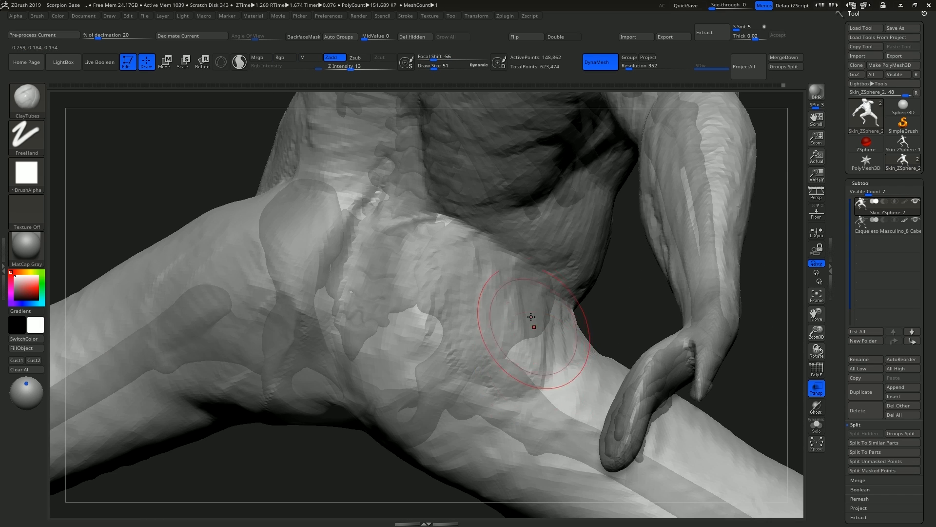
right_click_drag(522, 355, 501, 285)
left_click_drag(517, 344, 529, 337)
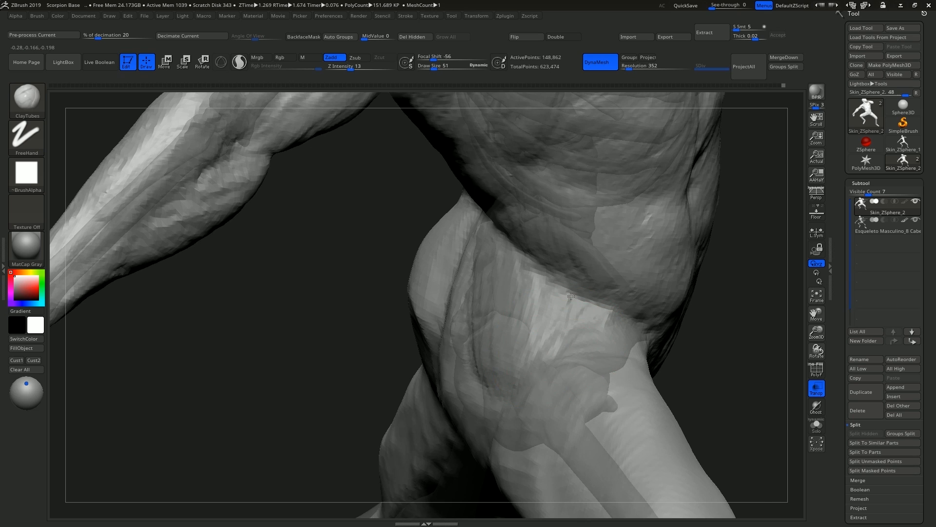
Build up the gluteal muscles on both hips down to the upper thighs with ClayTubes at Draw Sizes from 39 to 54
mouse_move(547, 340)
right_mouse_down()
mouse_move(548, 295)
mouse_move(404, 293)
right_mouse_up()
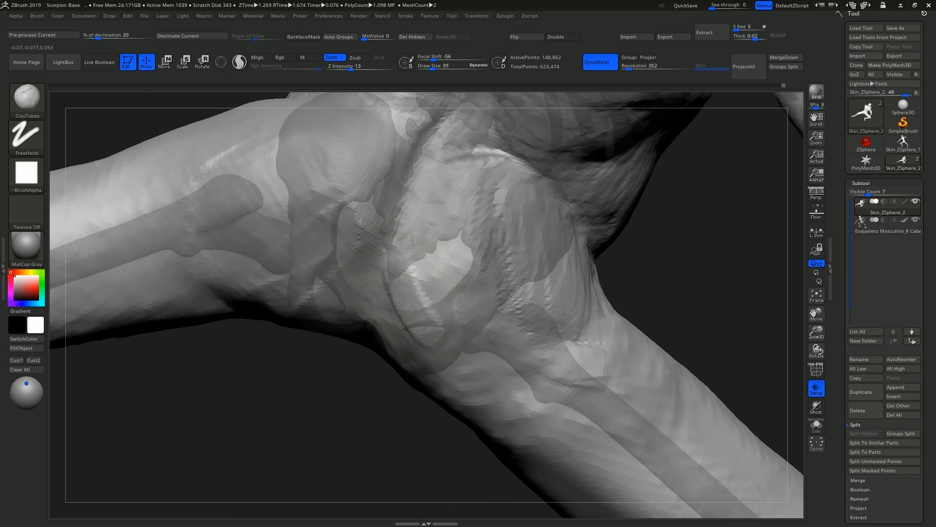
mouse_move(450, 317)
right_mouse_down("alt")
mouse_move(410, 281)
mouse_move(523, 276)
mouse_move(532, 241)
mouse_move(502, 218)
right_mouse_up("alt")
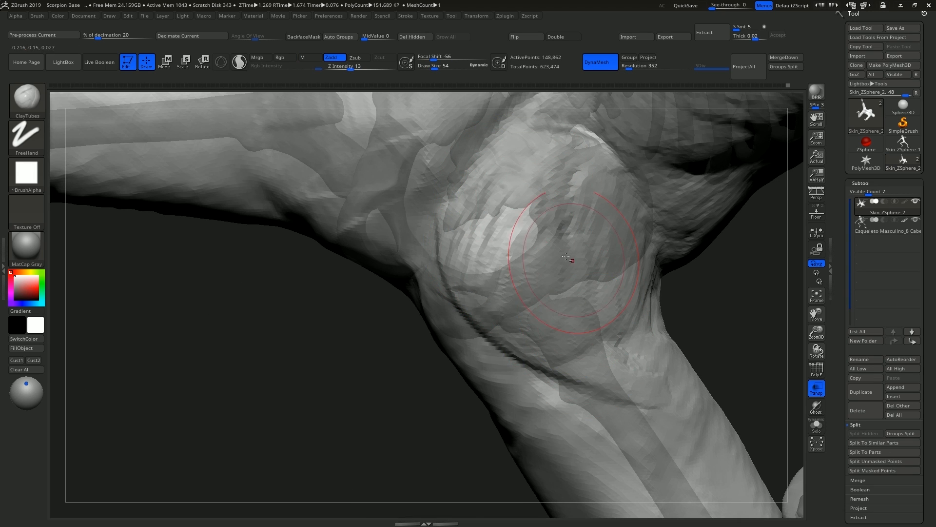
right_click_drag(554, 295, 454, 282)
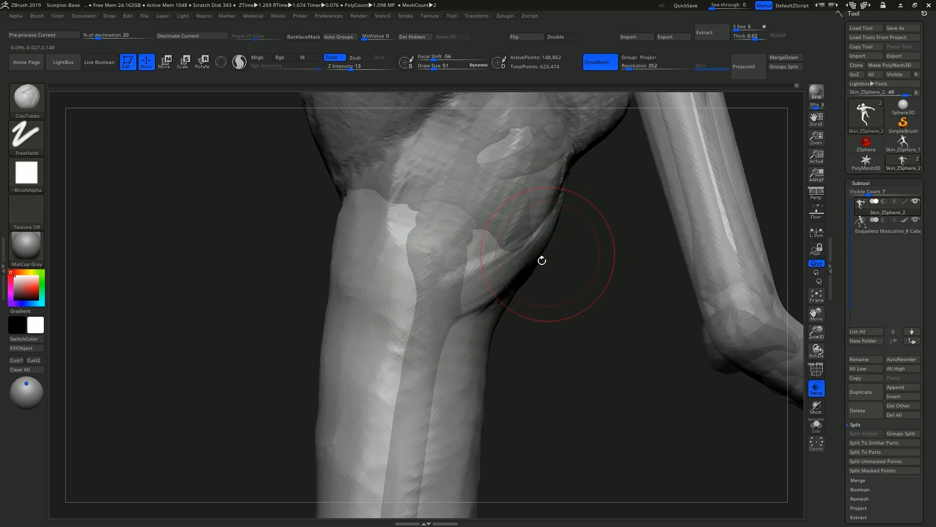
right_click_drag(542, 260, 482, 270)
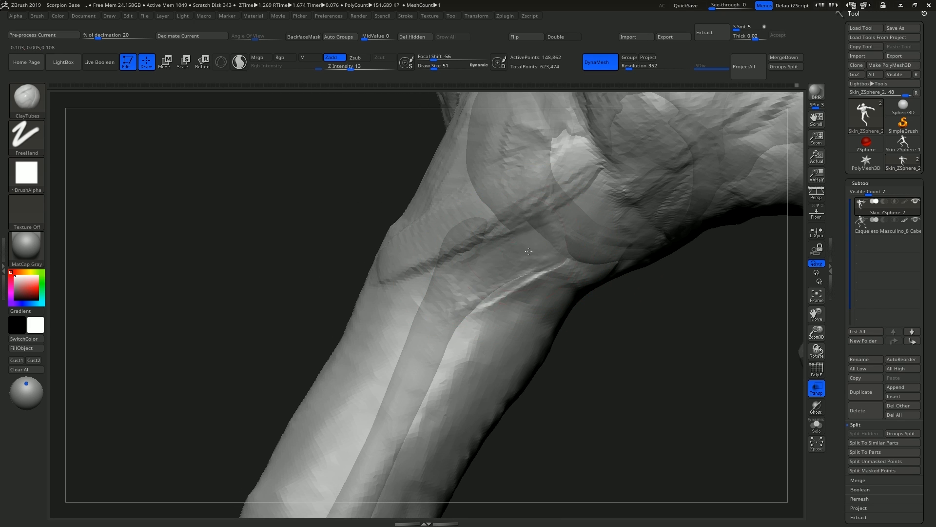
mouse_move(606, 251)
right_mouse_down()
mouse_move(525, 228)
mouse_move(522, 293)
mouse_move(437, 303)
mouse_move(419, 284)
right_mouse_up()
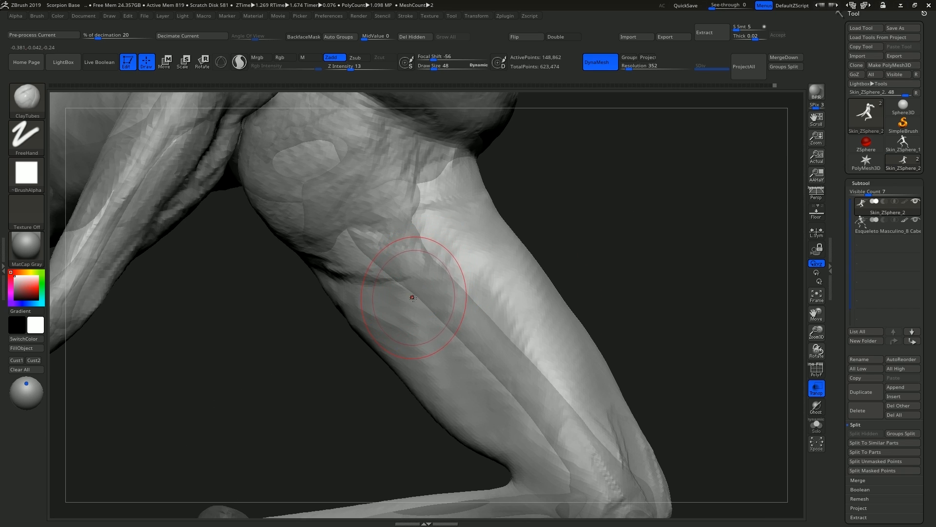
Lay in the quadriceps and hamstring masses along the outer side of both thighs with ClayTubes at Draw Sizes 62 and 54
key("bracketright")
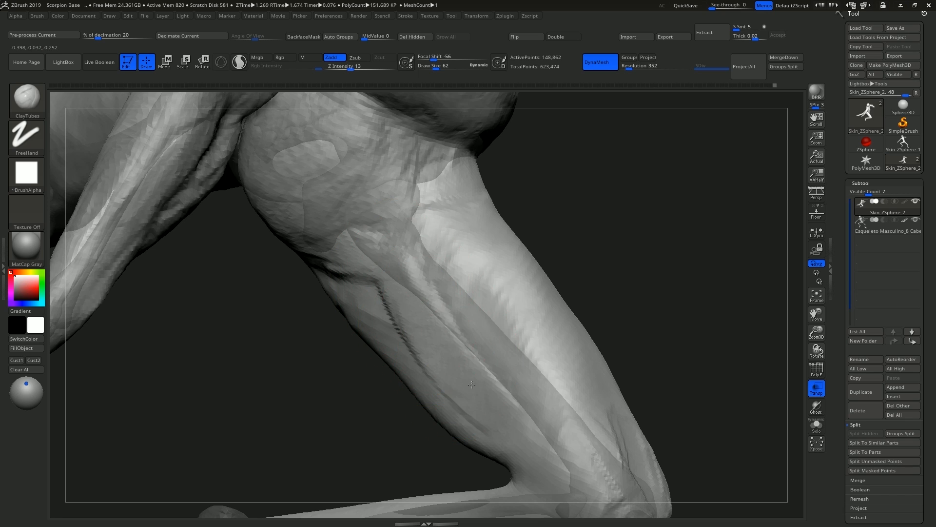
right_click_drag(472, 384, 421, 274)
key("bracketleft")
right_click_drag(447, 350, 424, 242)
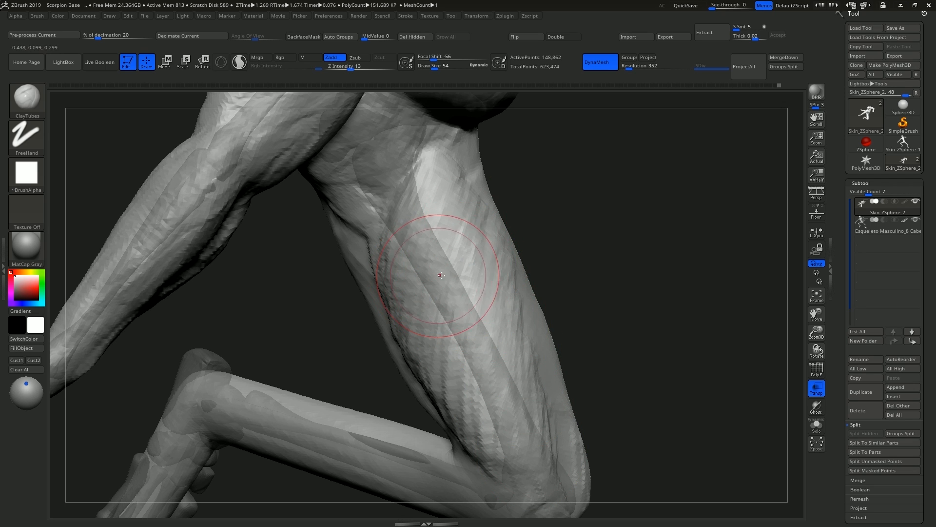
right_click_drag(450, 250, 430, 289)
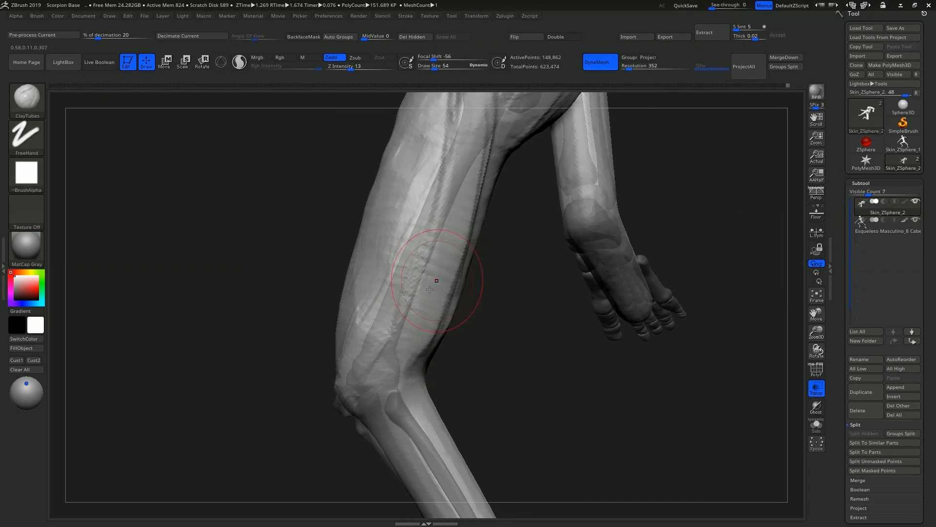
right_click_drag(457, 225, 449, 219)
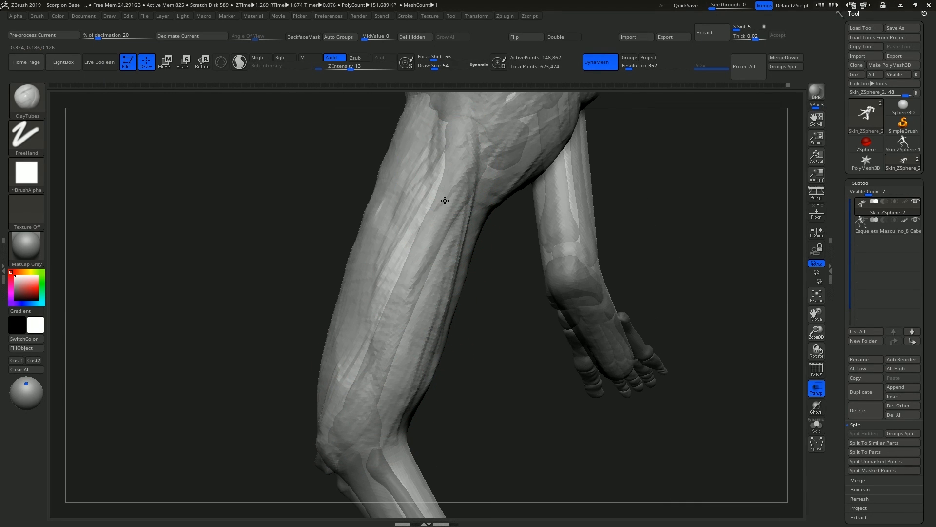
Sculpt the right inner thigh from the vastus medialis above the knee to the adductors at the groin with ClayTubes at Draw Sizes 42 and 48
mouse_move(389, 411)
right_mouse_down()
mouse_move(436, 263)
mouse_move(397, 297)
mouse_move(387, 277)
mouse_move(398, 175)
right_mouse_up()
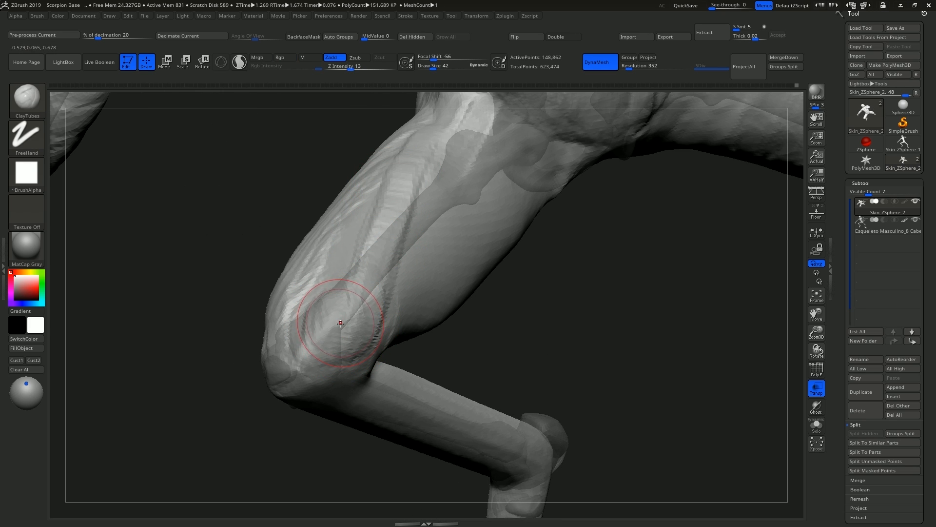
left_click_drag(340, 323, 329, 299)
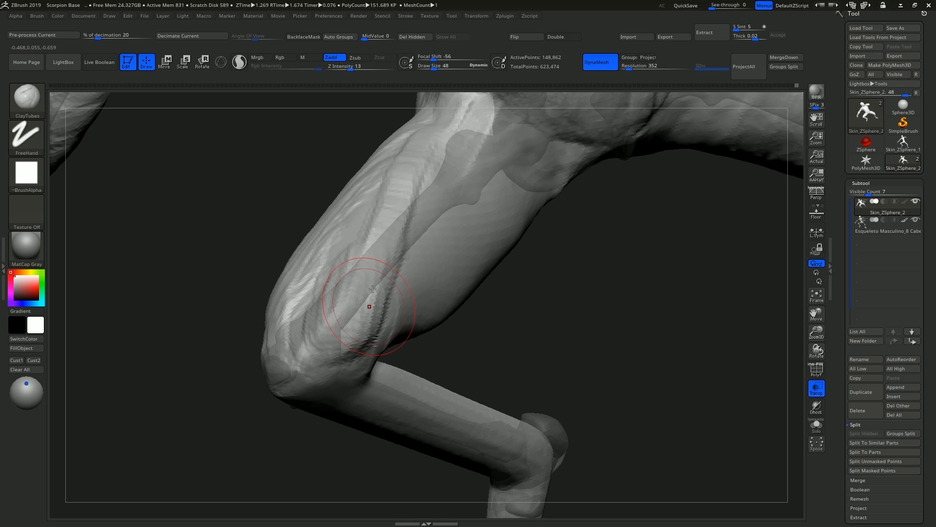
right_click_drag(373, 289, 385, 204)
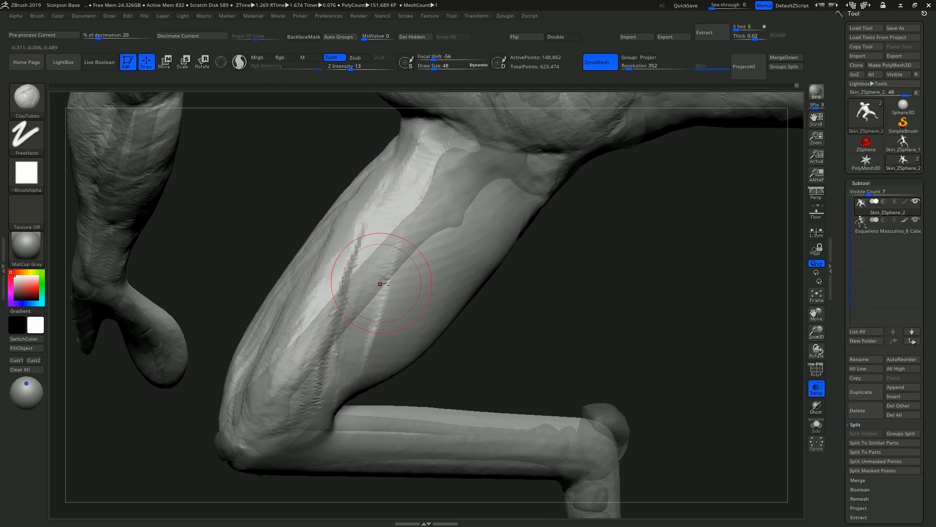
right_click_drag(384, 281, 364, 329)
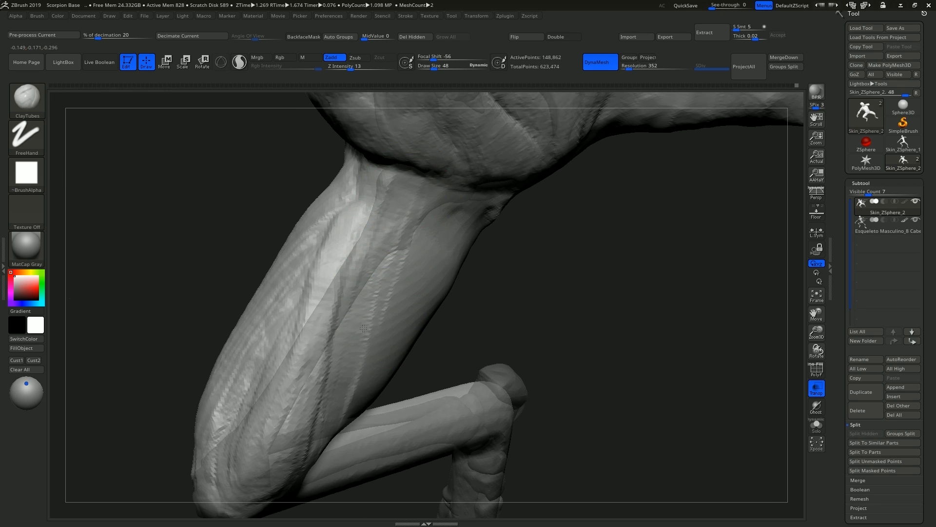
right_click_drag(335, 397, 466, 299)
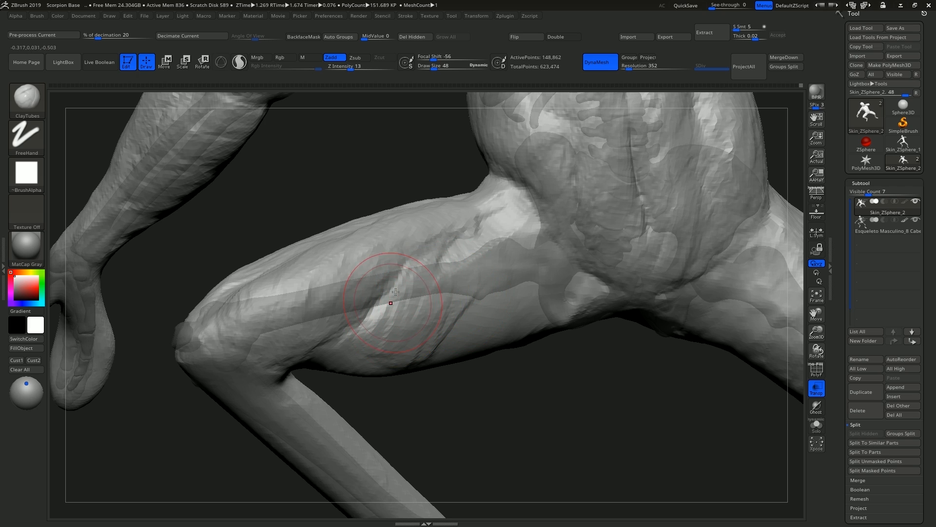
mouse_move(402, 279)
left_mouse_down()
mouse_move(439, 258)
mouse_move(522, 239)
mouse_move(513, 281)
left_mouse_up()
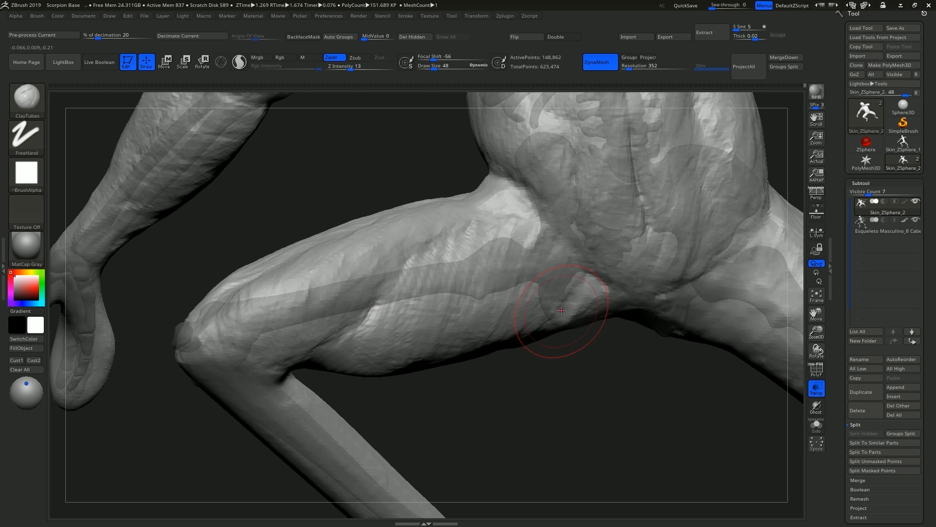
Examine the whole figure's leg and torso muscles from the front with the skeleton see-through off
key("f")
mouse_move(539, 231)
right_mouse_down()
mouse_move(516, 234)
mouse_move(502, 312)
right_mouse_up()
mouse_move(502, 210)
left_mouse_down()
mouse_move(429, 176)
mouse_move(474, 191)
left_mouse_up()
mouse_move(474, 191)
right_mouse_down()
mouse_move(564, 261)
mouse_move(523, 170)
right_mouse_up()
key("f")
right_click_drag(536, 236, 568, 249)
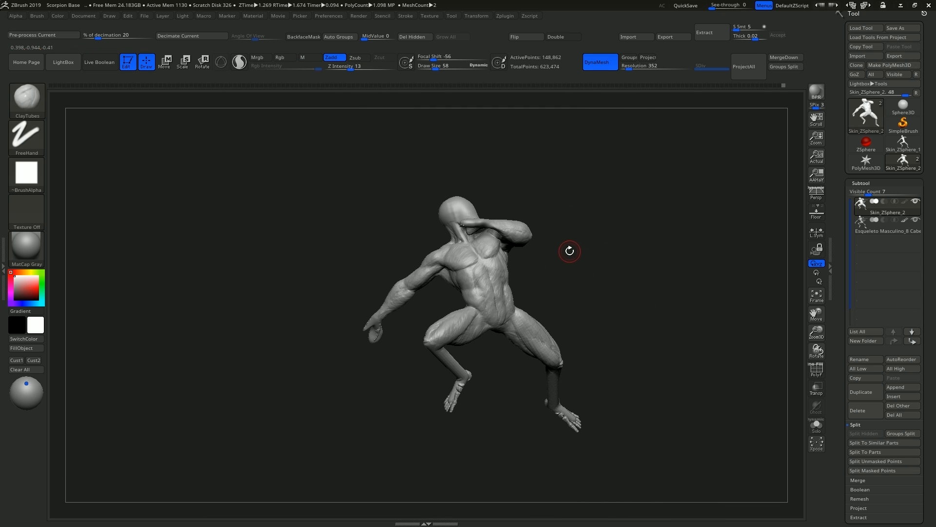